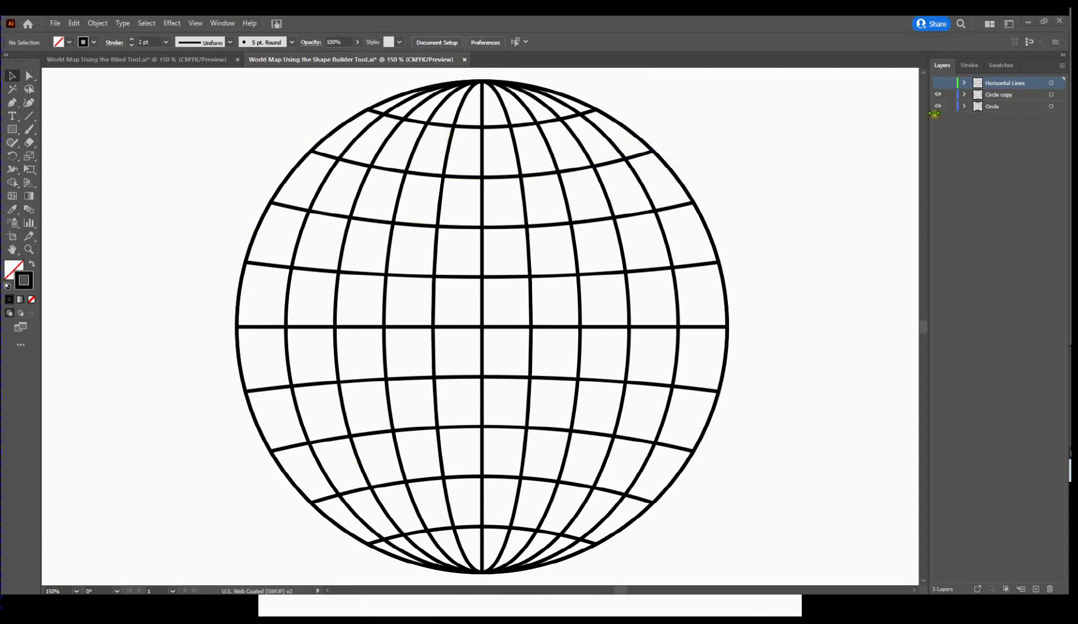
- Compare the Horizontal Lines and Circle copy layers by toggling visibility, then switch to the World Map Using the Blind Tool document
left_click_drag(938, 95, 938, 82)
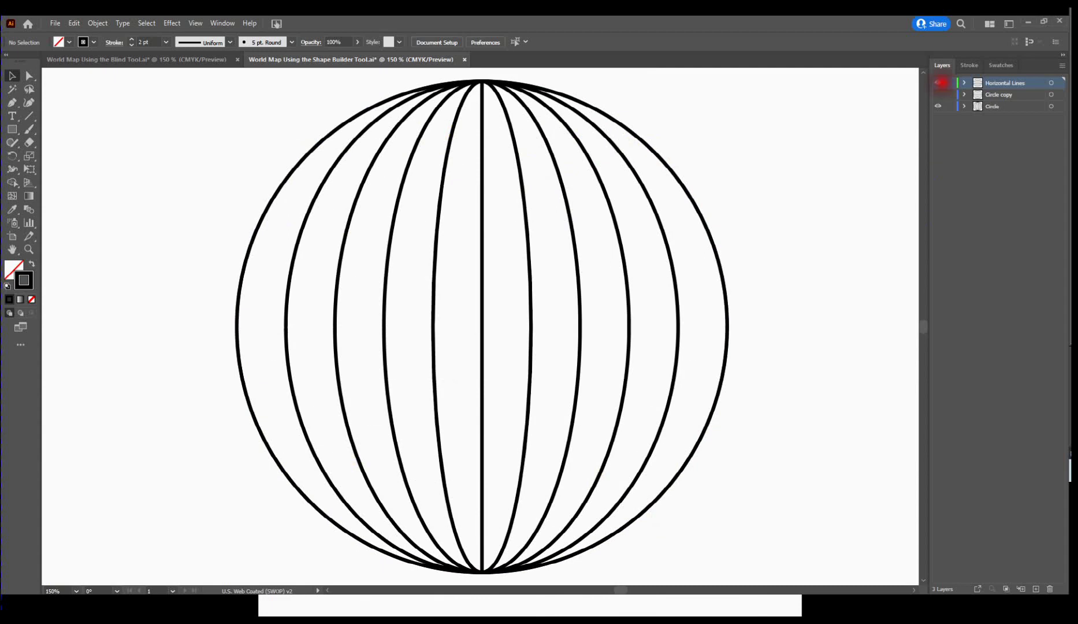
left_click(938, 83)
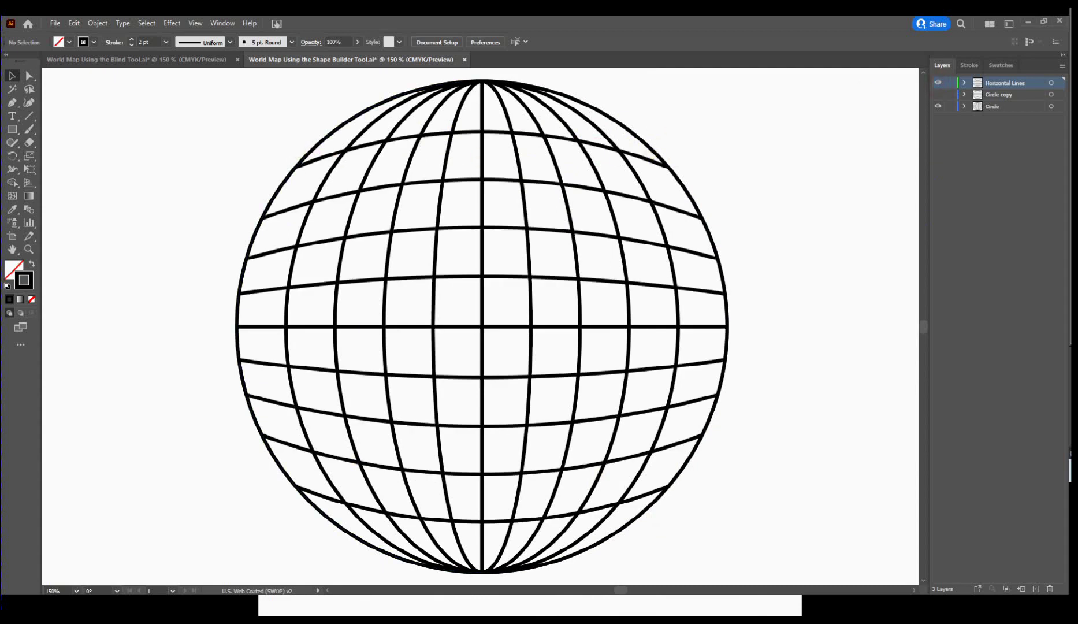
left_click(938, 94)
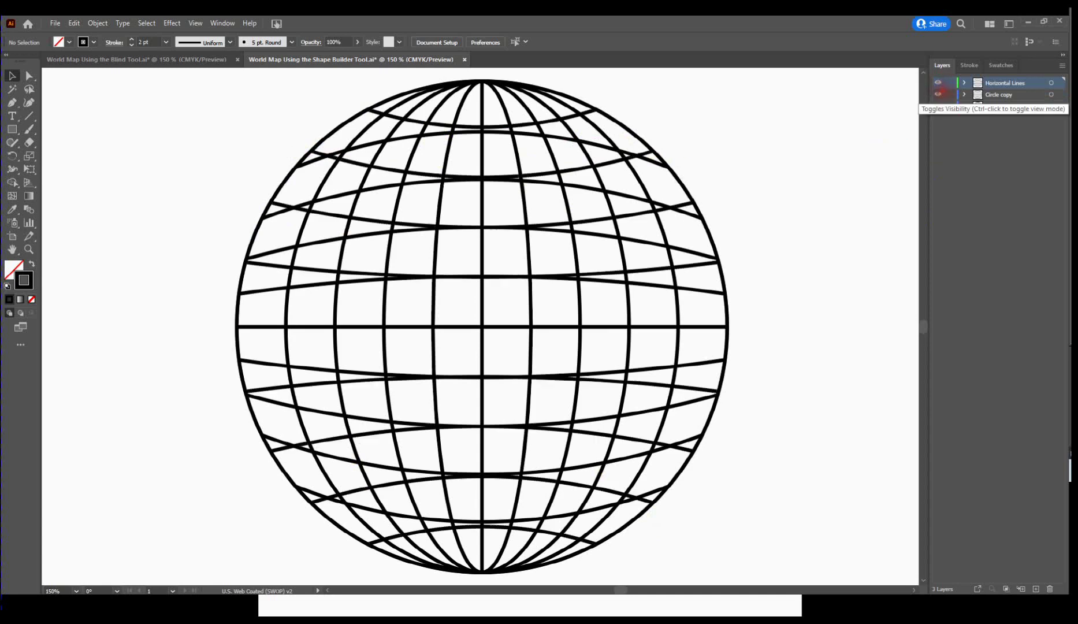
left_click(938, 94)
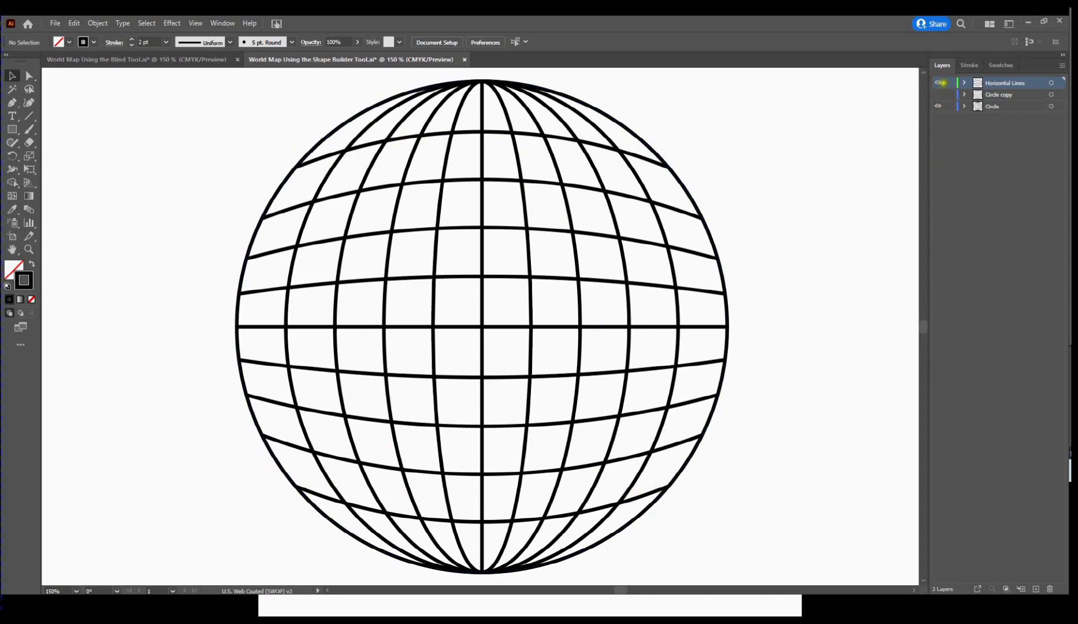
left_click(938, 83)
left_click(940, 93)
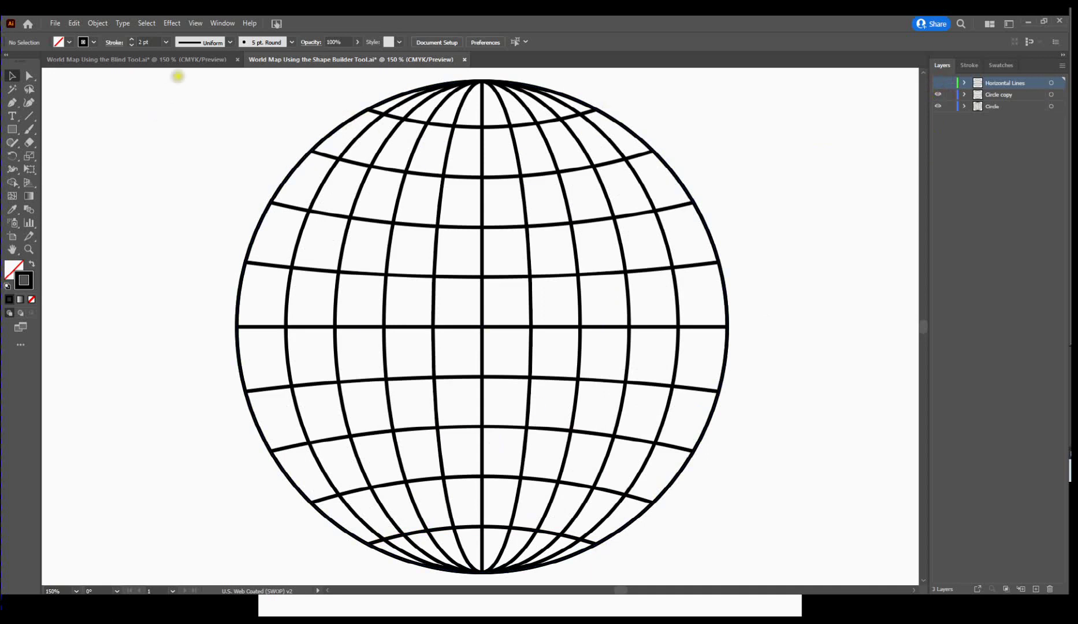
left_click(191, 59)
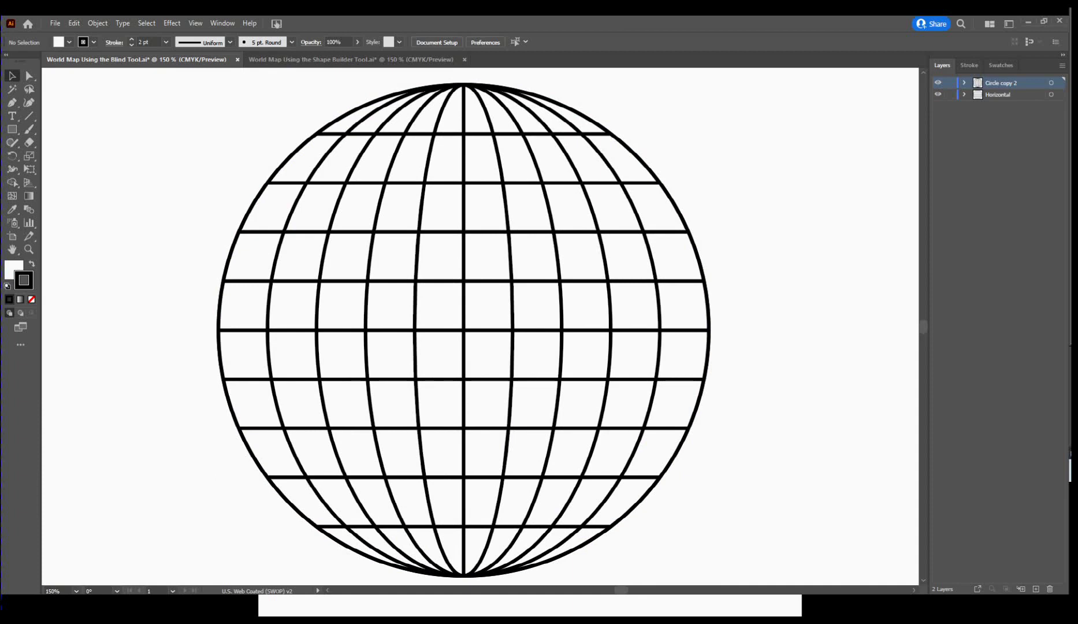
- Switch away from Illustrator to the list of tutorial titles
key("alt+Tab")
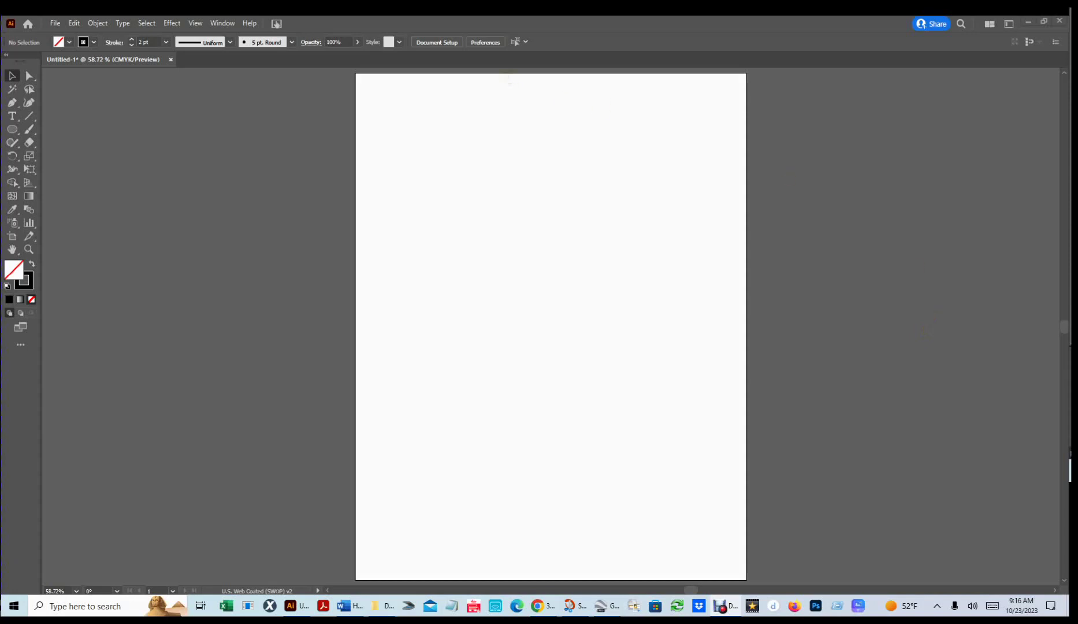
- Open the Layers panel and dock it as a full-height column on the right
left_click(223, 23)
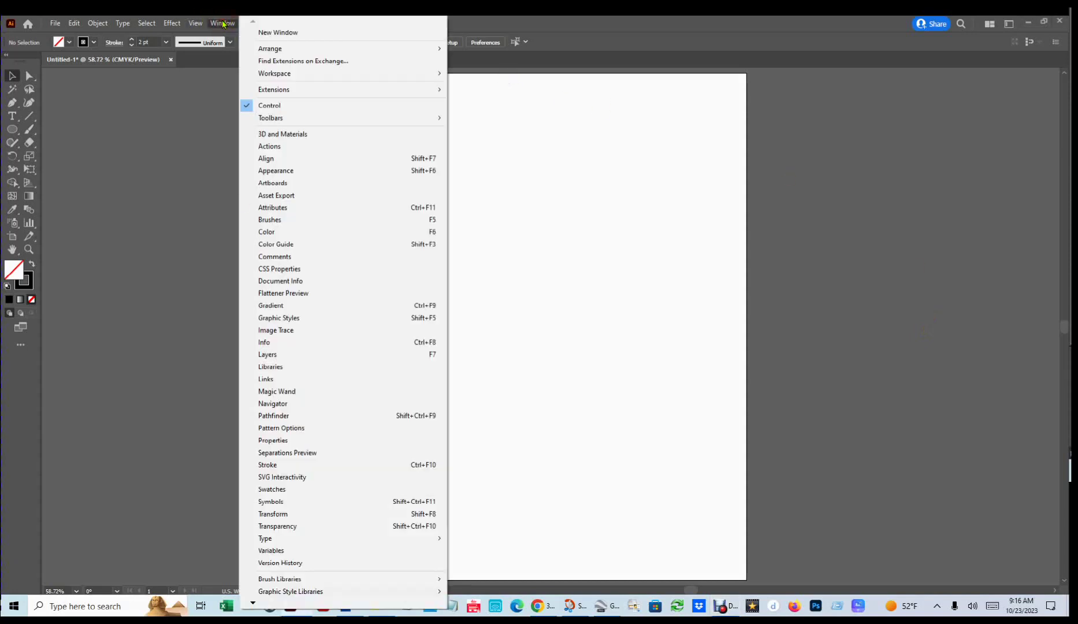
left_click(272, 355)
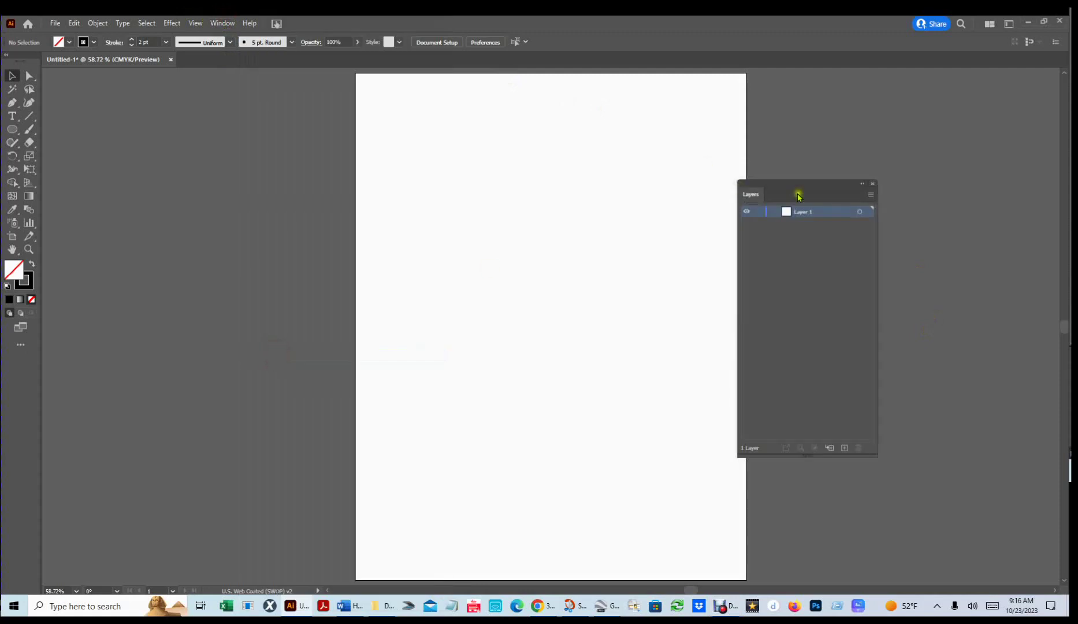
left_click_drag(800, 183, 858, 133)
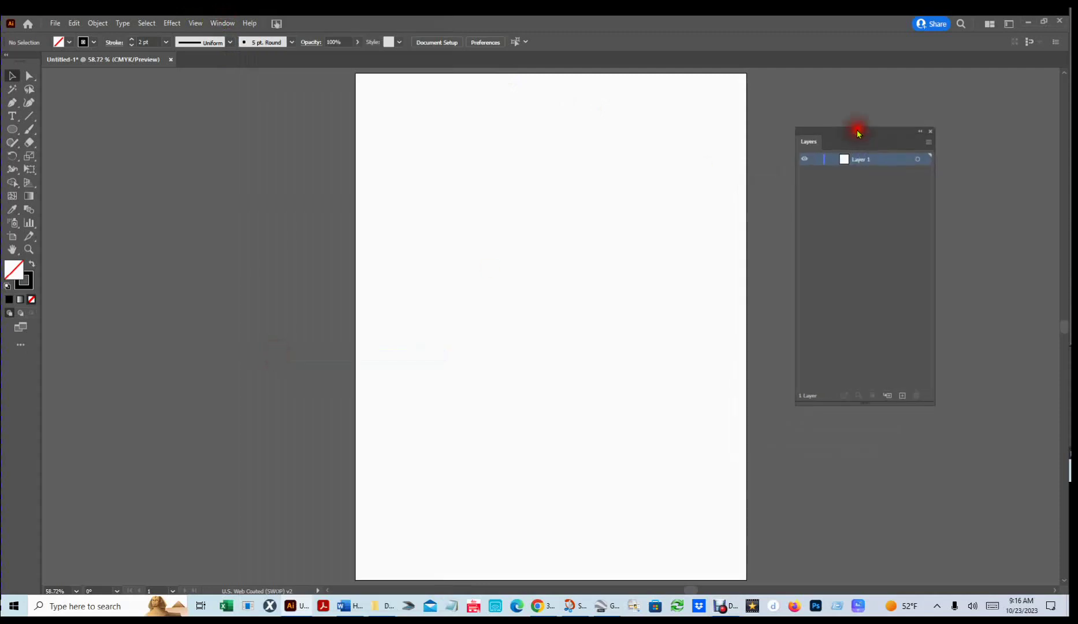
left_click(850, 132)
left_click_drag(850, 132, 1073, 120)
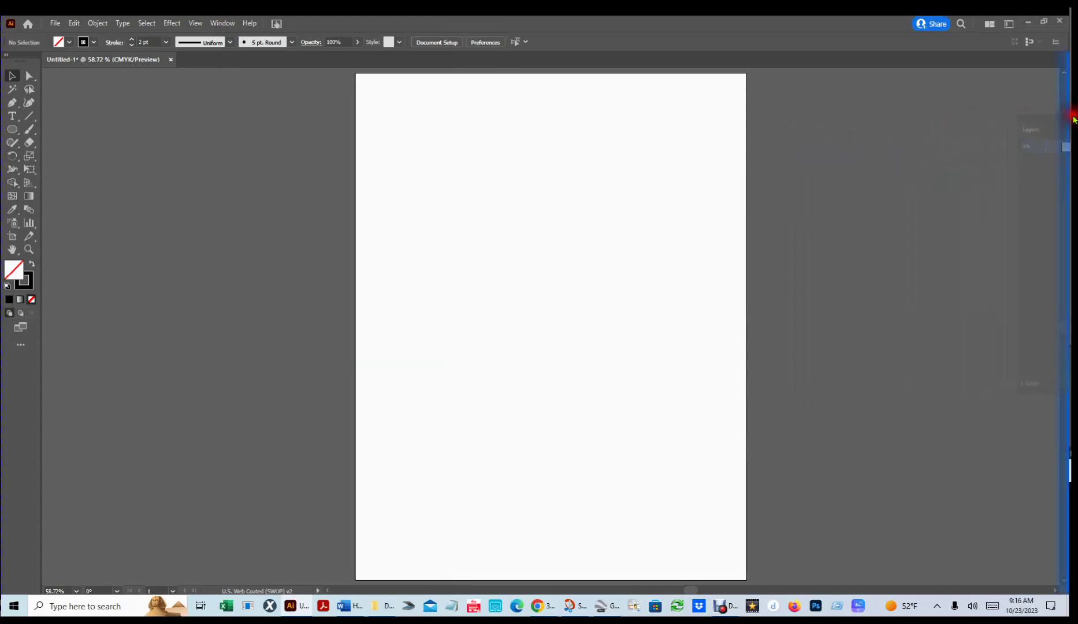
left_click_drag(1073, 120, 1074, 121)
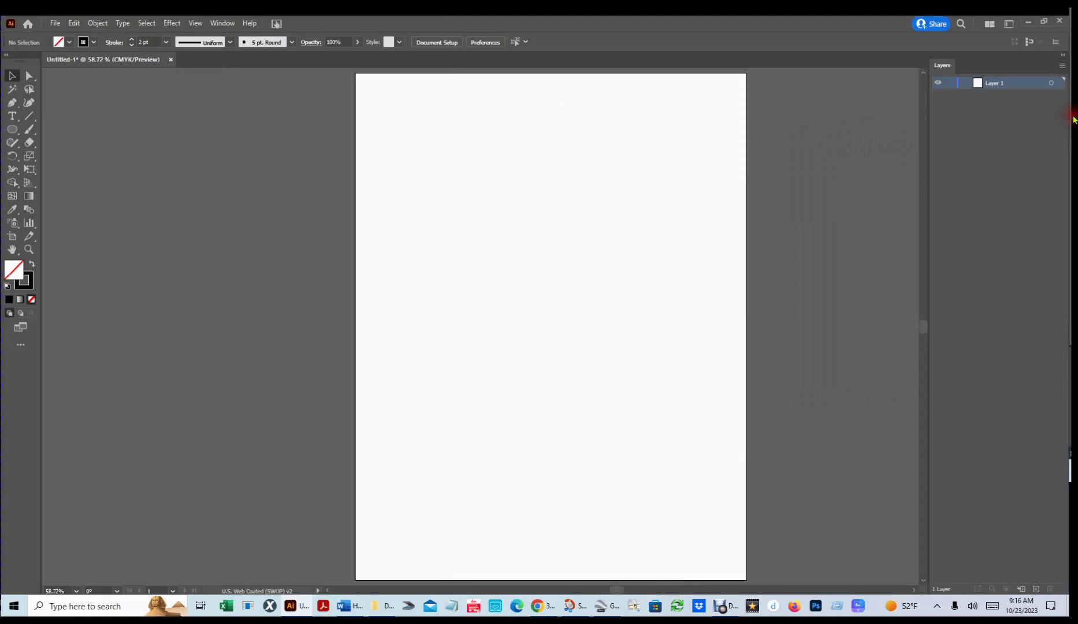
- Open the Stroke panel and group it with the docked Layers panel
left_click(222, 23)
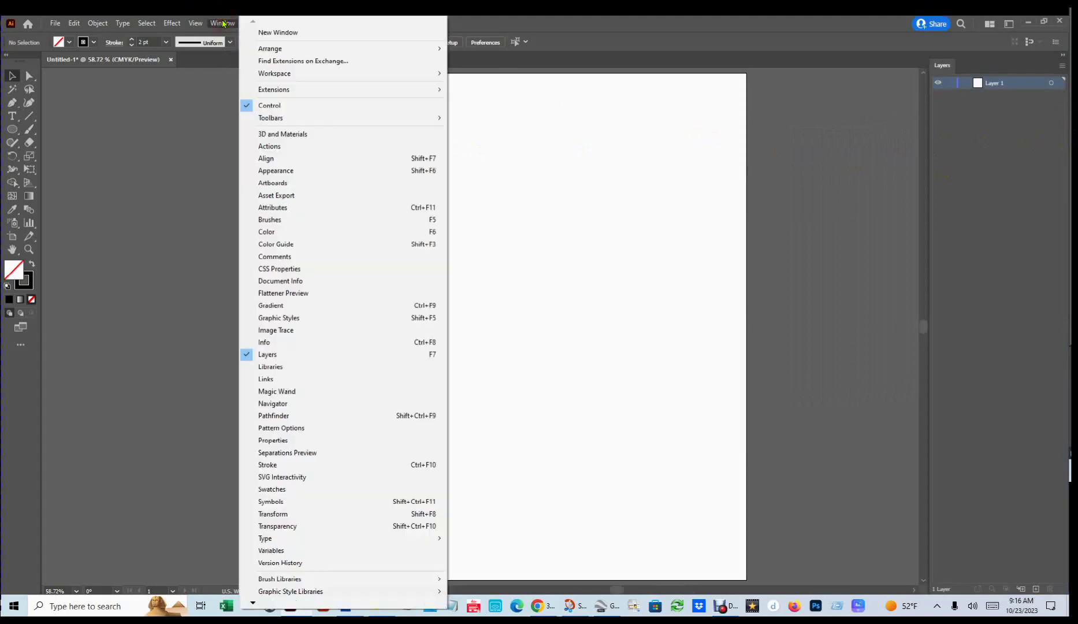
left_click(267, 465)
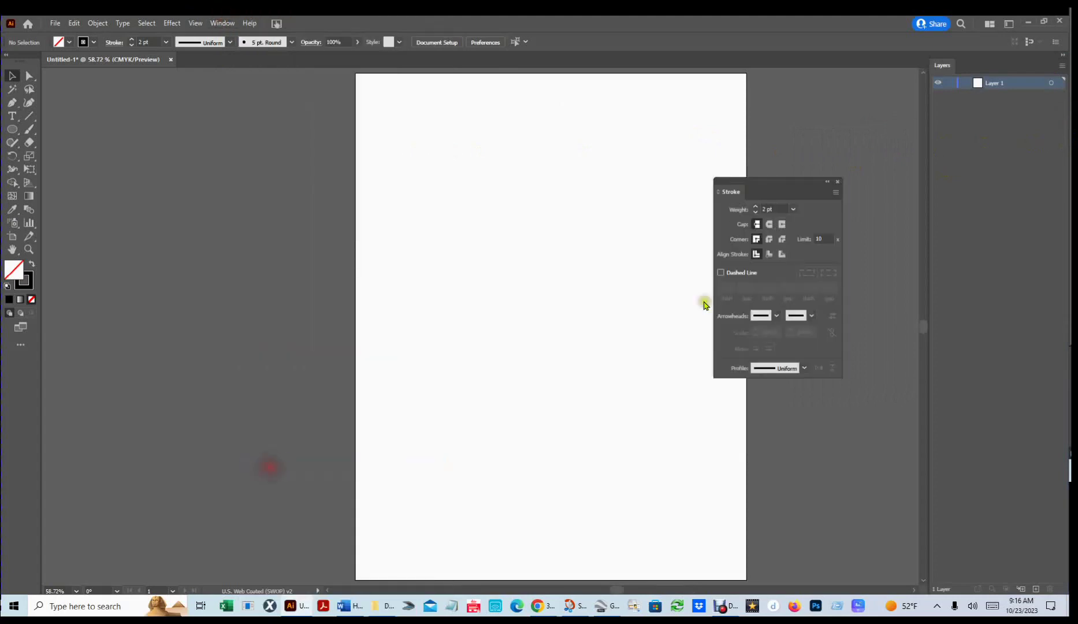
mouse_move(786, 185)
left_mouse_down()
mouse_move(913, 169)
mouse_move(1012, 68)
mouse_move(959, 68)
mouse_move(1003, 68)
left_mouse_up()
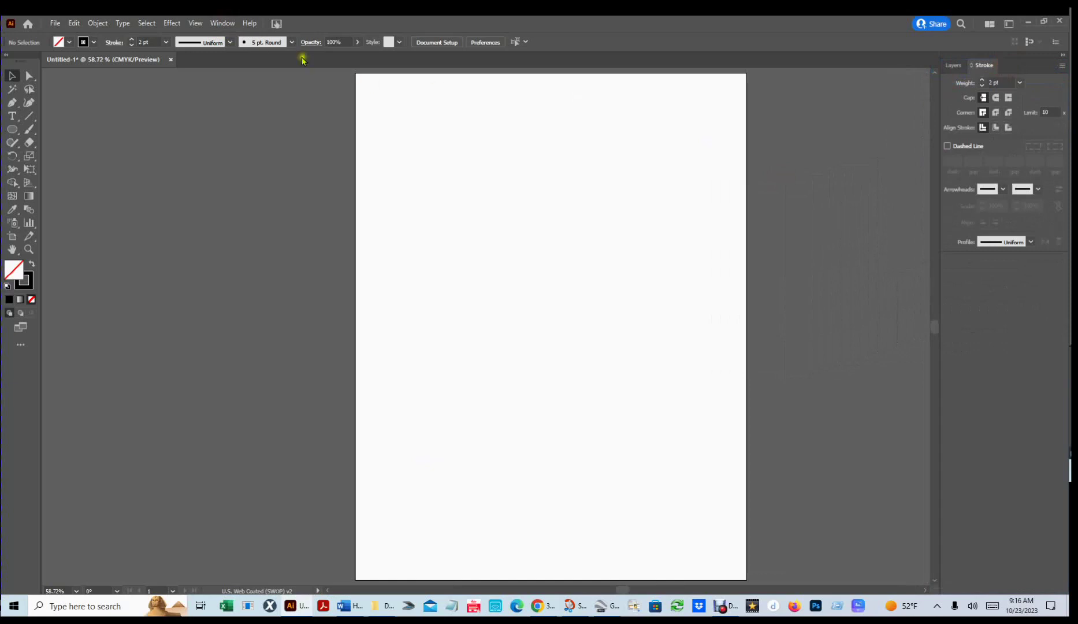
left_click(224, 22)
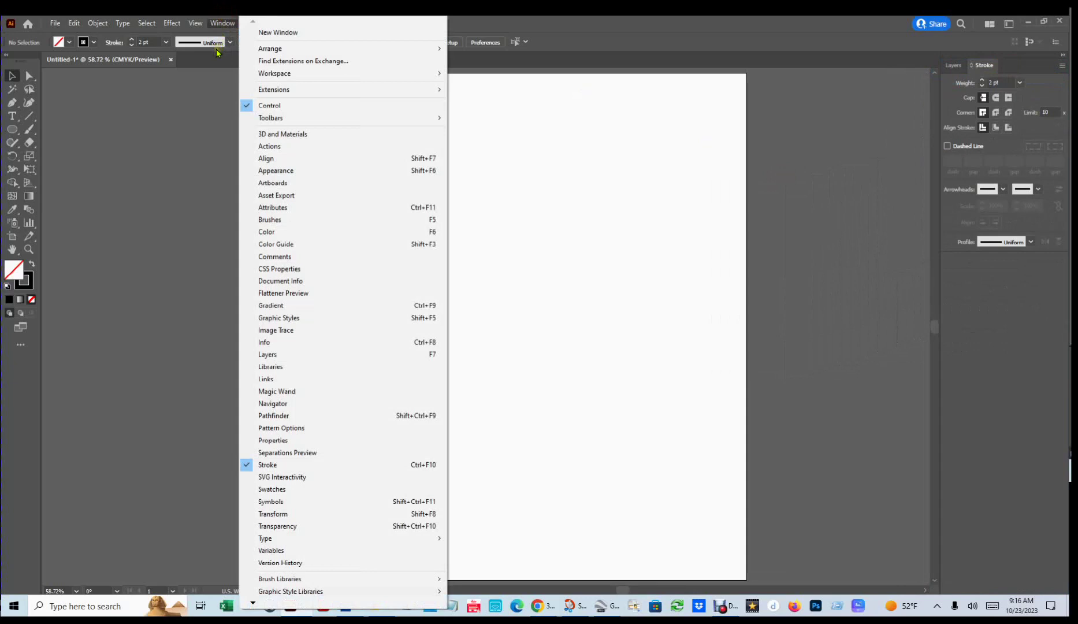
- Dock the Swatches panel into the Layers/Stroke group and view each panel in turn
left_click(287, 491)
left_click(790, 161)
mouse_move(790, 162)
left_mouse_down()
mouse_move(1049, 70)
mouse_move(1037, 73)
left_mouse_up()
left_click(947, 66)
left_click(970, 66)
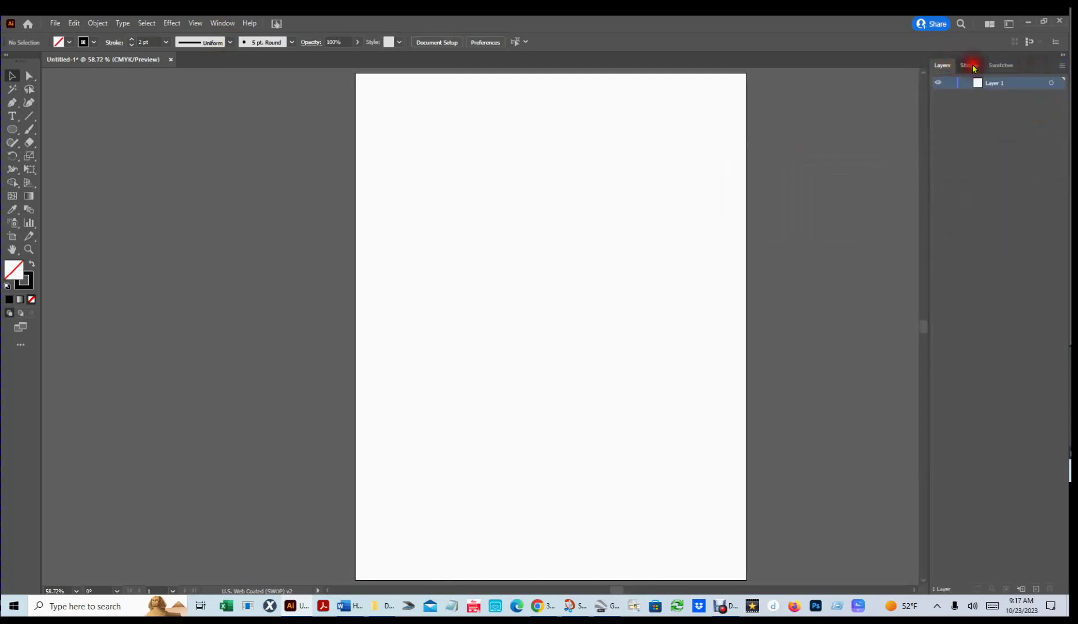
left_click(1017, 65)
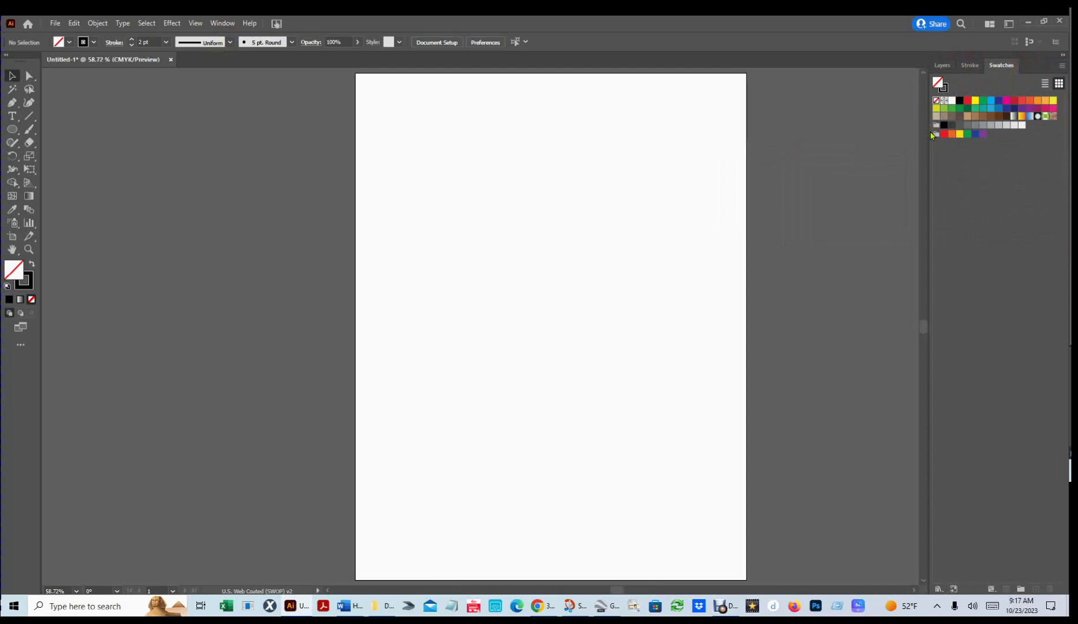
- Try the Rectangle tool, then switch back to the Ellipse tool
left_click(11, 129)
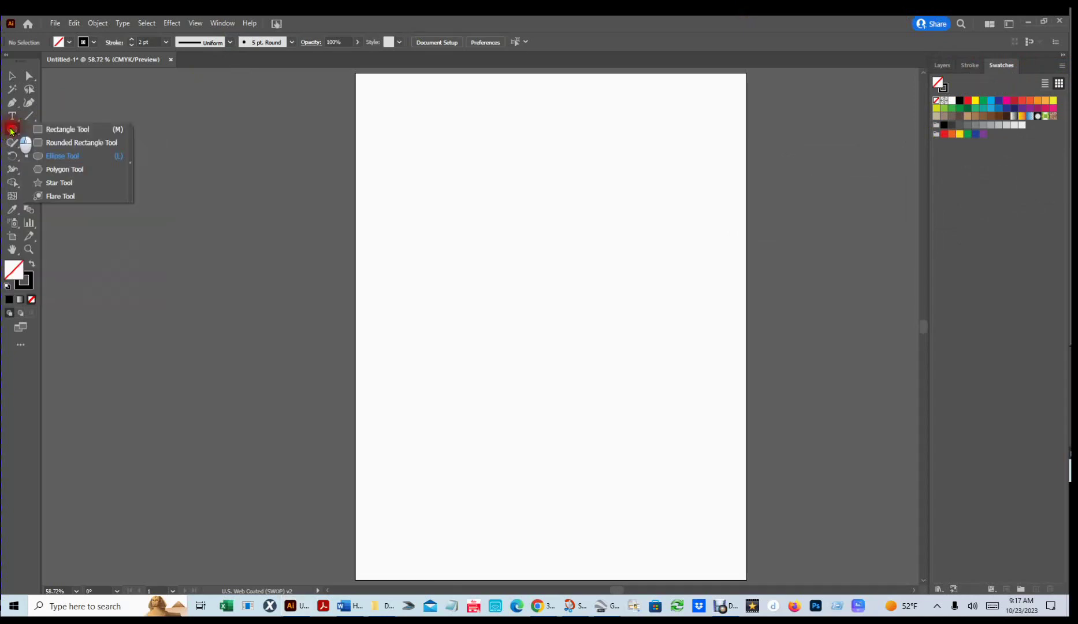
left_click(76, 130)
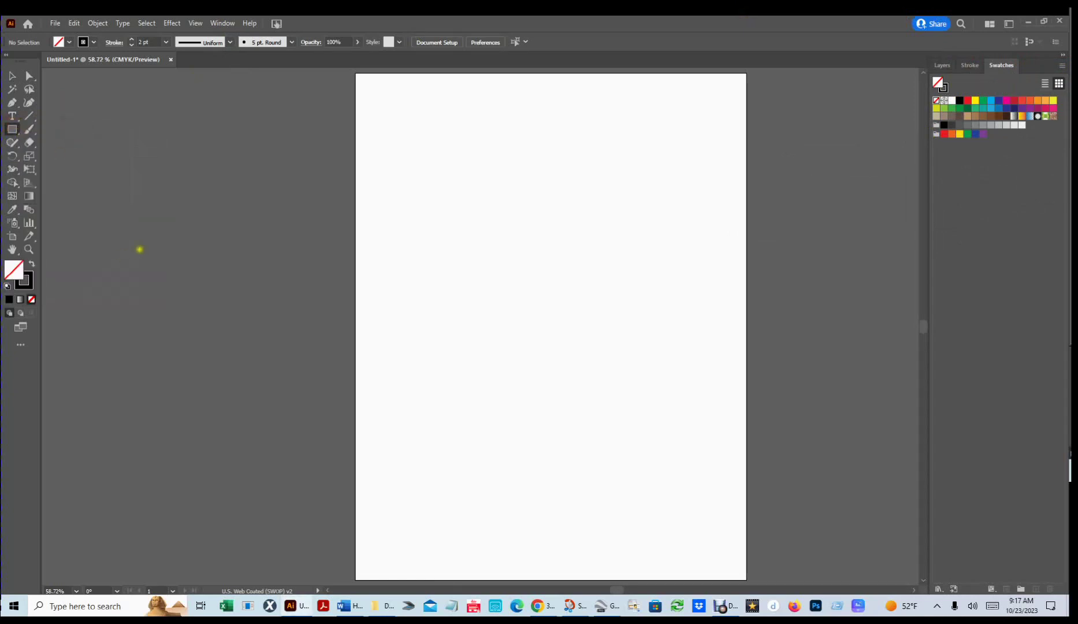
left_click(11, 129)
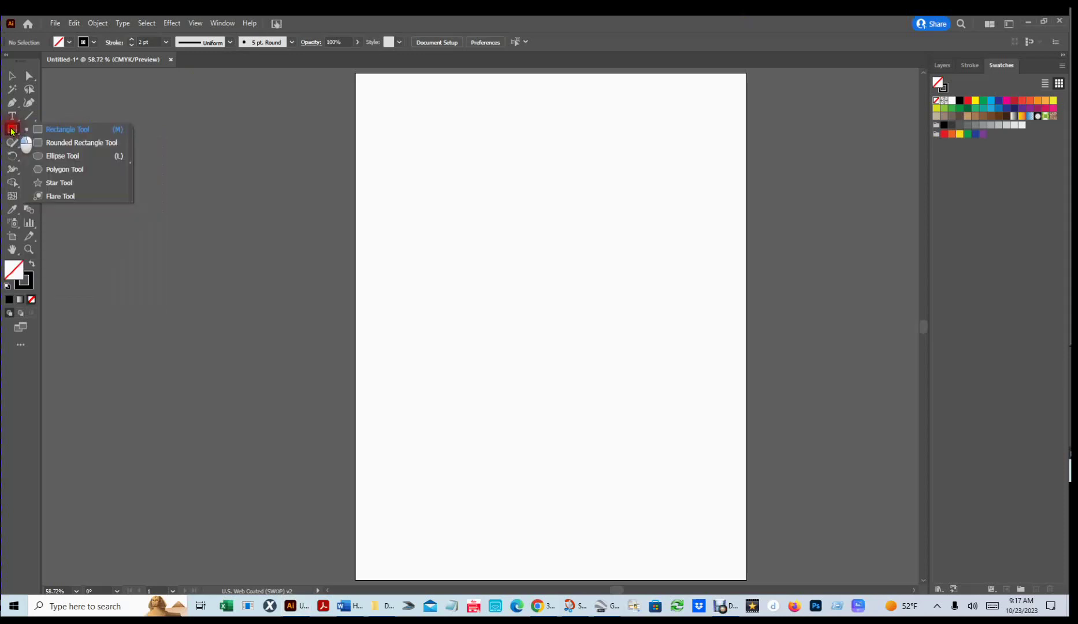
left_click(58, 160)
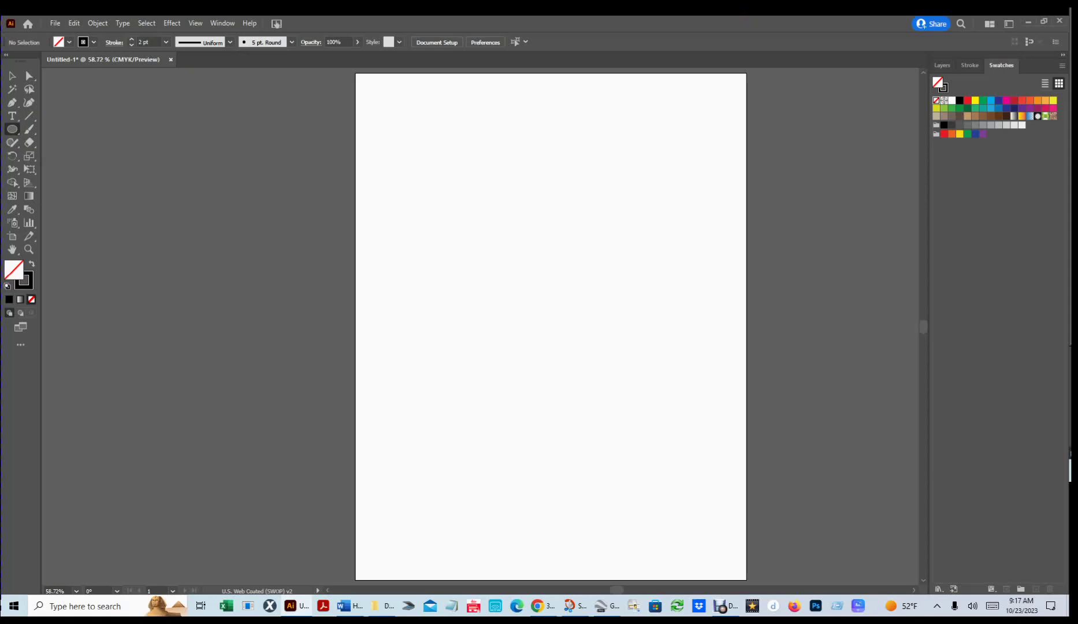
- Try the Arc and Rectangular Grid tools, then pick the Line Segment tool
left_click(30, 116)
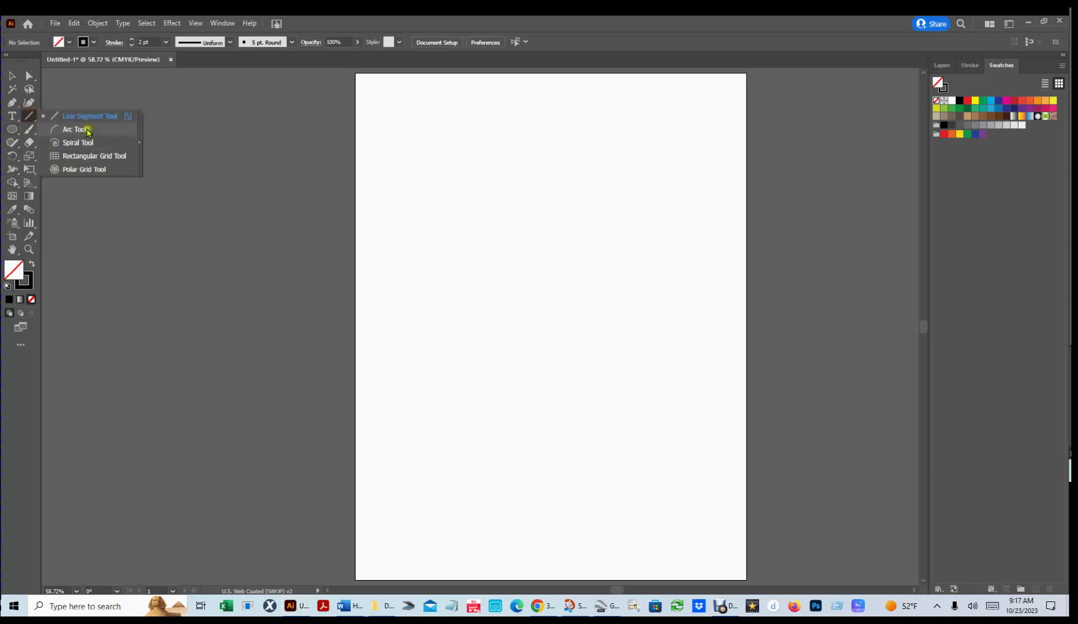
left_click(87, 130)
left_click(29, 114)
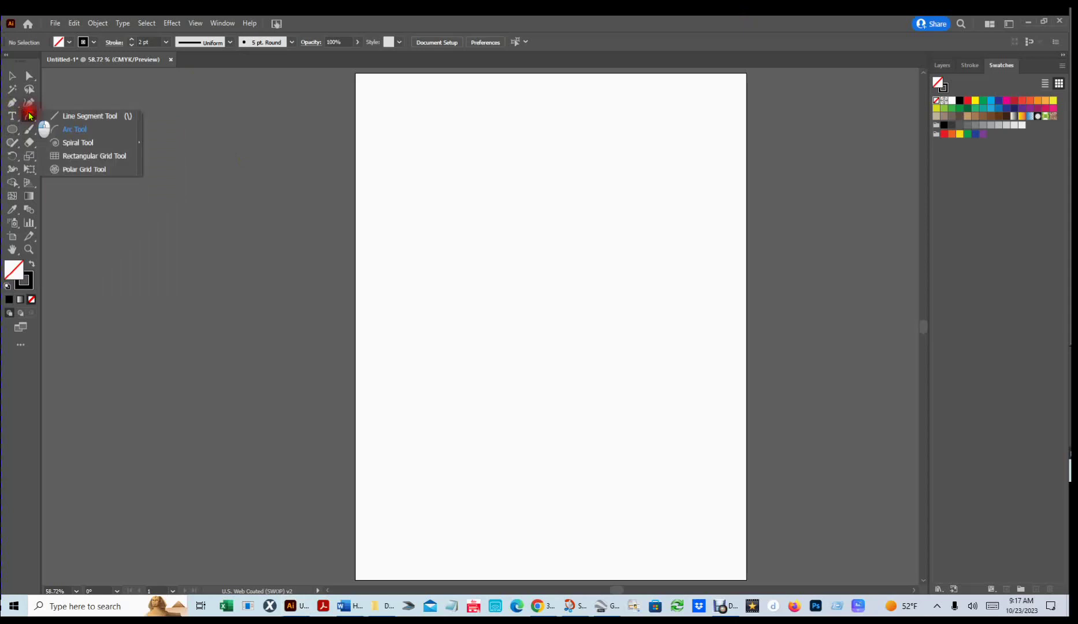
left_click(75, 155)
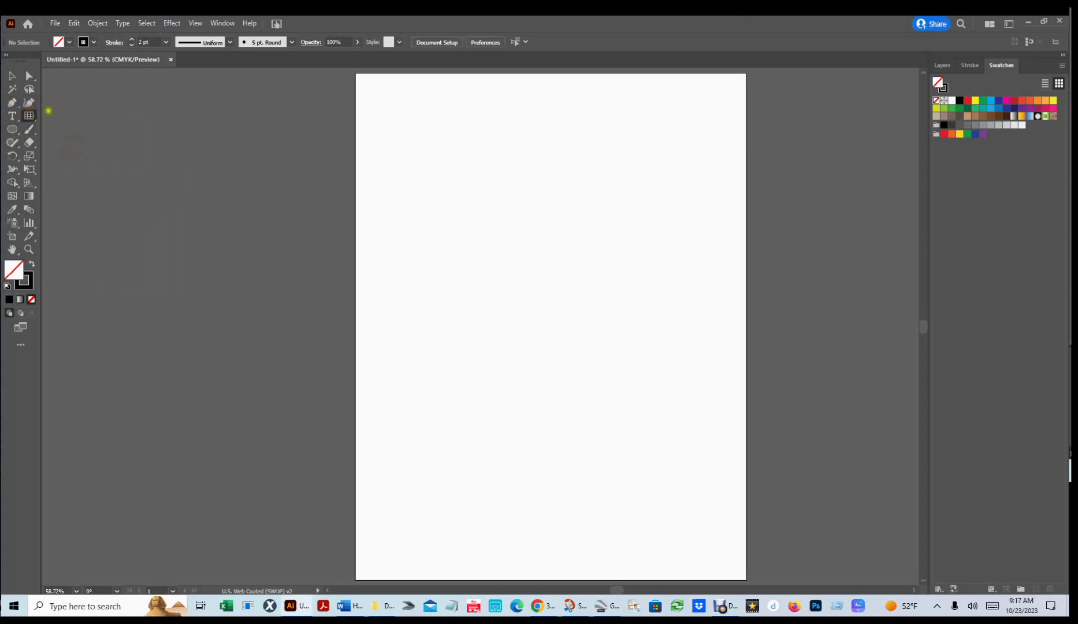
left_click(28, 115)
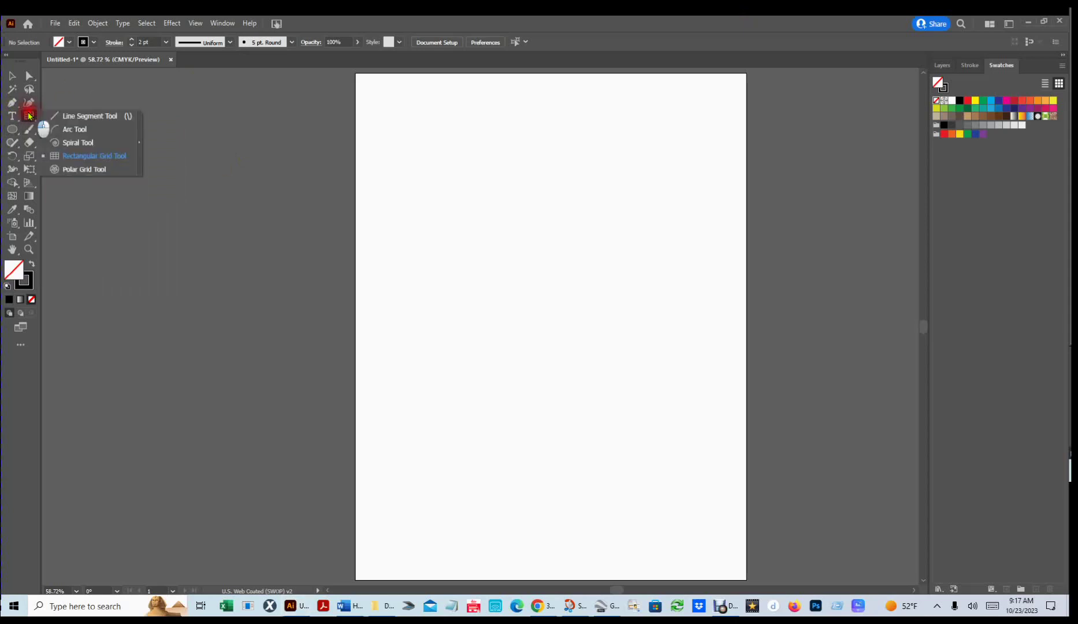
left_click_drag(28, 114, 87, 118)
- Try the Live Paint tools, return to Shape Builder, then open Document Setup with Ctrl+Alt+P
left_click(87, 116)
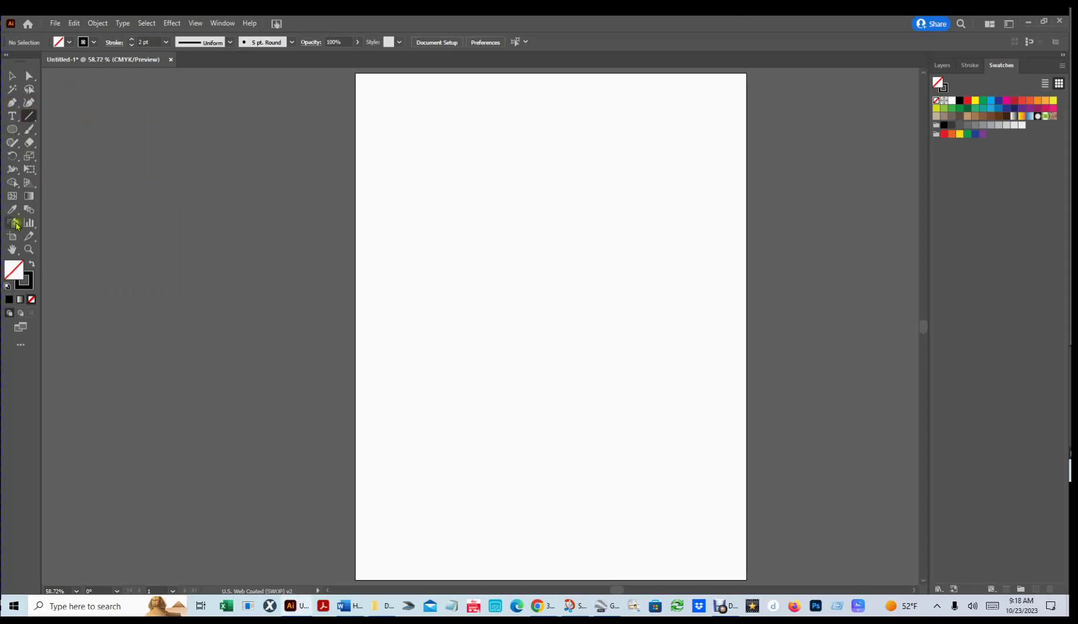
left_click(12, 183)
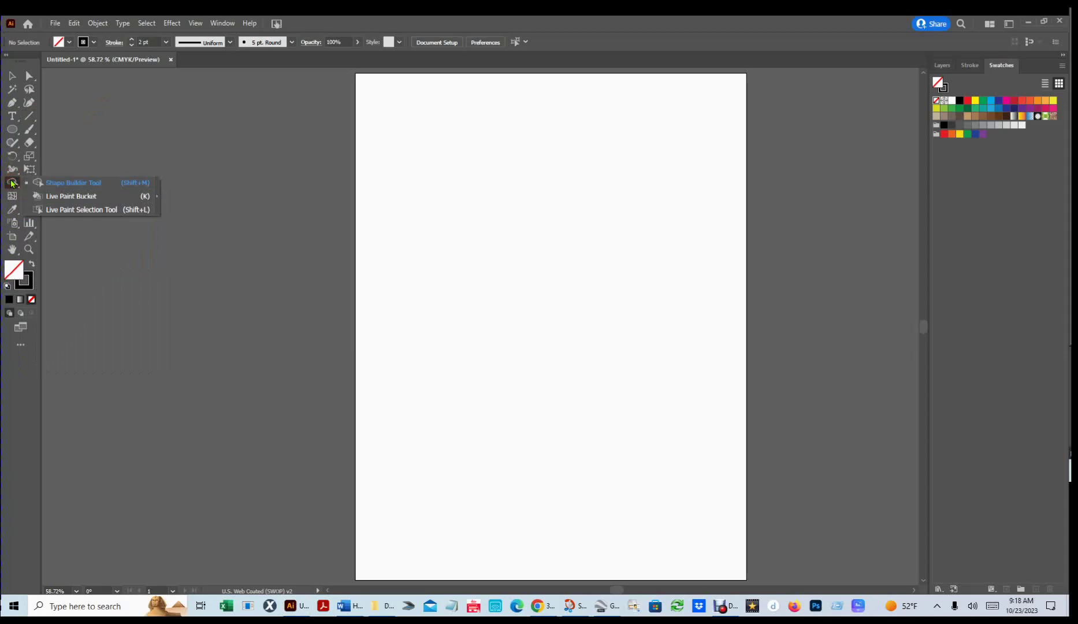
left_click(91, 196)
left_click(12, 183)
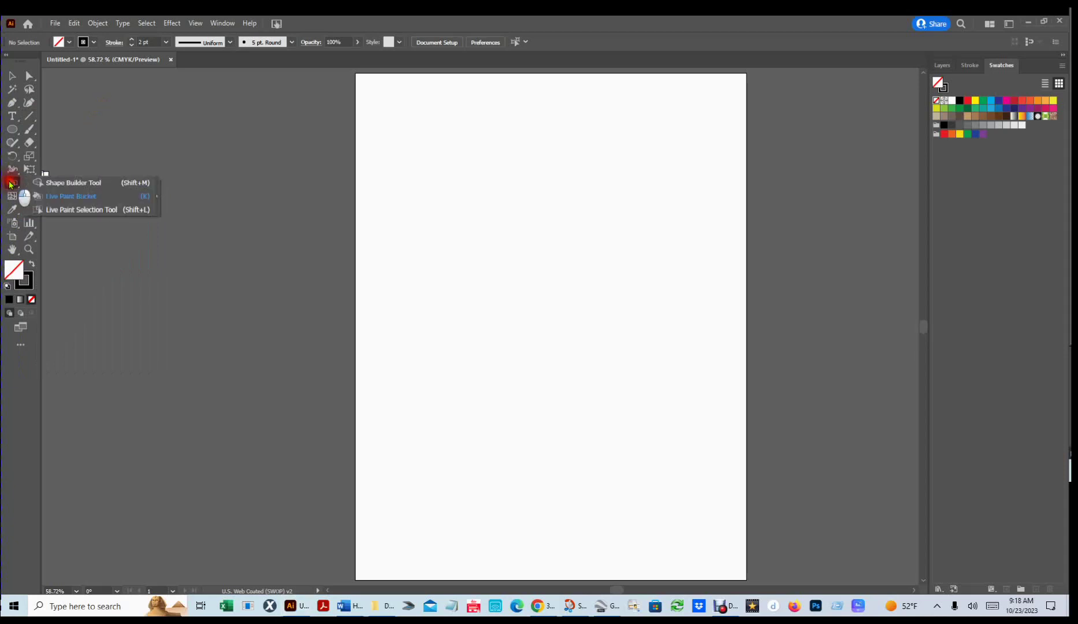
left_click(82, 210)
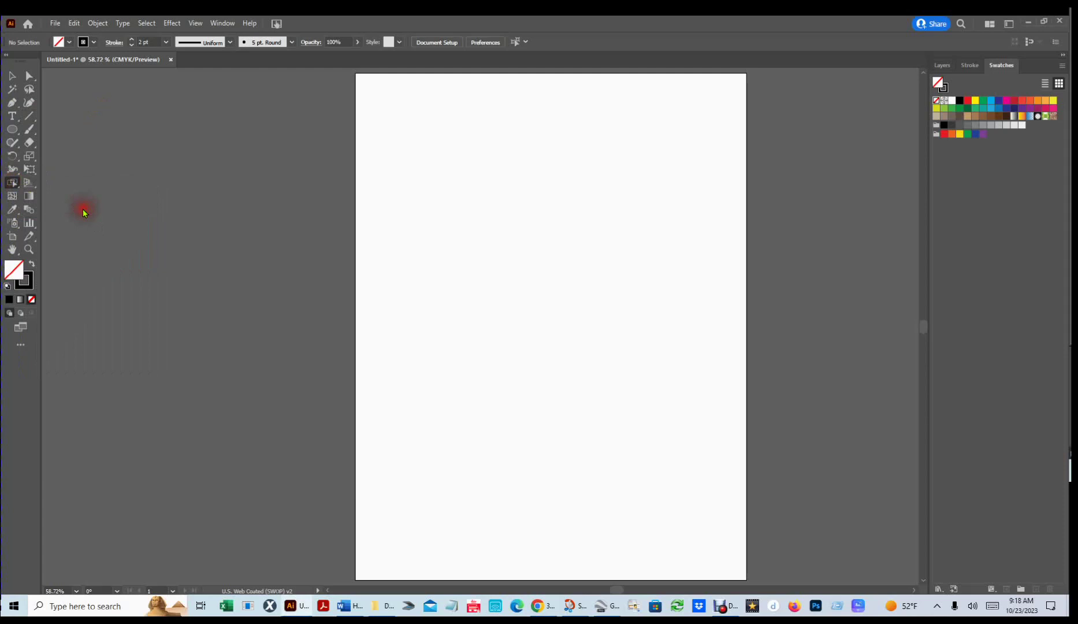
left_click(12, 182)
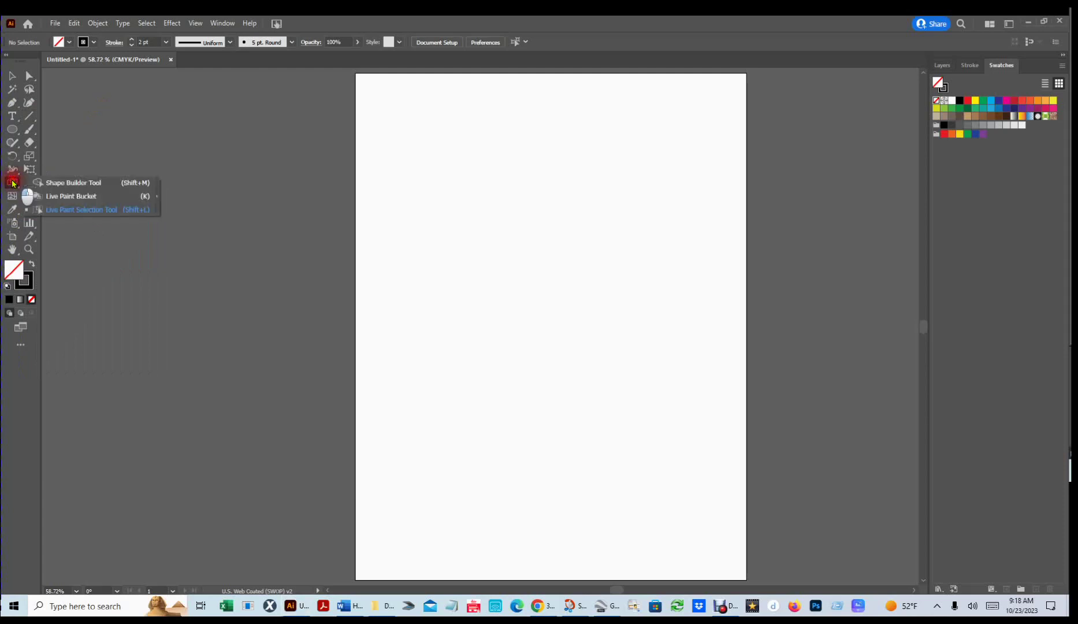
left_click(84, 183)
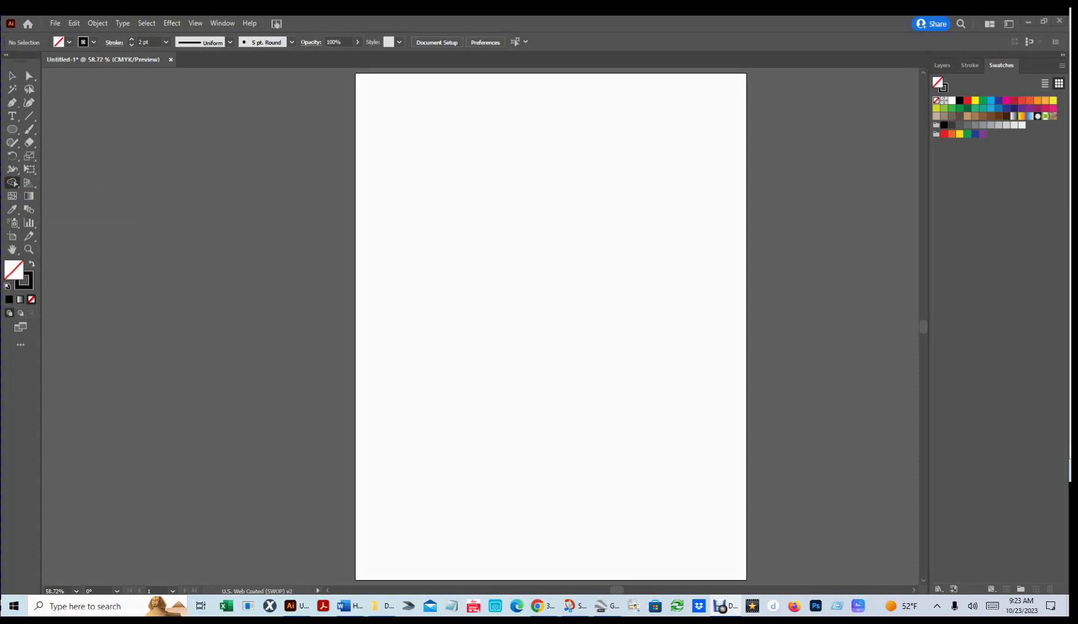
left_click(445, 271)
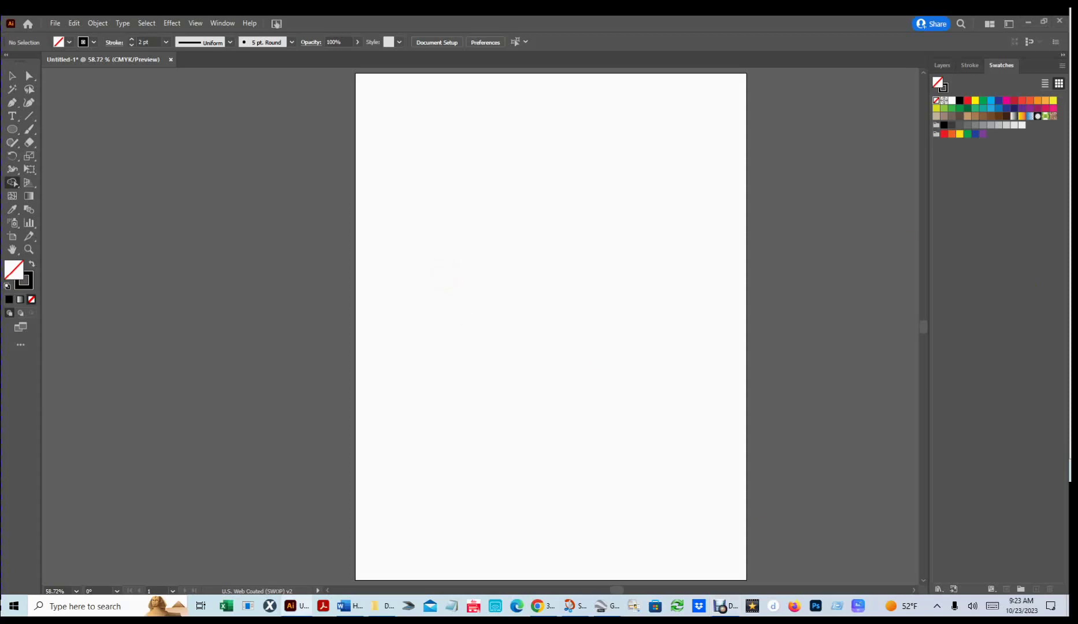
key("ctrl+alt+p")
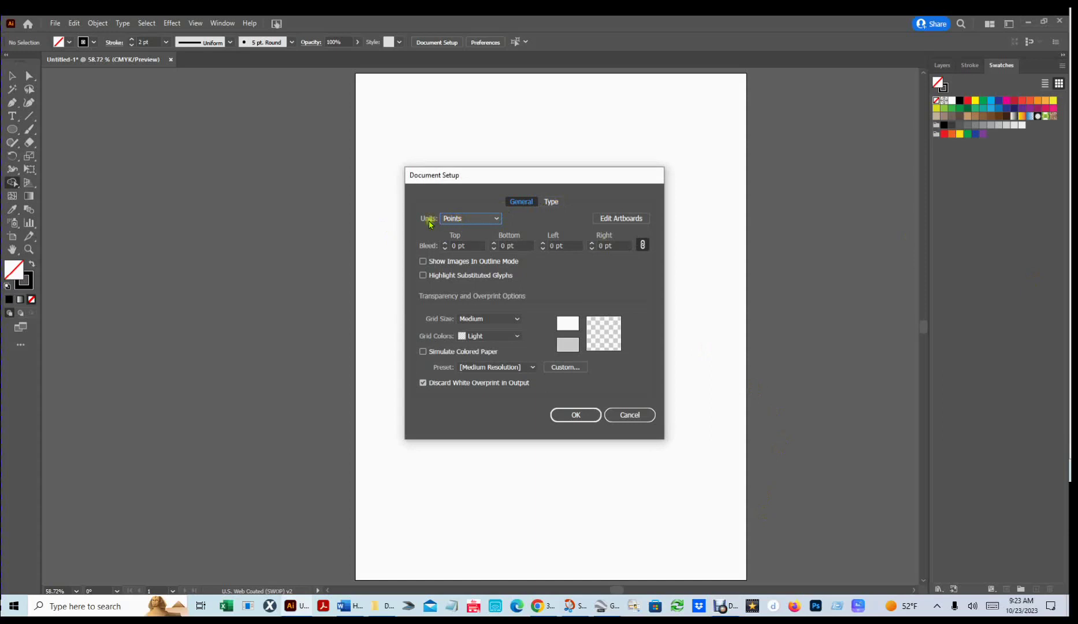
- Keep Points as the document units and accept Document Setup
left_click(499, 219)
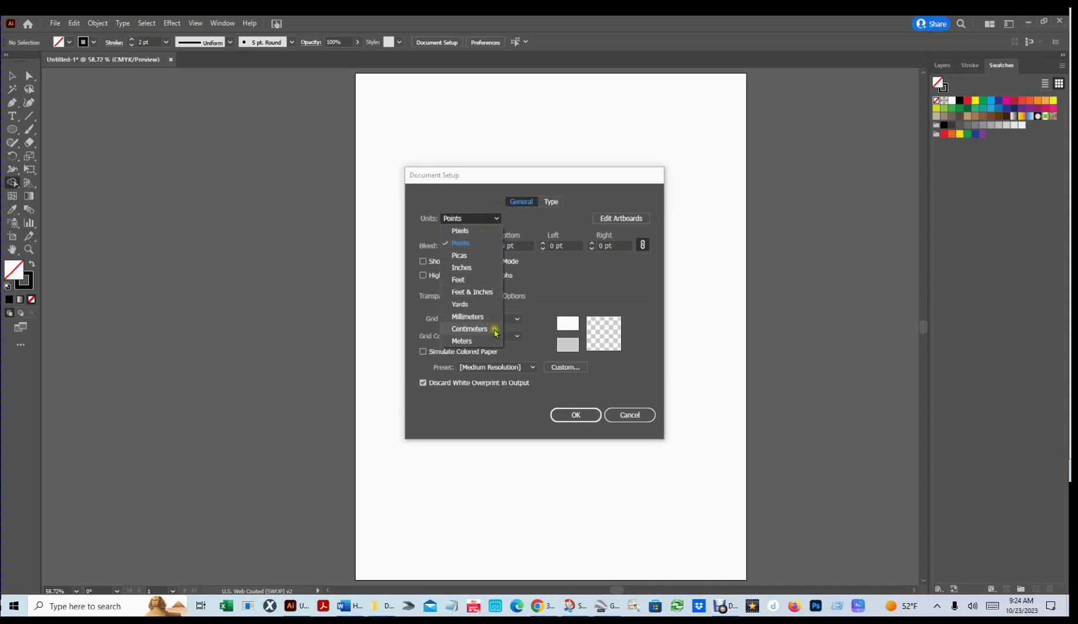
left_click(476, 246)
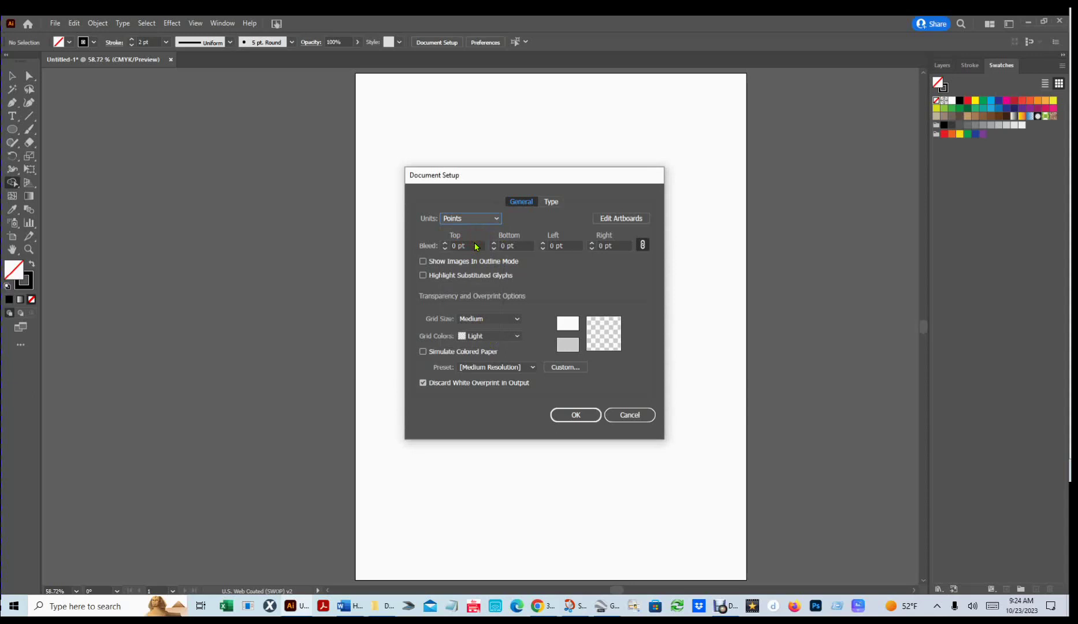
left_click(579, 416)
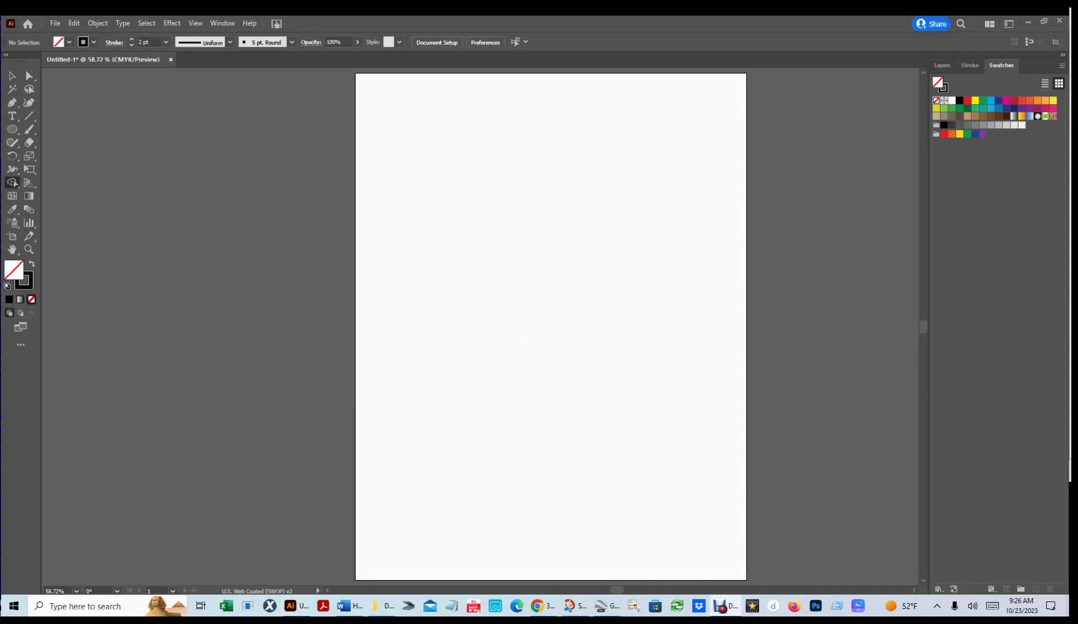
- Draw a 300 × 300 pt circle with the Ellipse tool
left_click(11, 130)
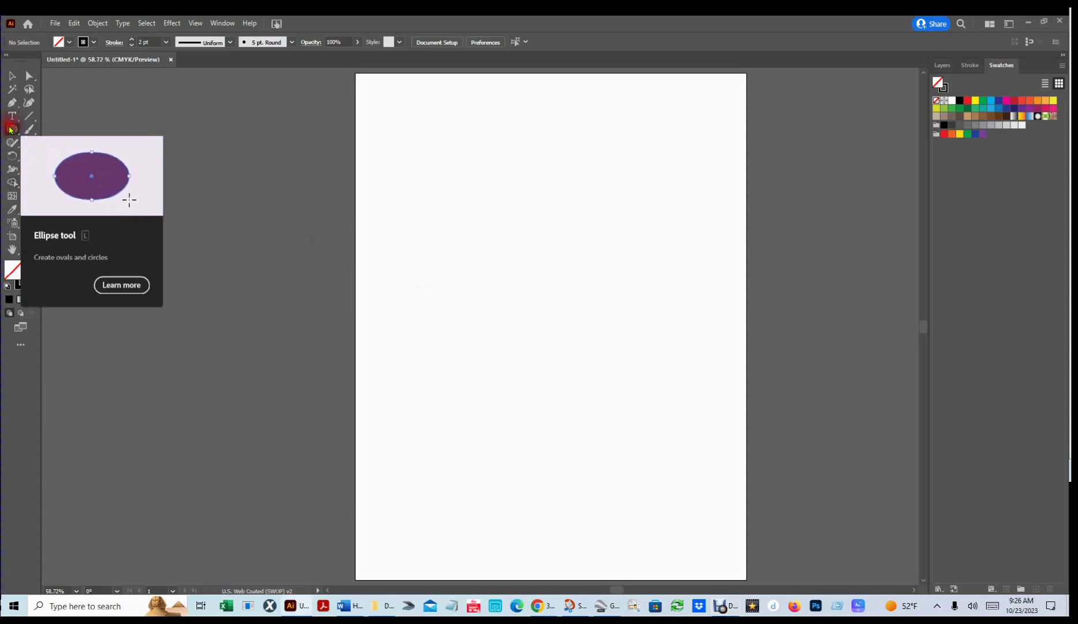
left_click(451, 215)
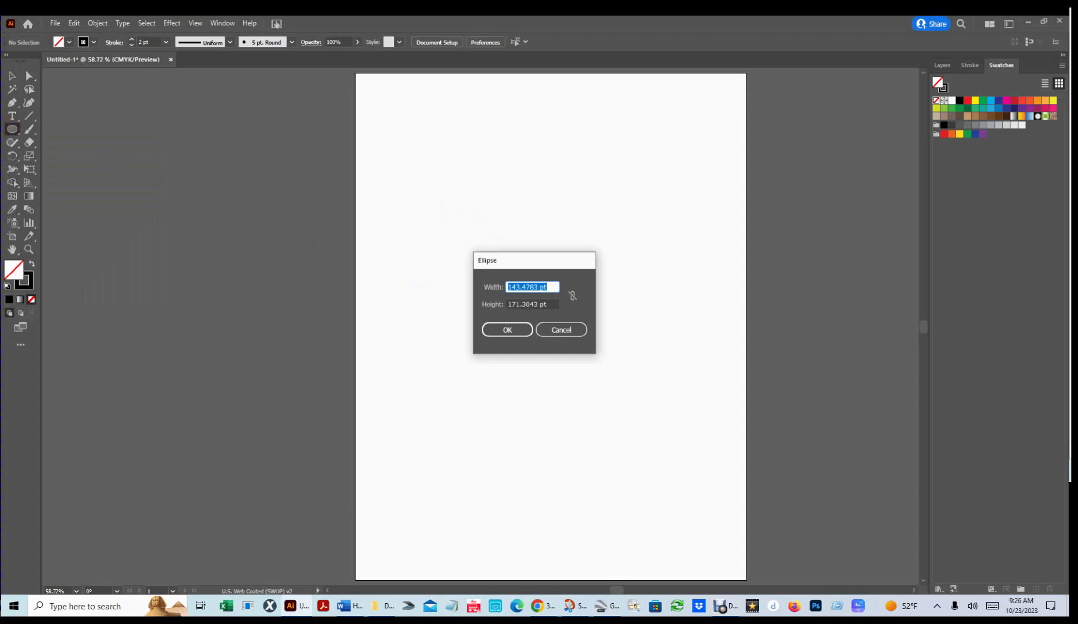
type("300")
key("Tab")
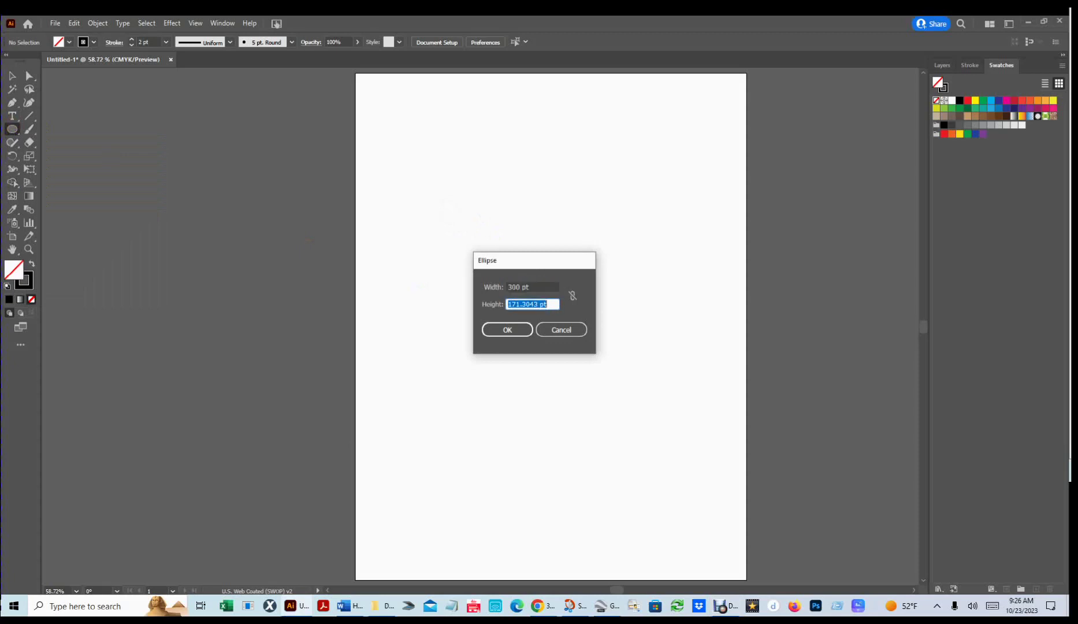
type("300")
left_click(509, 330)
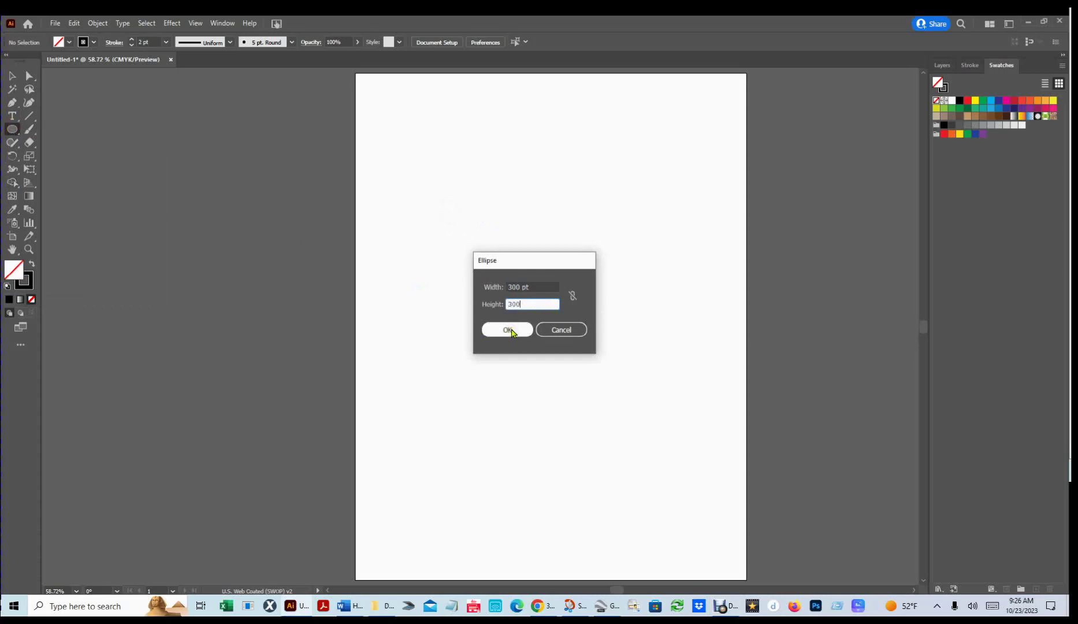
left_click(509, 330)
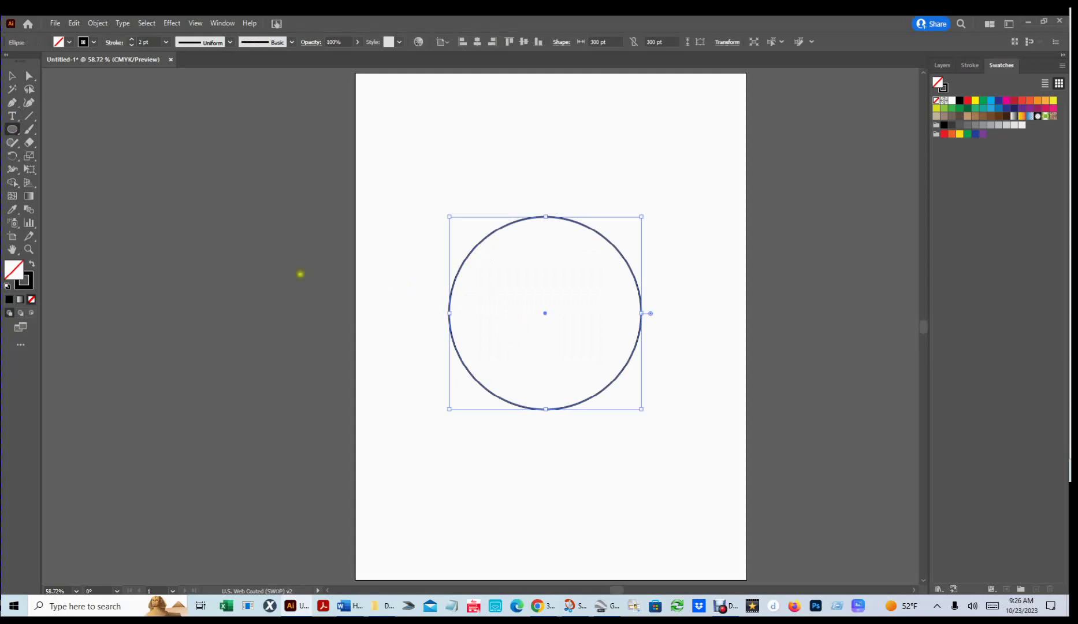
- With the Selection tool, drag the circle's top anchor downward
left_click(550, 216)
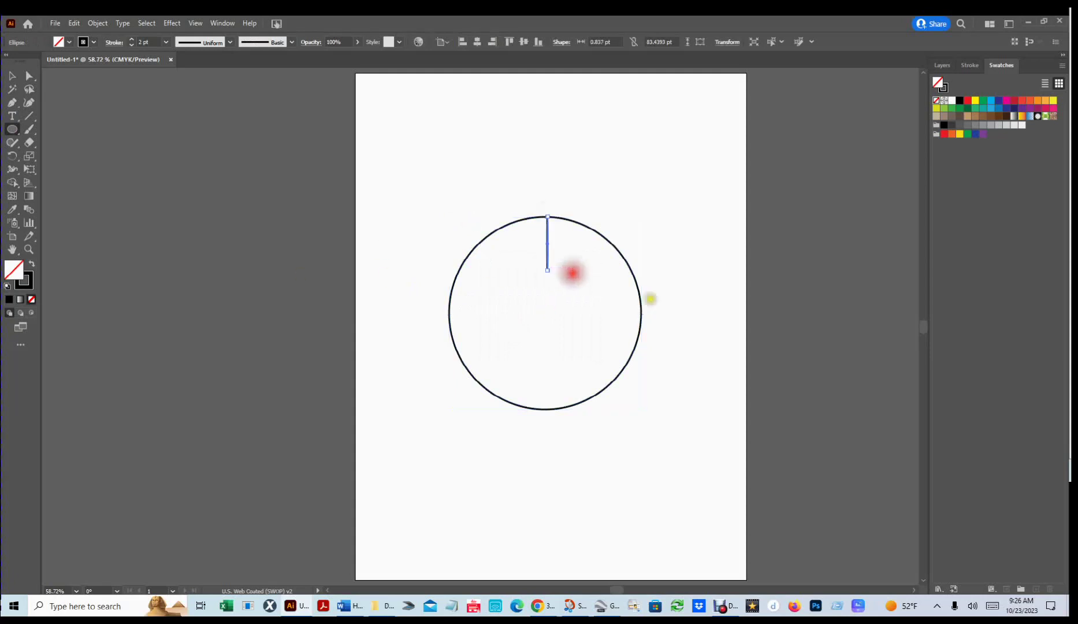
left_click(12, 76)
left_click_drag(549, 218, 549, 264)
key("ctrl+z")
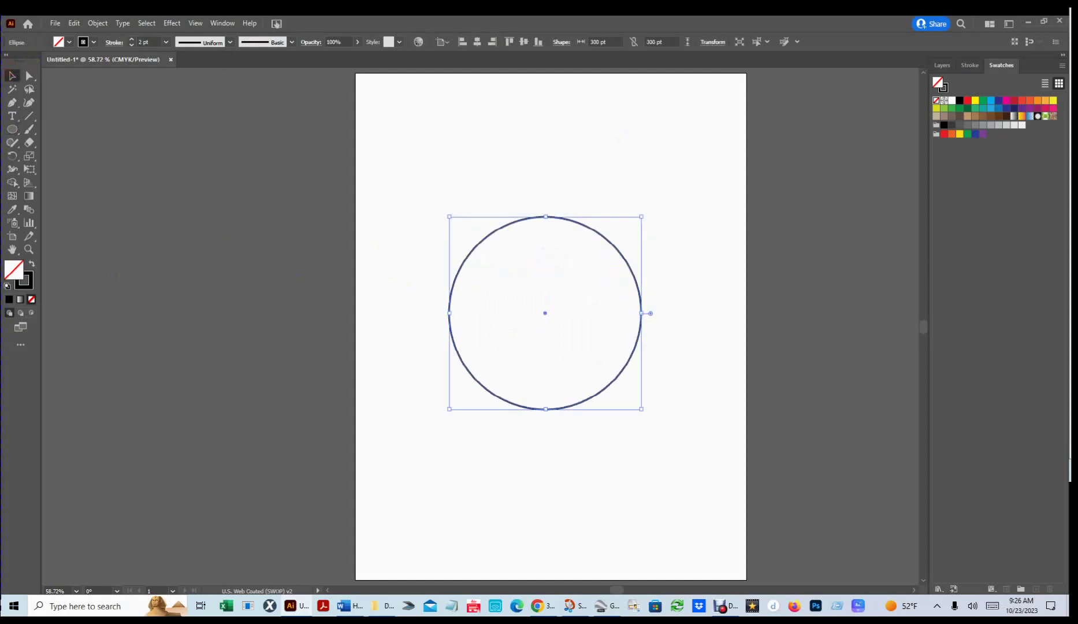
left_click_drag(393, 175, 705, 483)
key("ctrl+shift+b")
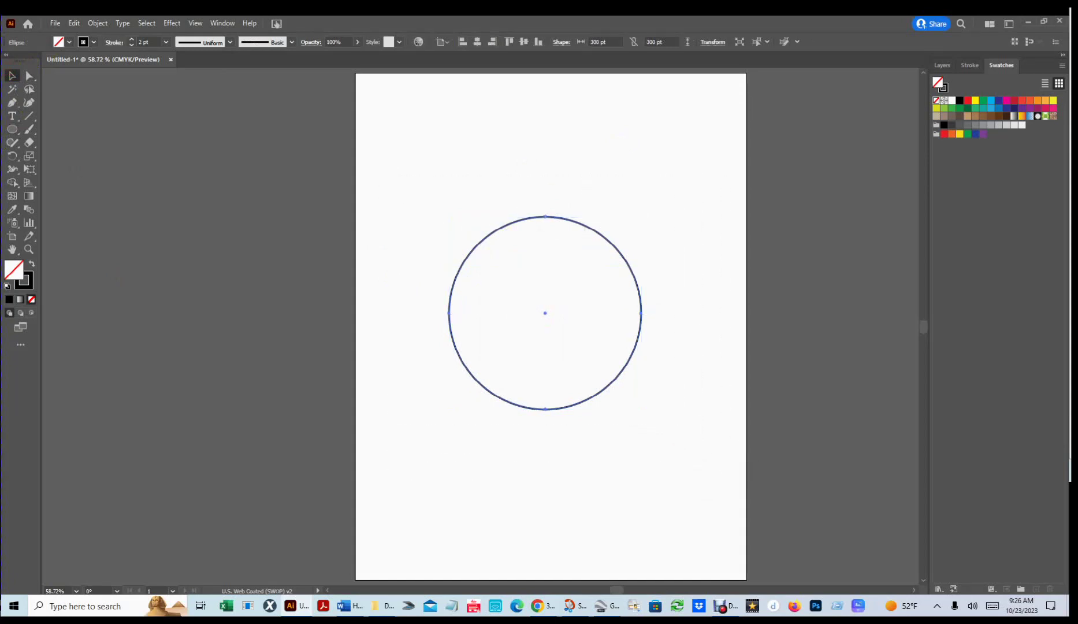
key("Delete")
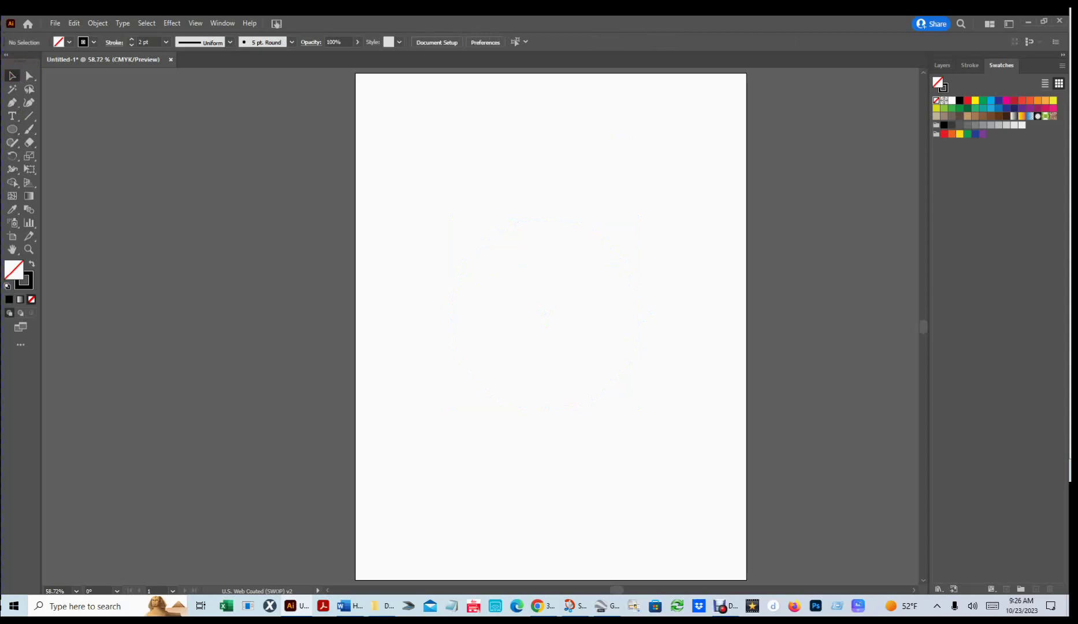
scroll(516, 327, "right", 2)
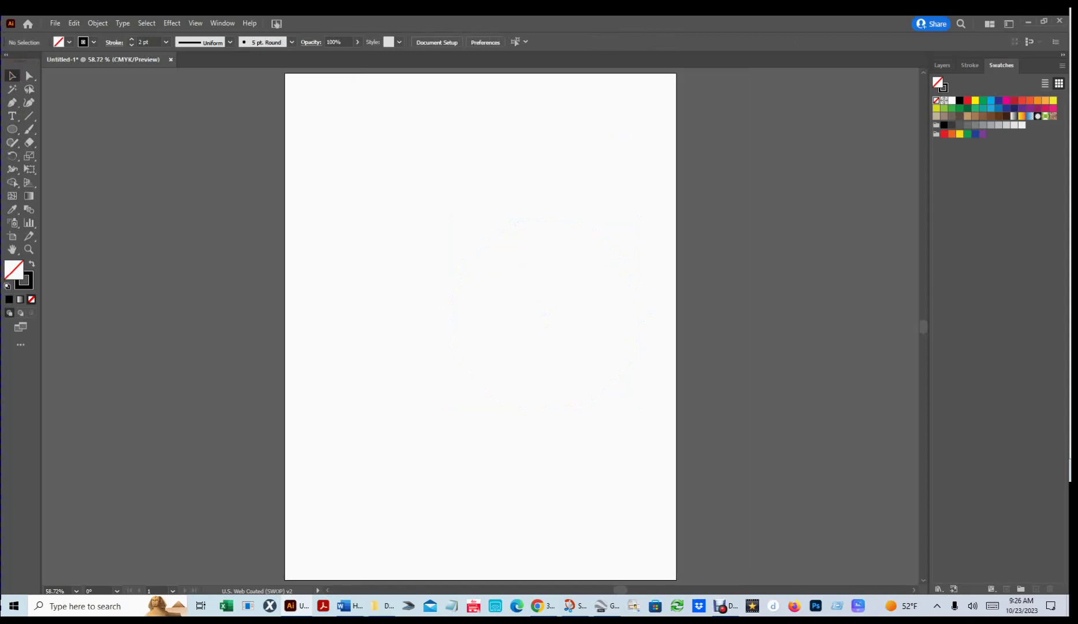
key("ctrl+z")
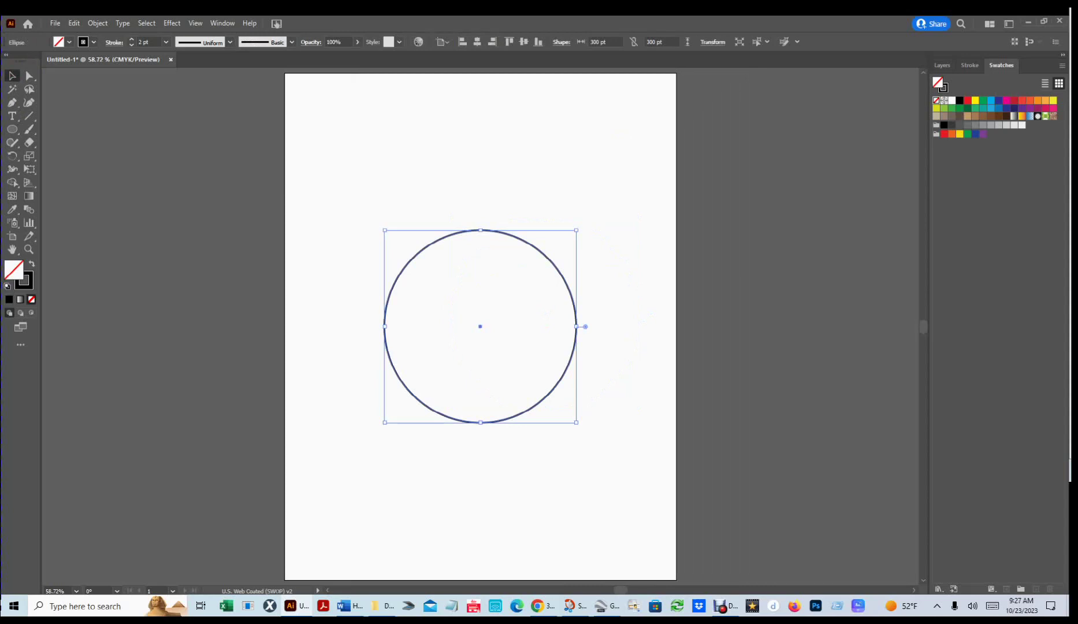
key("Delete")
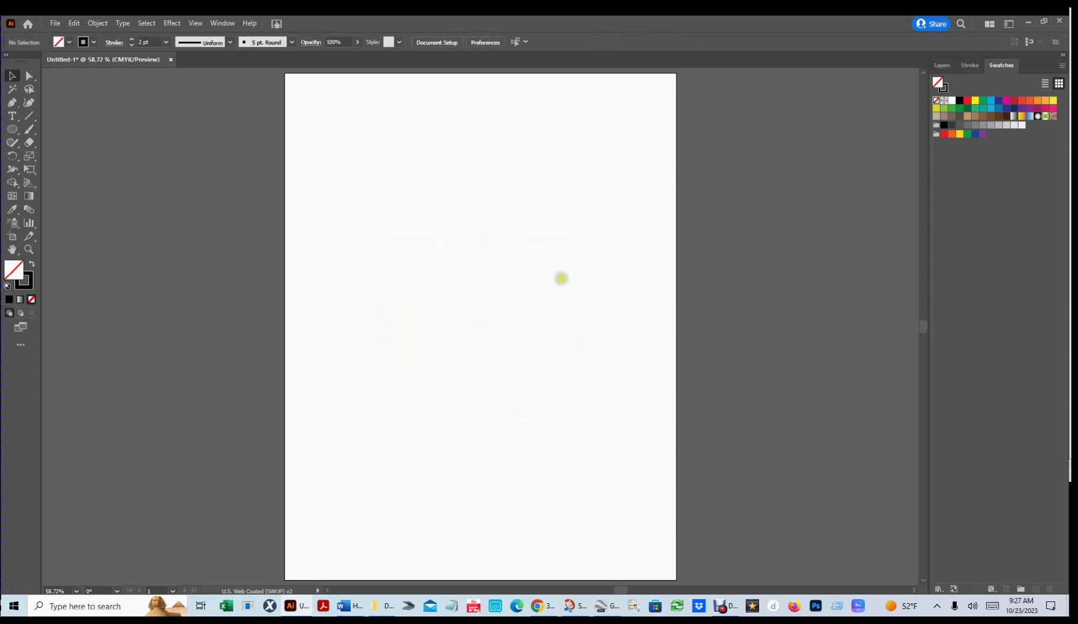
scroll(565, 273, "up", 5)
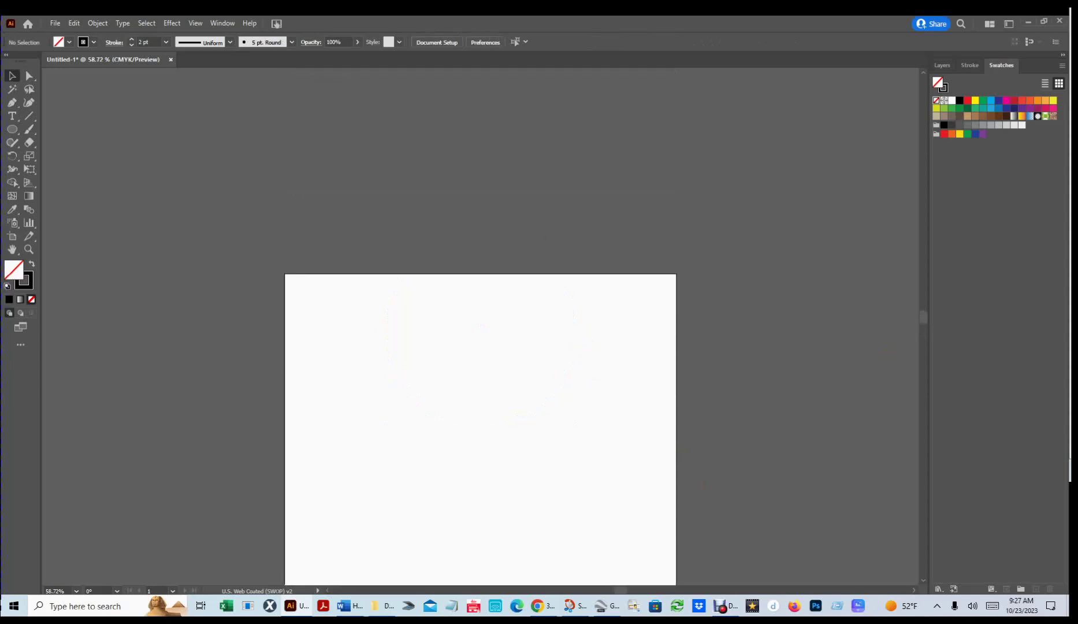
key("ctrl+z")
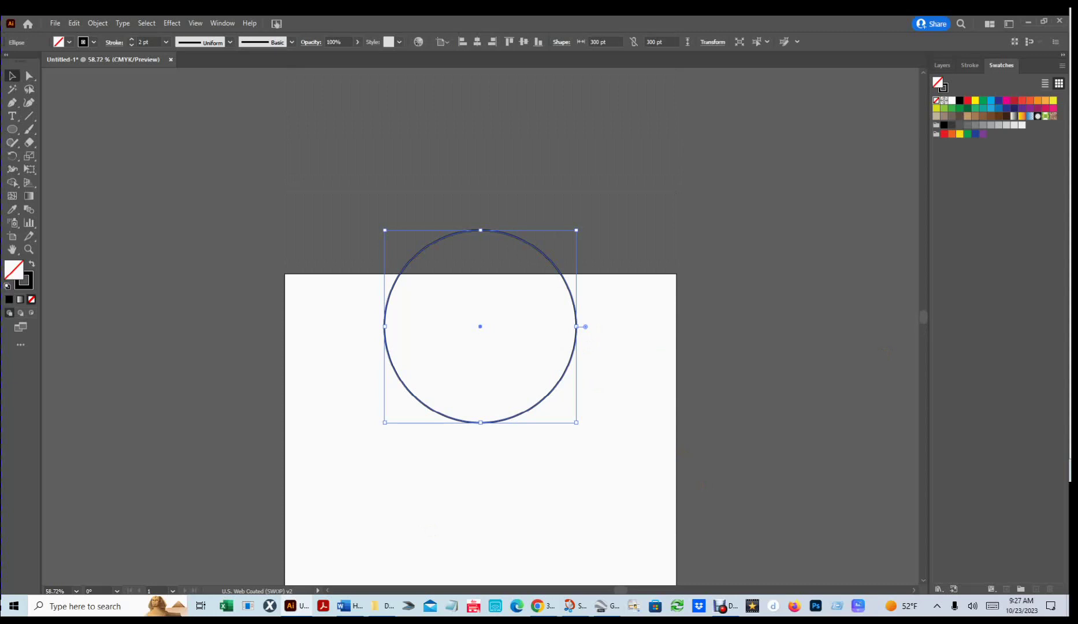
key("Delete")
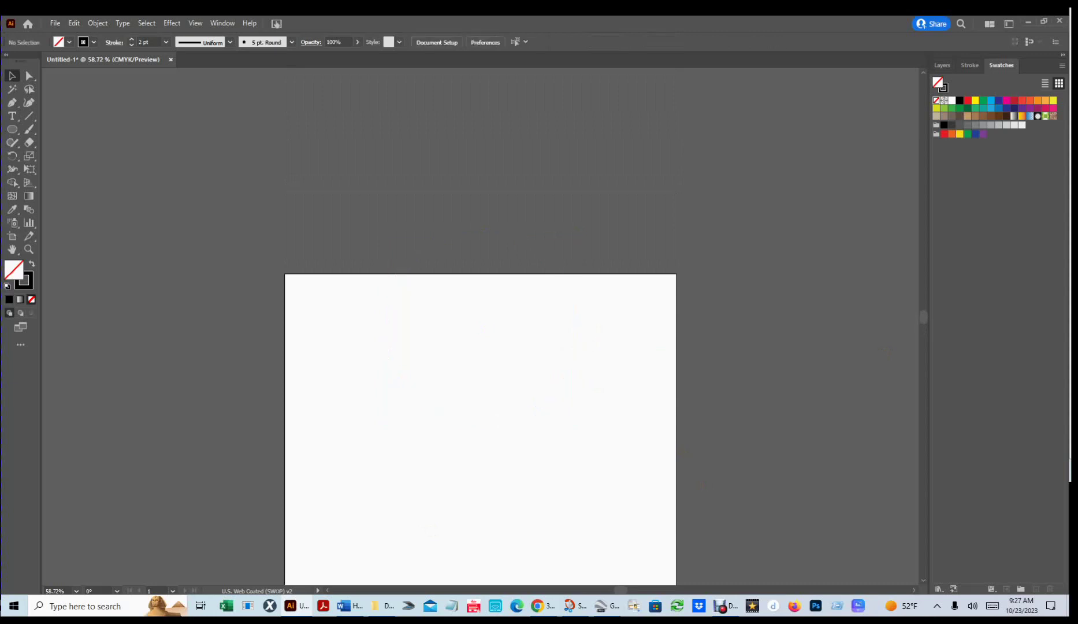
scroll(480, 324, "down", 3)
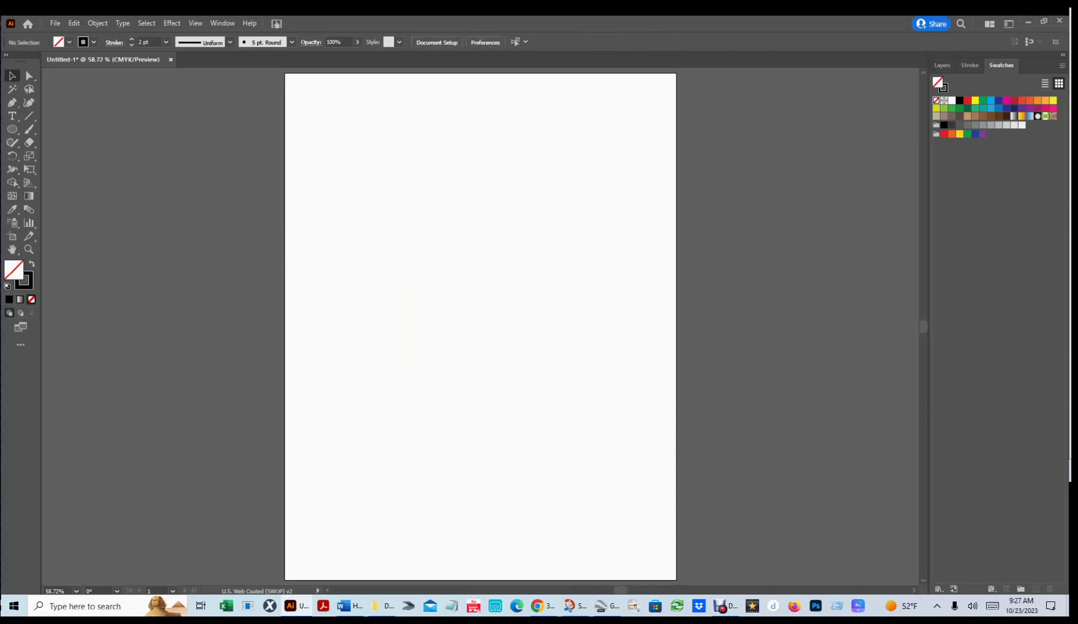
key("ctrl+z")
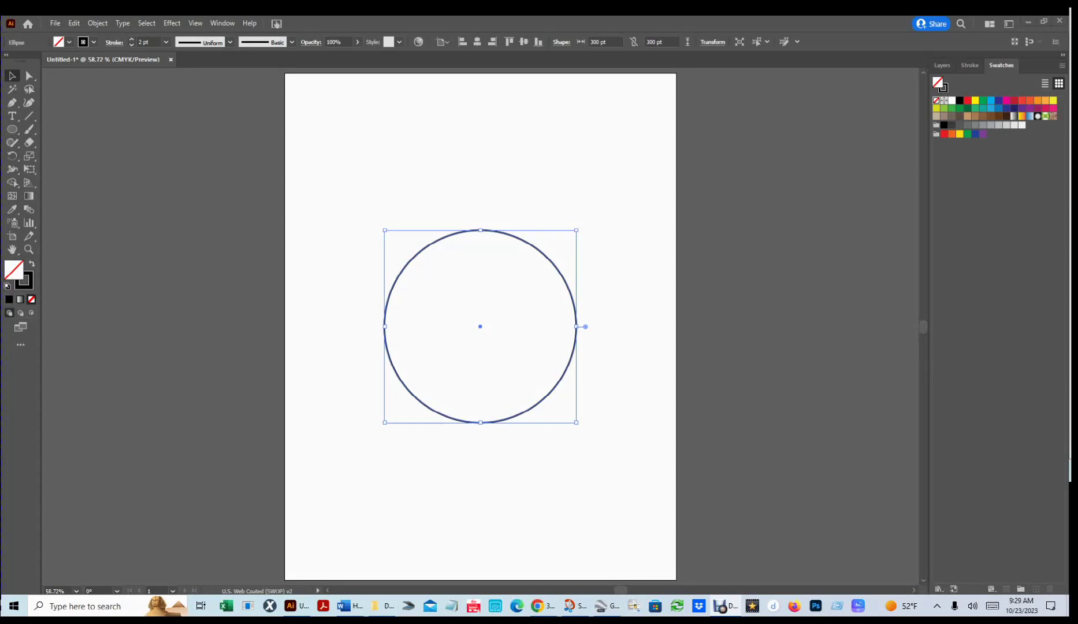
- Show the Layers panel and browse its command menu without choosing anything
left_click(950, 65)
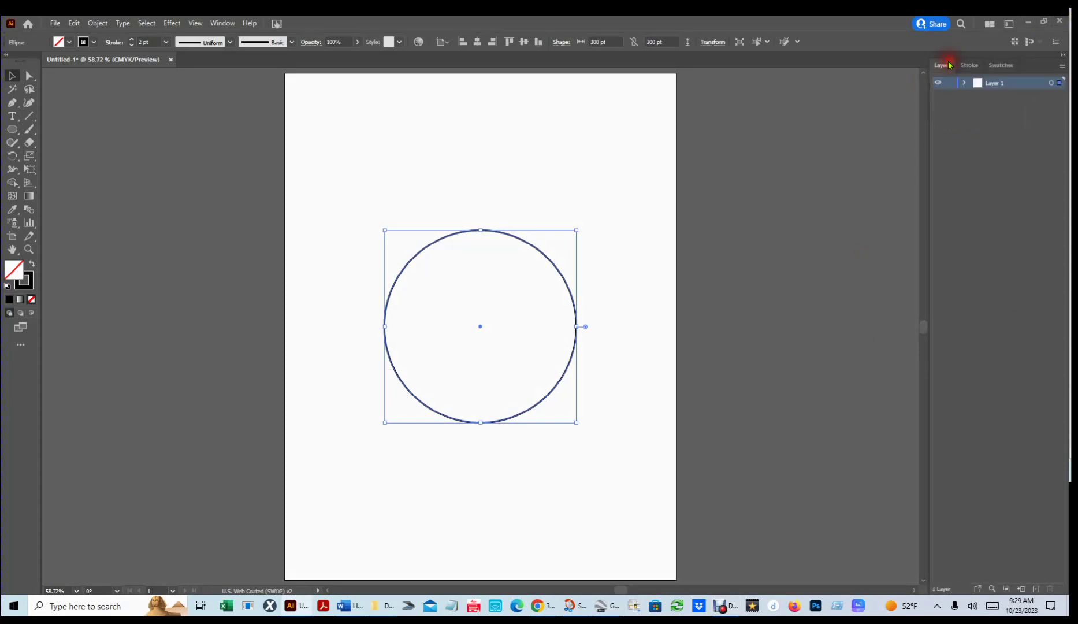
left_click(1063, 65)
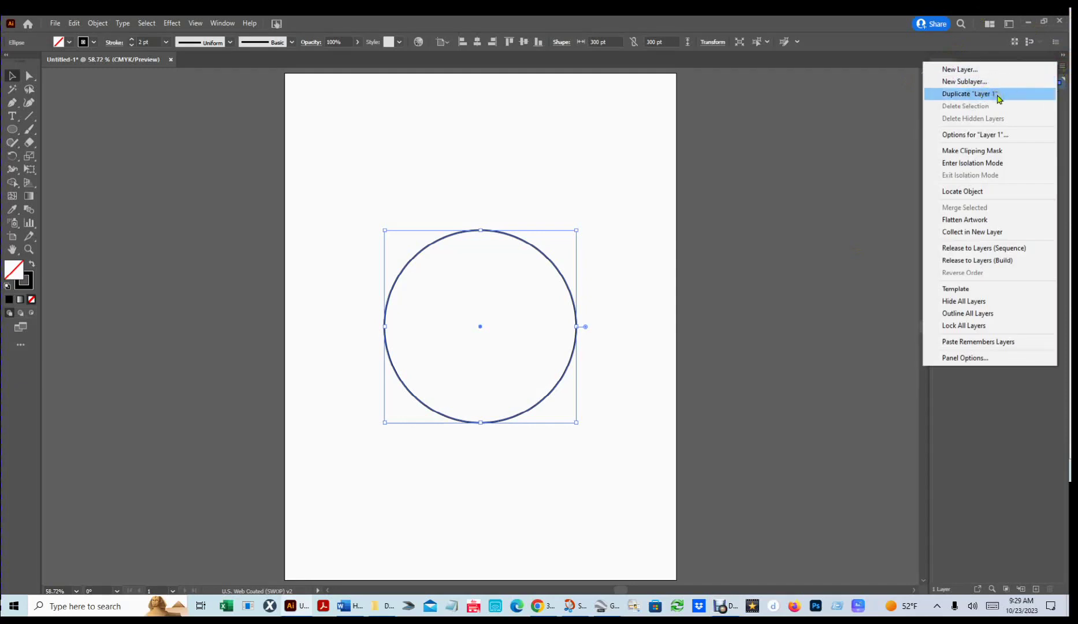
left_click(994, 467)
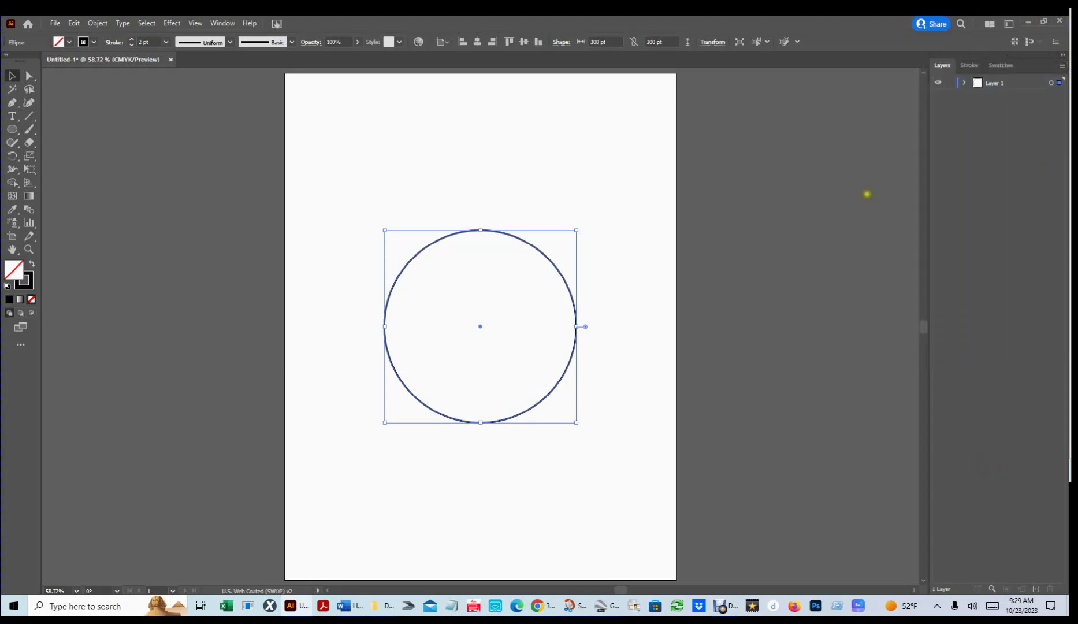
- Rename Layer 1 to 'Circle' and select it in the Layers panel
double_click(1021, 82)
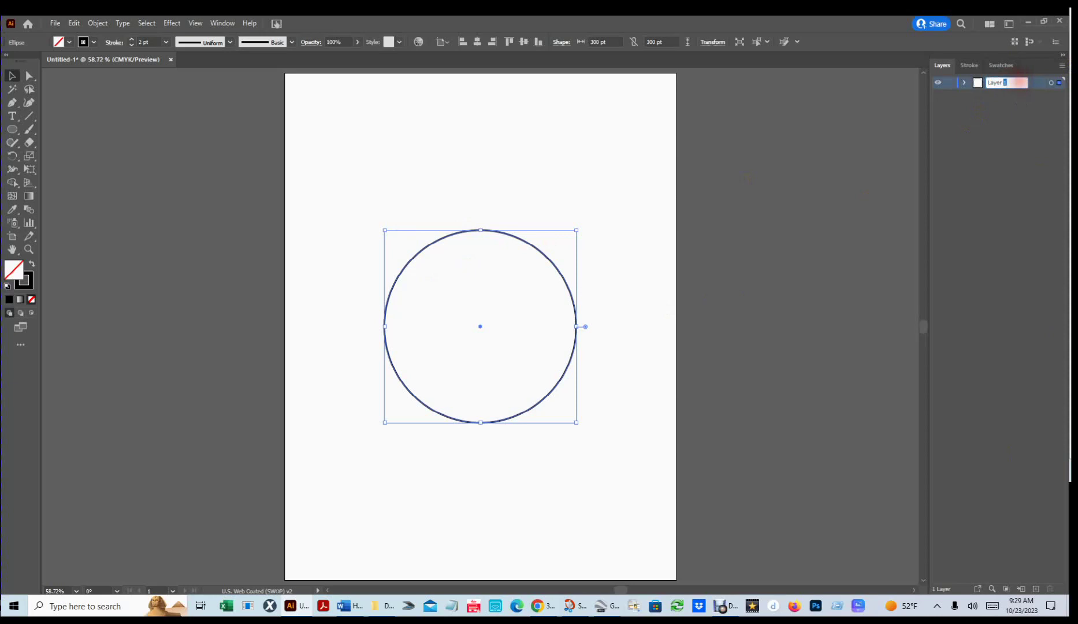
left_click(936, 84)
type("Circle")
key("Return")
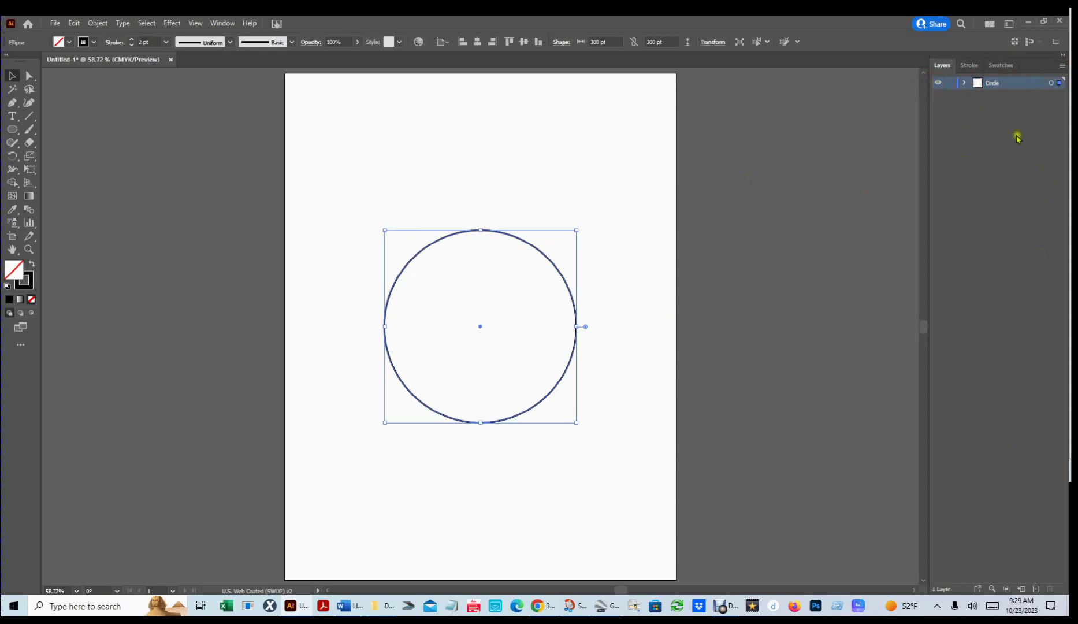
left_click(1006, 81)
left_click(1065, 66)
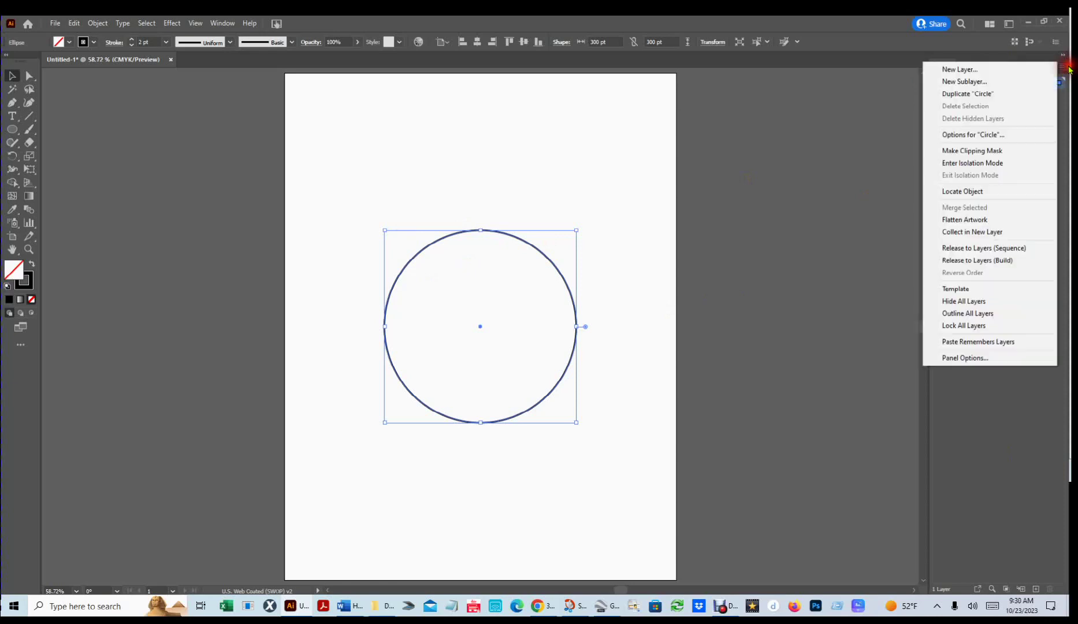
- Duplicate the Circle layer as Circle copy, test visibility toggles, leaving both layers visible
left_click(973, 97)
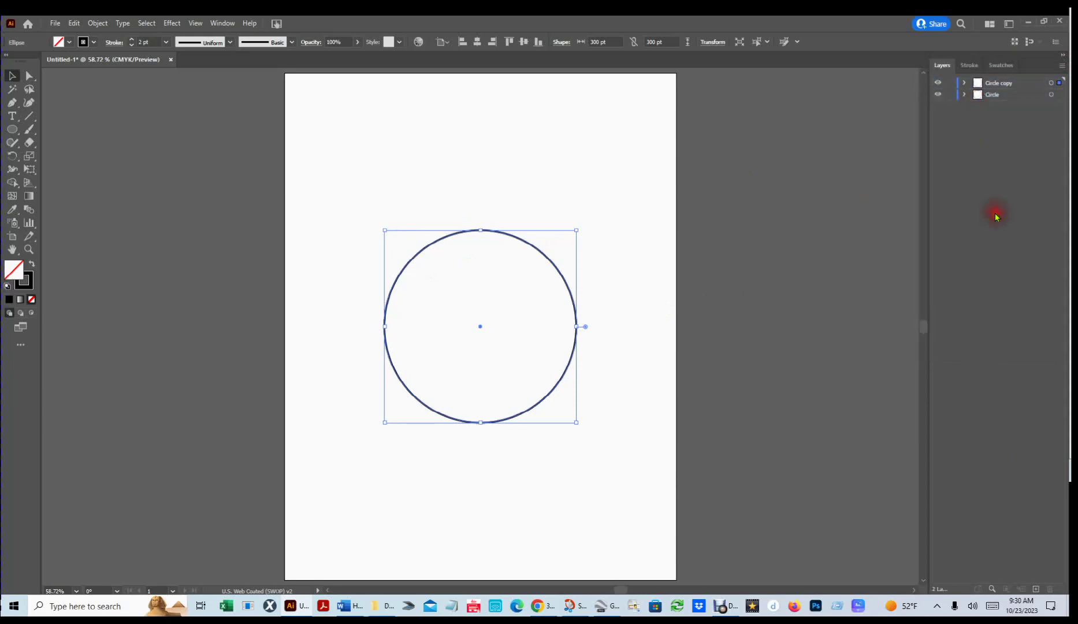
left_click(938, 83)
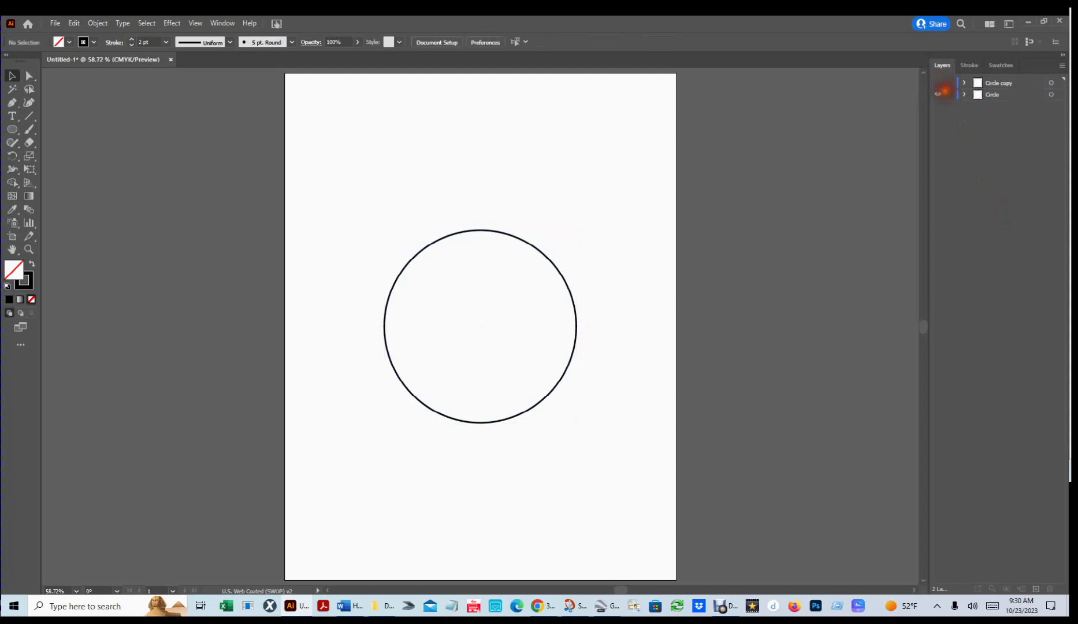
left_click(938, 94)
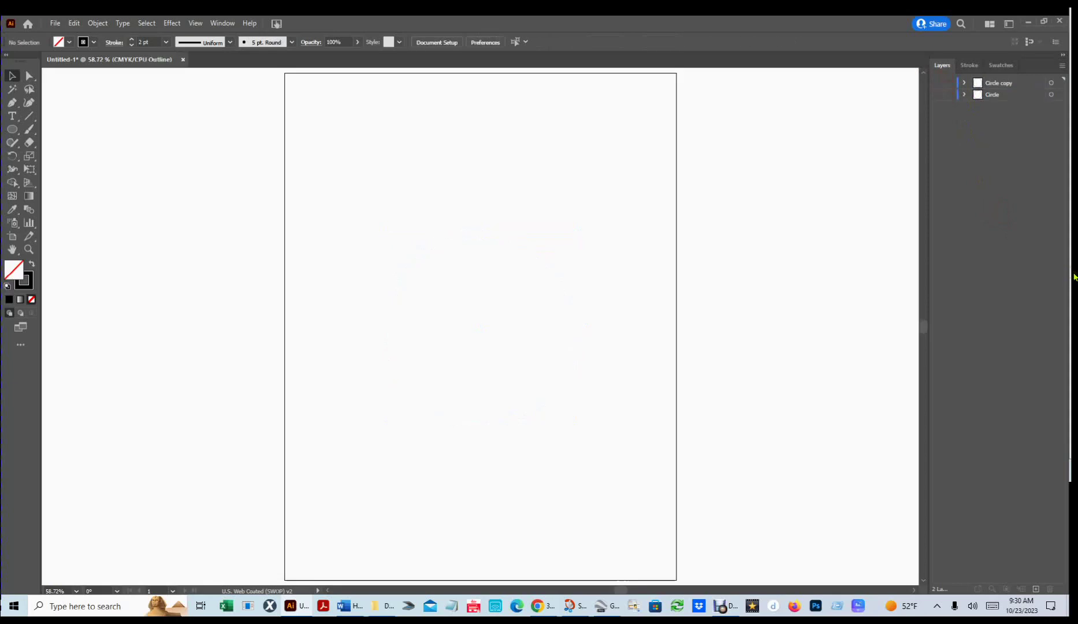
left_click(941, 83)
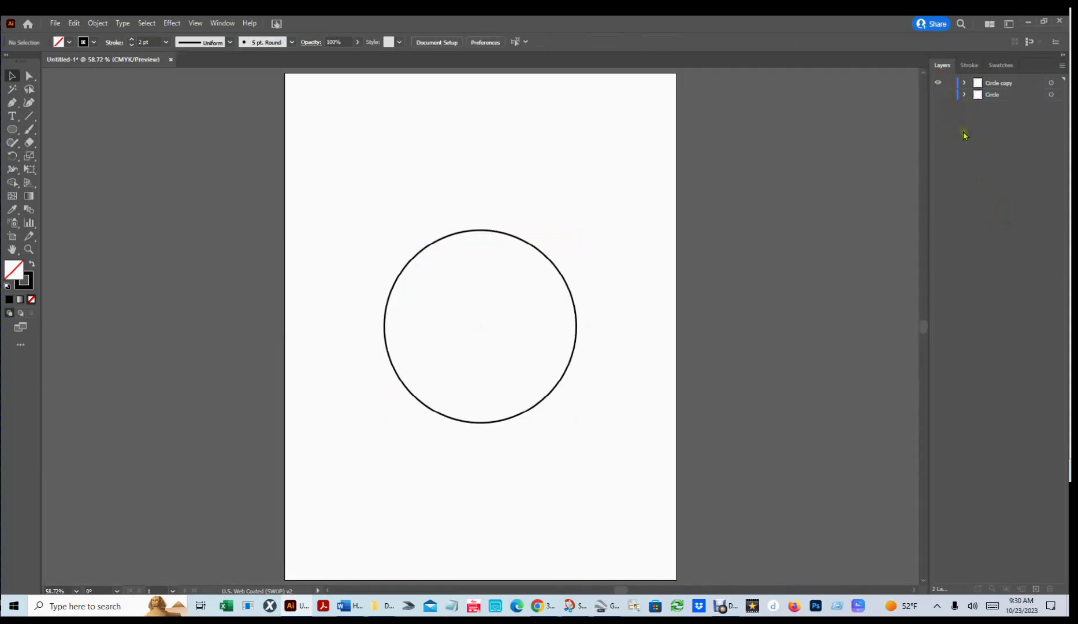
left_click(938, 82)
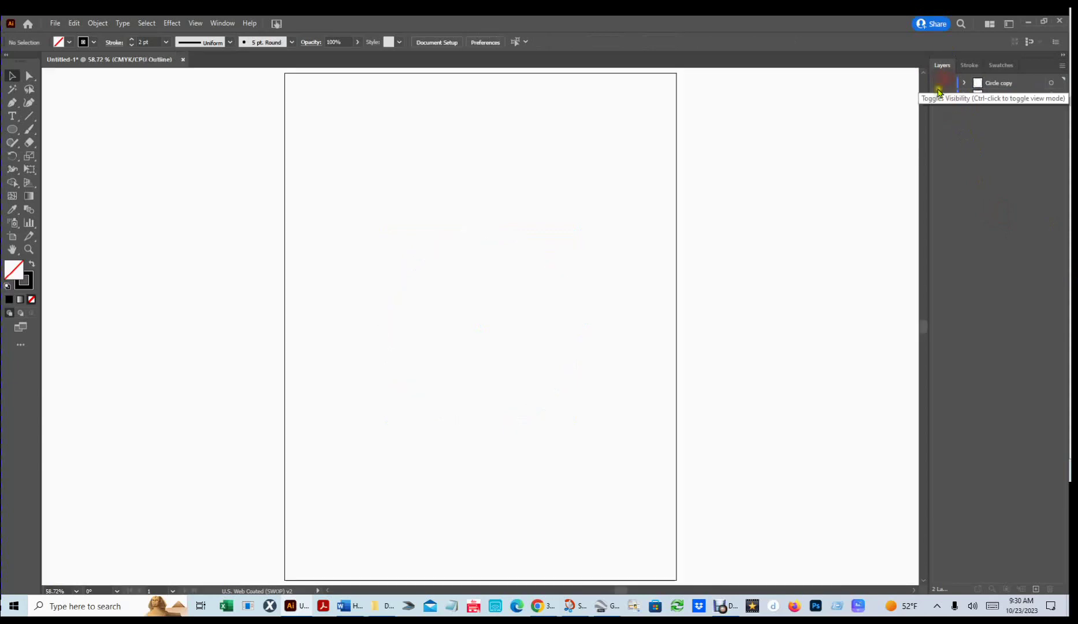
left_click(939, 94)
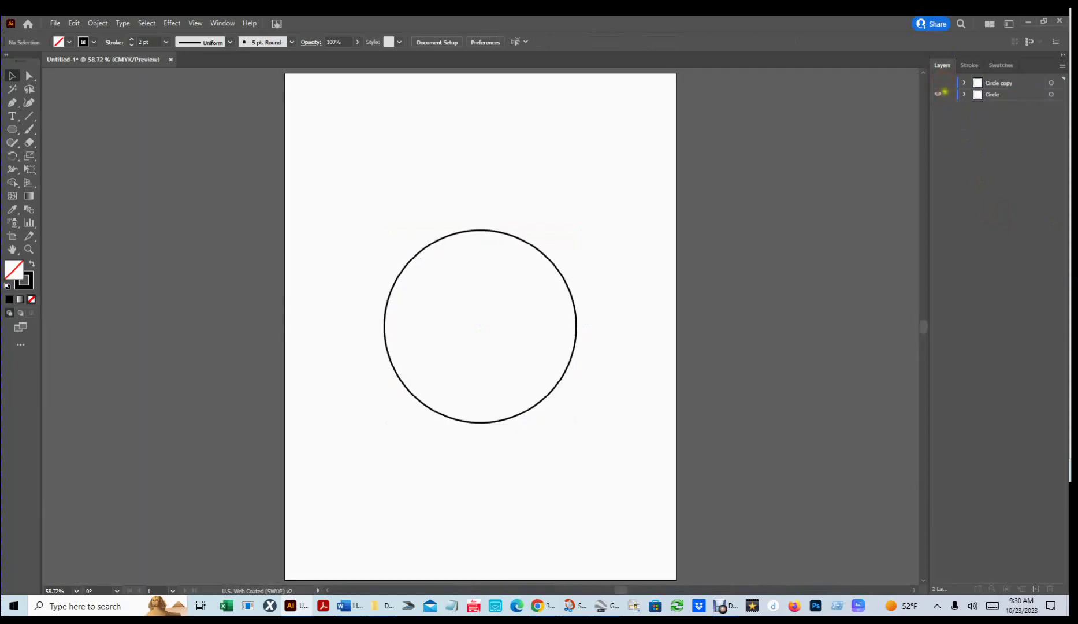
left_click(939, 94)
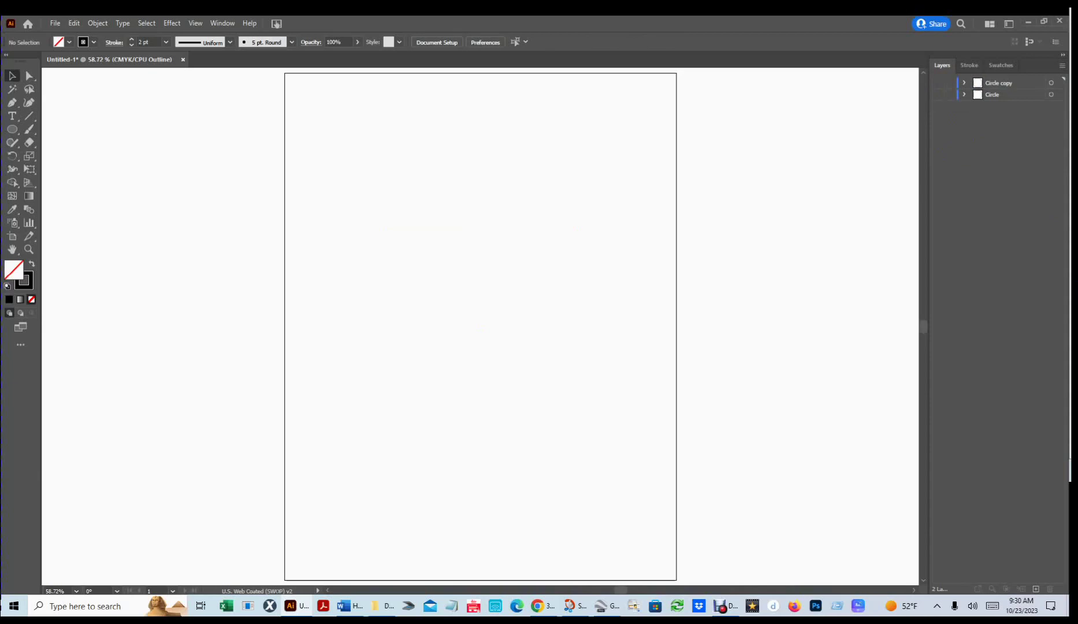
left_click(939, 93, "ctrl")
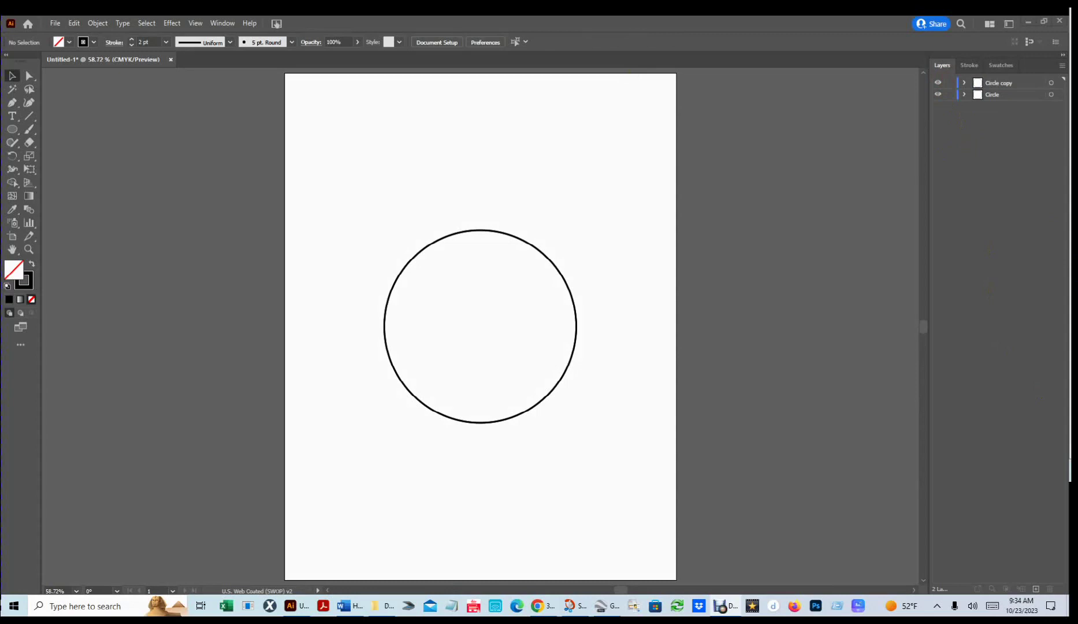
- Draw a horizontal line about 452 pt long across the artboard above the circle with the Line Segment tool
left_click(29, 114)
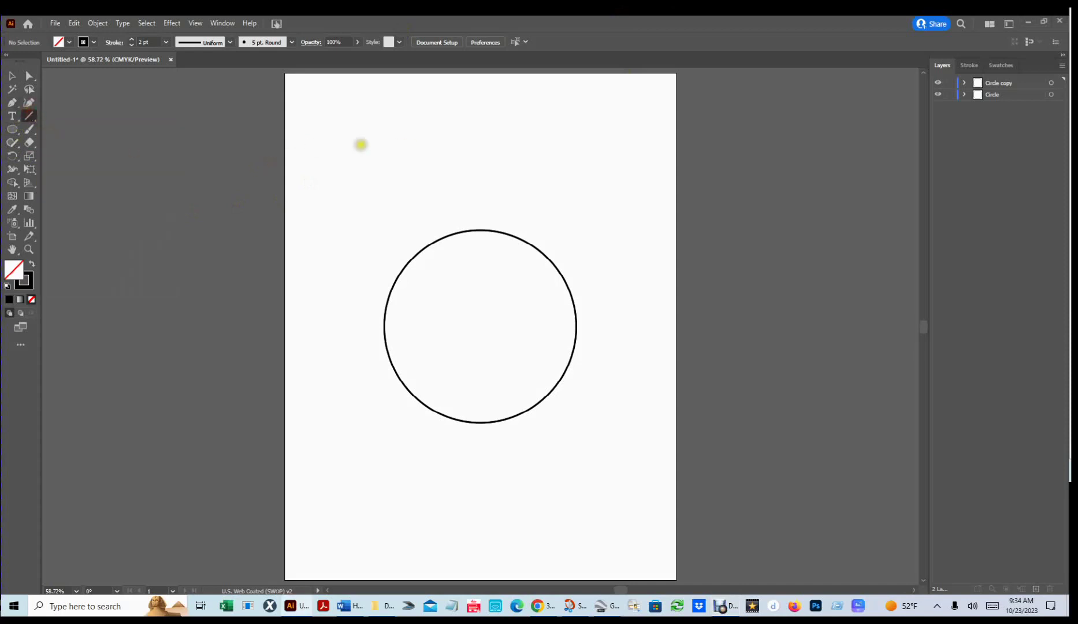
left_click(329, 142)
left_click_drag(329, 142, 613, 143)
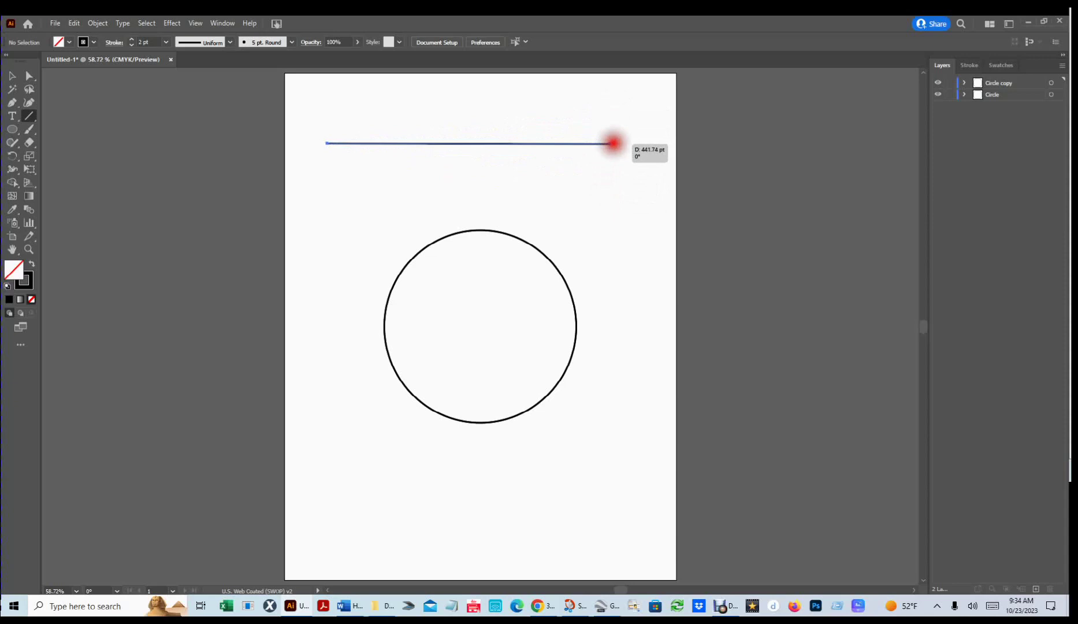
mouse_move(613, 143)
left_mouse_down()
mouse_move(616, 166)
mouse_move(511, 140)
mouse_move(426, 135)
mouse_move(539, 103)
mouse_move(569, 145)
mouse_move(602, 154)
mouse_move(561, 147)
mouse_move(619, 154)
left_mouse_up()
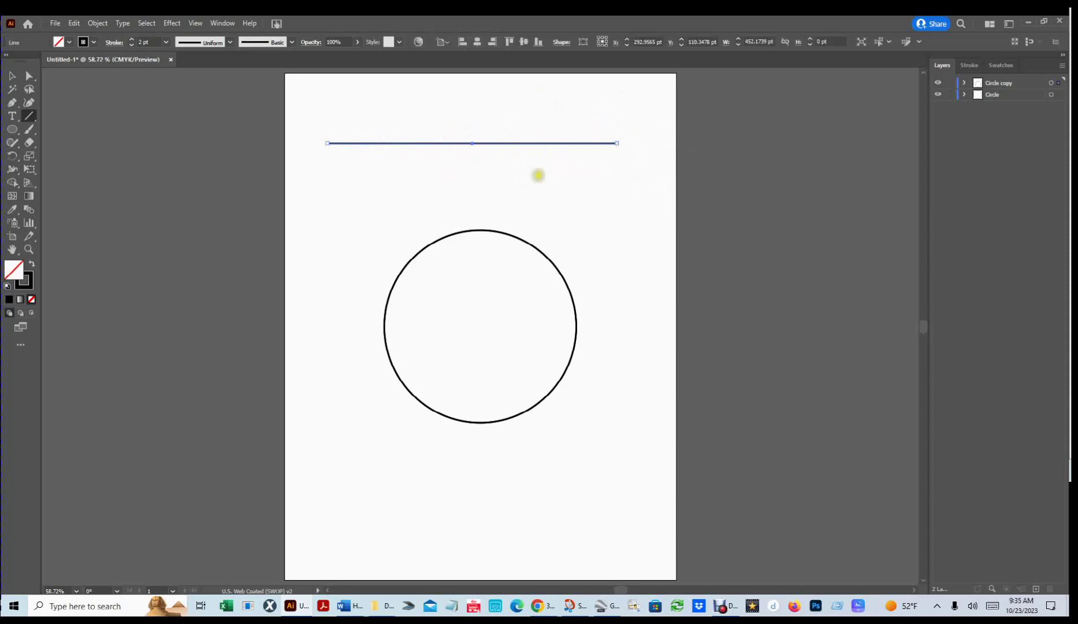
- Resize the horizontal line to 400 pt wide, then delete it
left_click(10, 76)
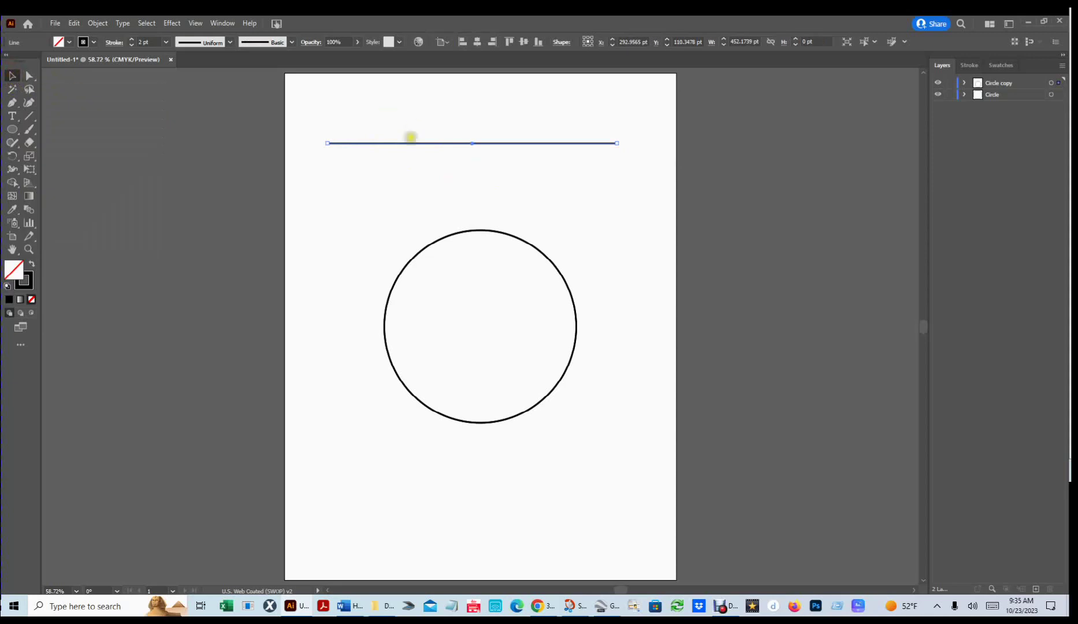
left_click(465, 143)
left_click(465, 142)
double_click(746, 41)
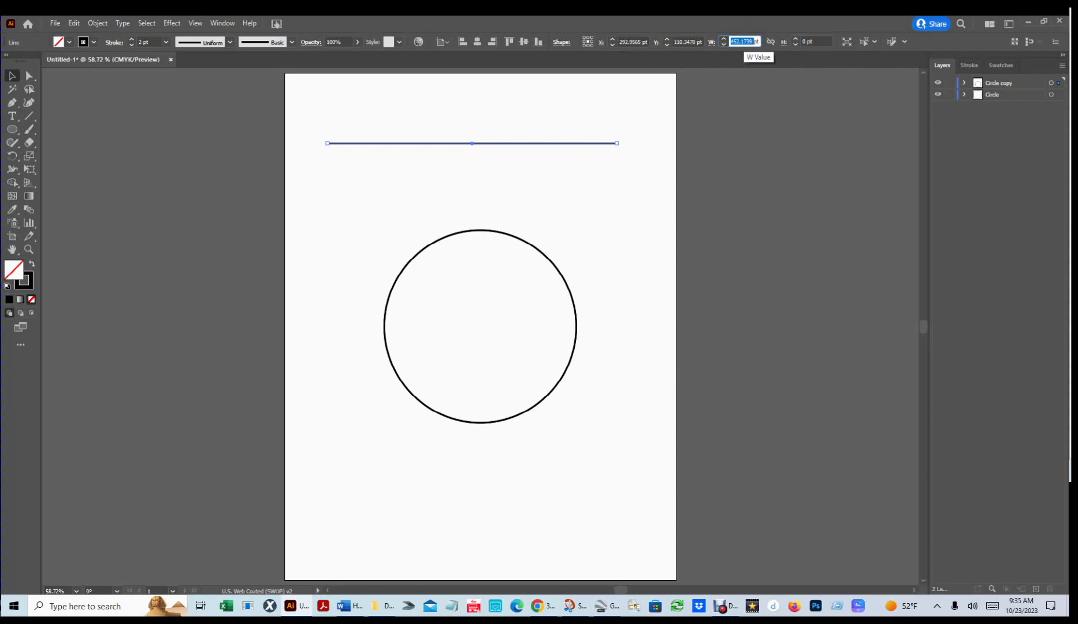
type("400")
key("Return")
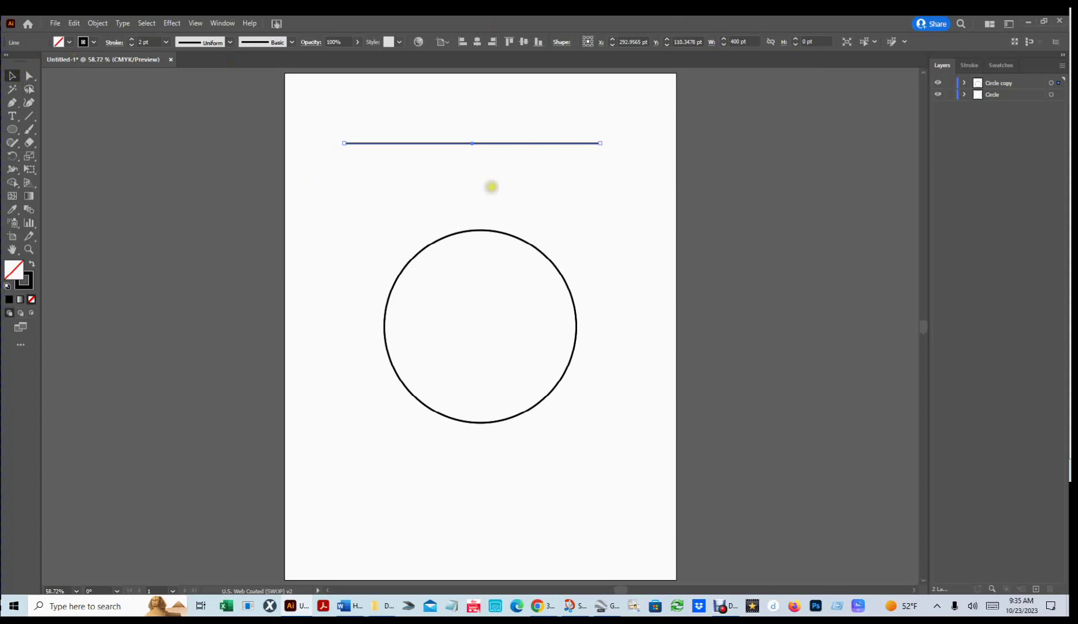
left_click(488, 143)
key("Delete")
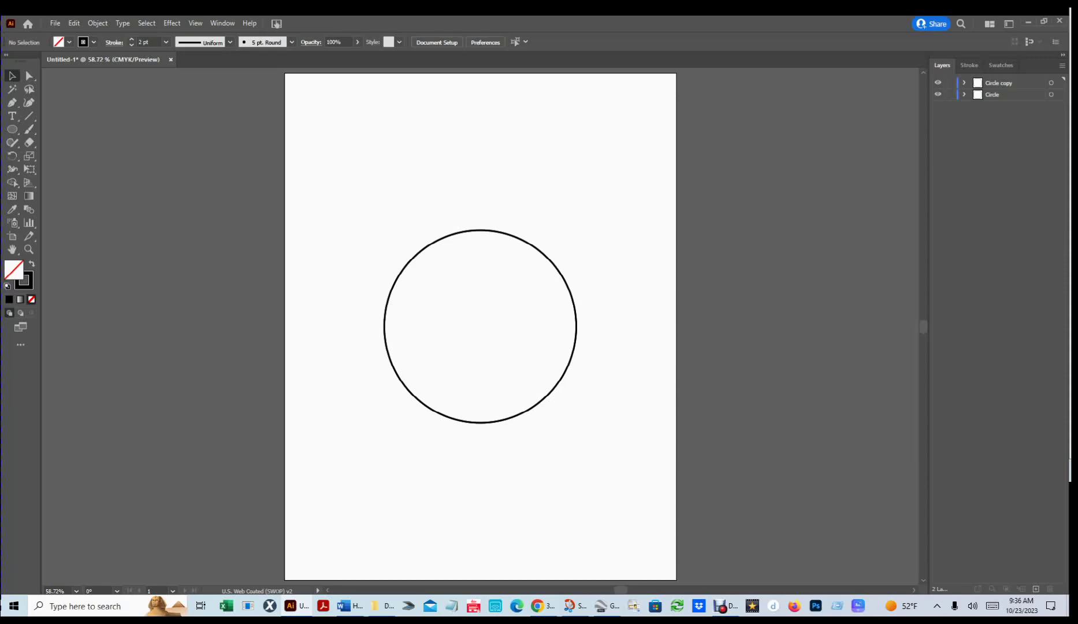
- Restore the deleted 400 pt line and move it up until it rests tangent to the circle's top
key("ctrl+z")
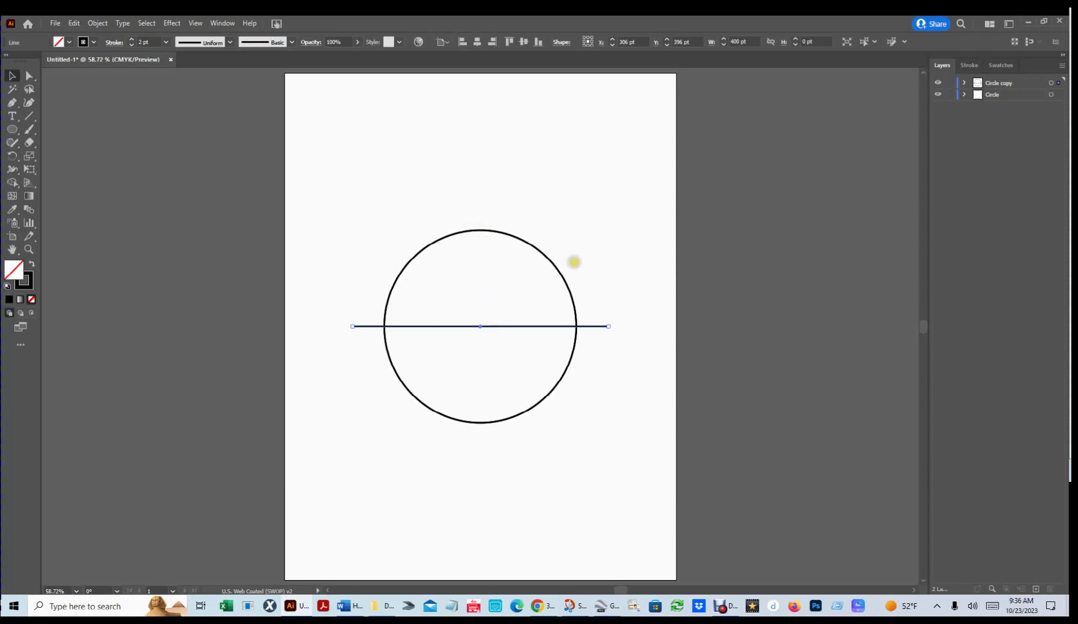
left_click(495, 327)
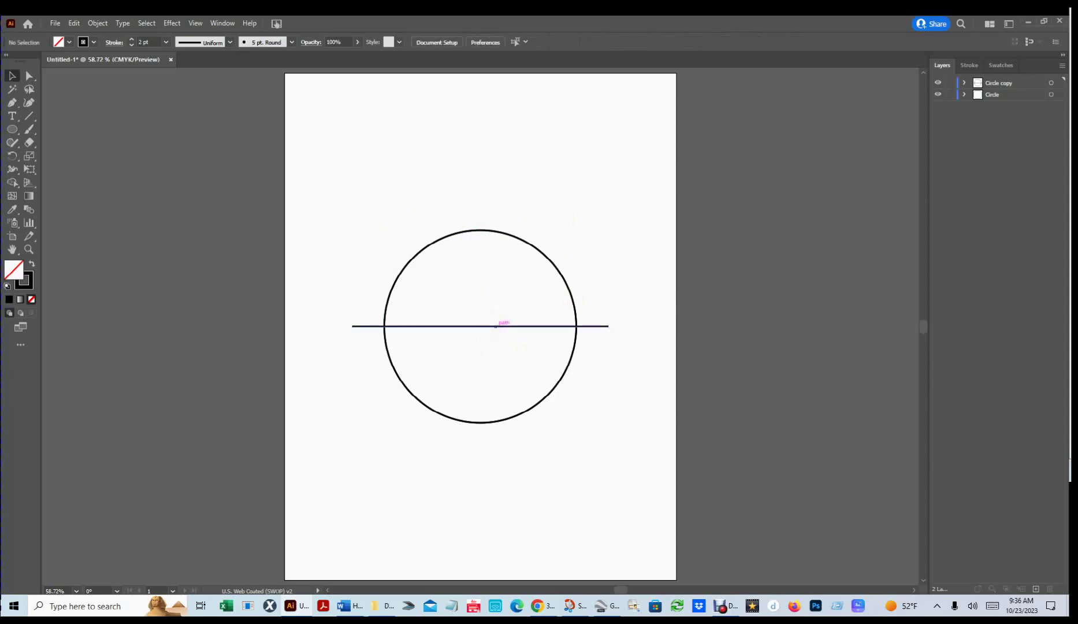
left_click(498, 326)
left_click_drag(498, 324, 492, 229)
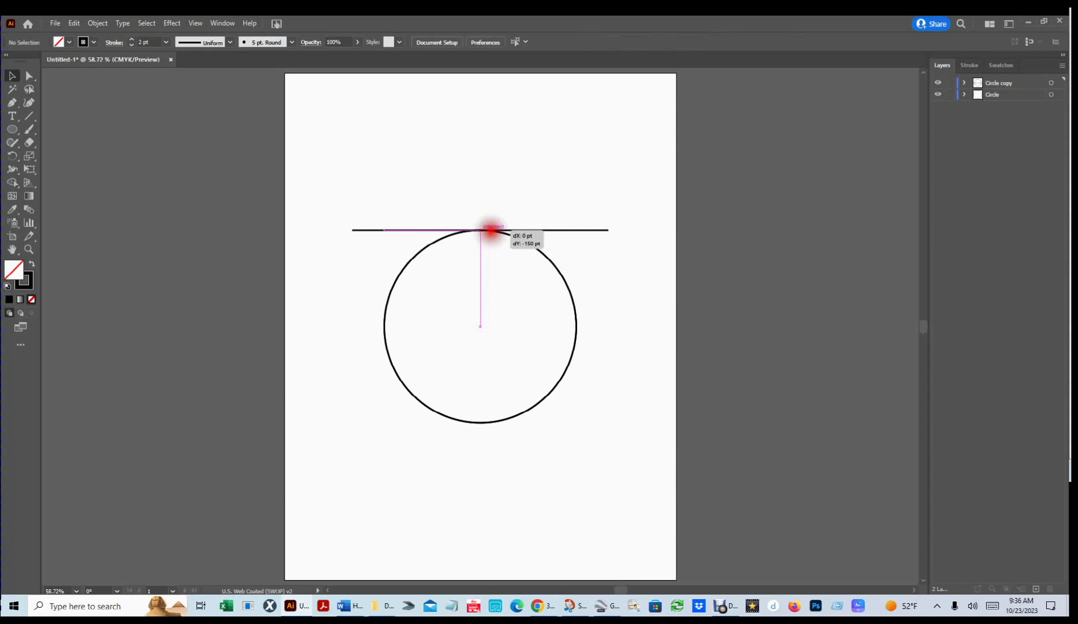
left_click_drag(490, 230, 490, 230)
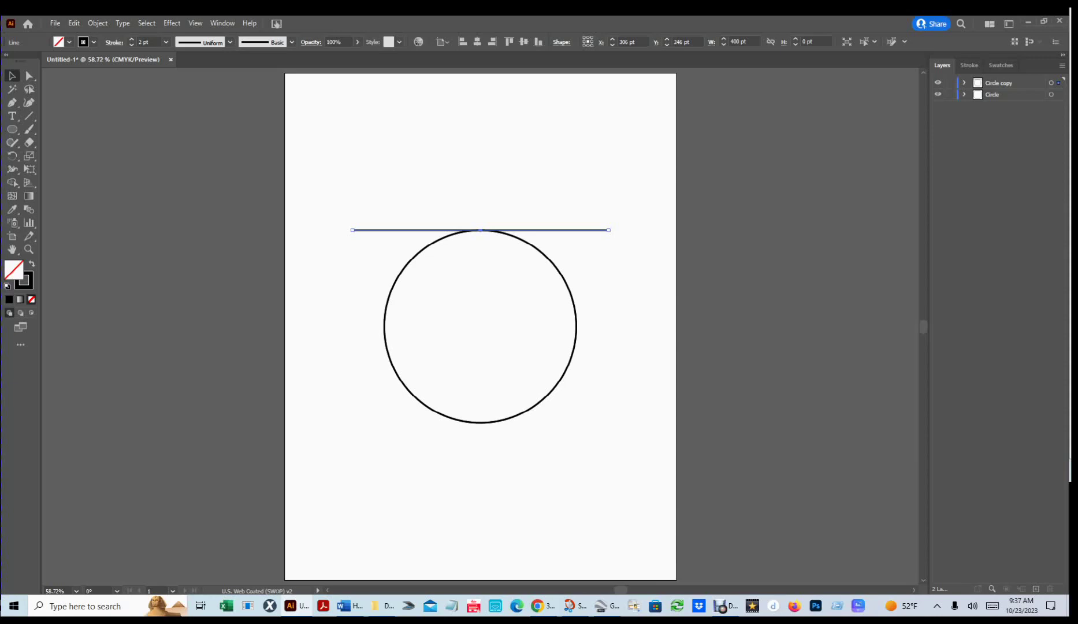
right_click(445, 440)
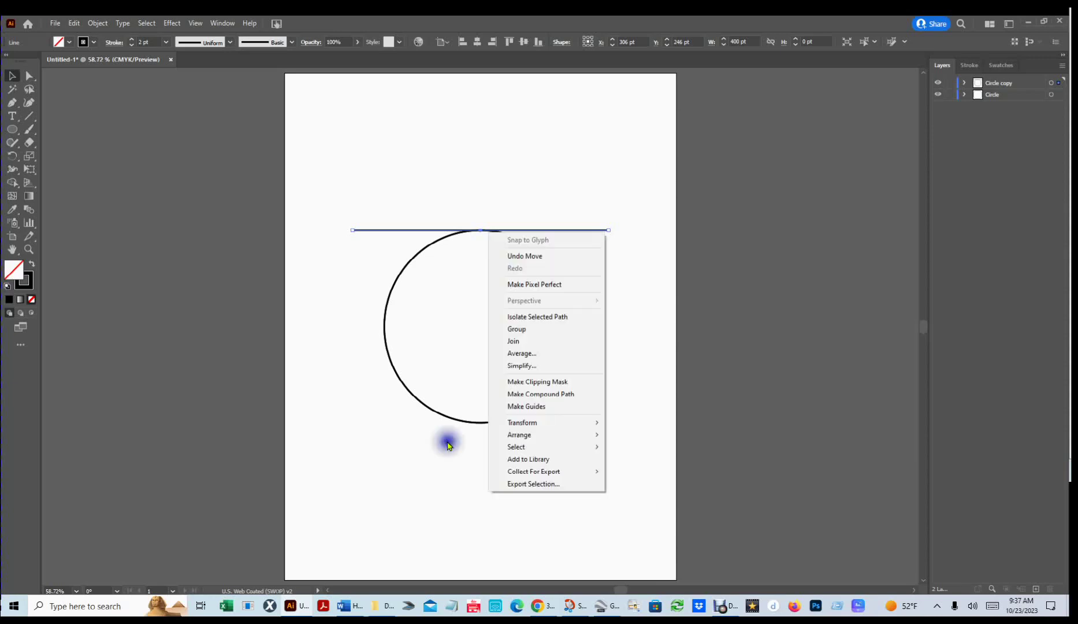
left_click(466, 480)
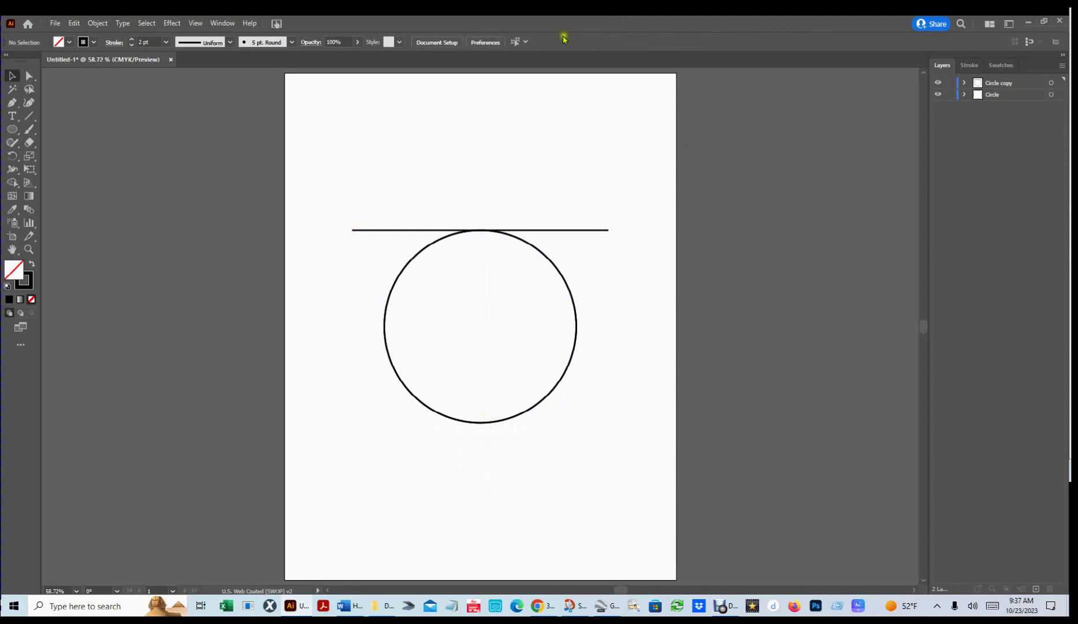
left_click(517, 118)
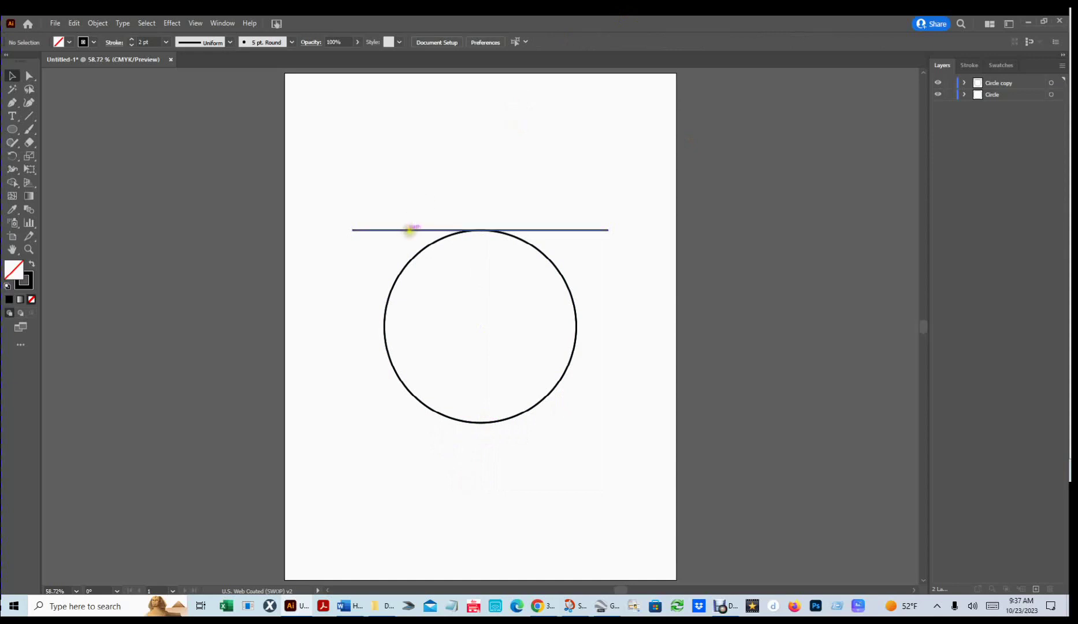
left_click(410, 230)
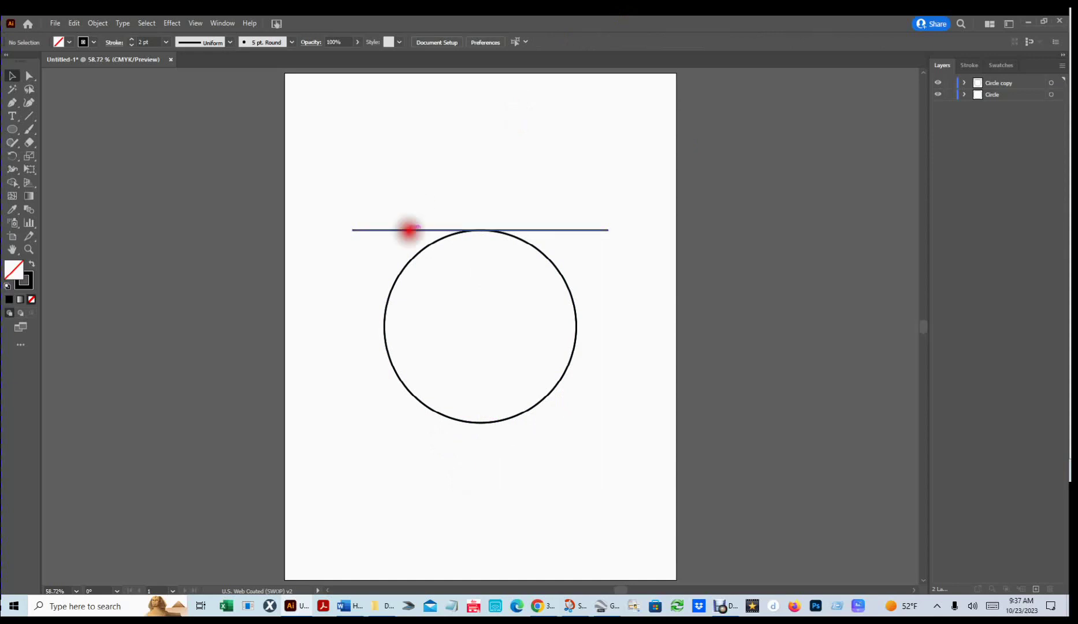
- Alt-drag a copy of the top line down to the circle's bottom and select both lines
left_click_drag(409, 229, 413, 422)
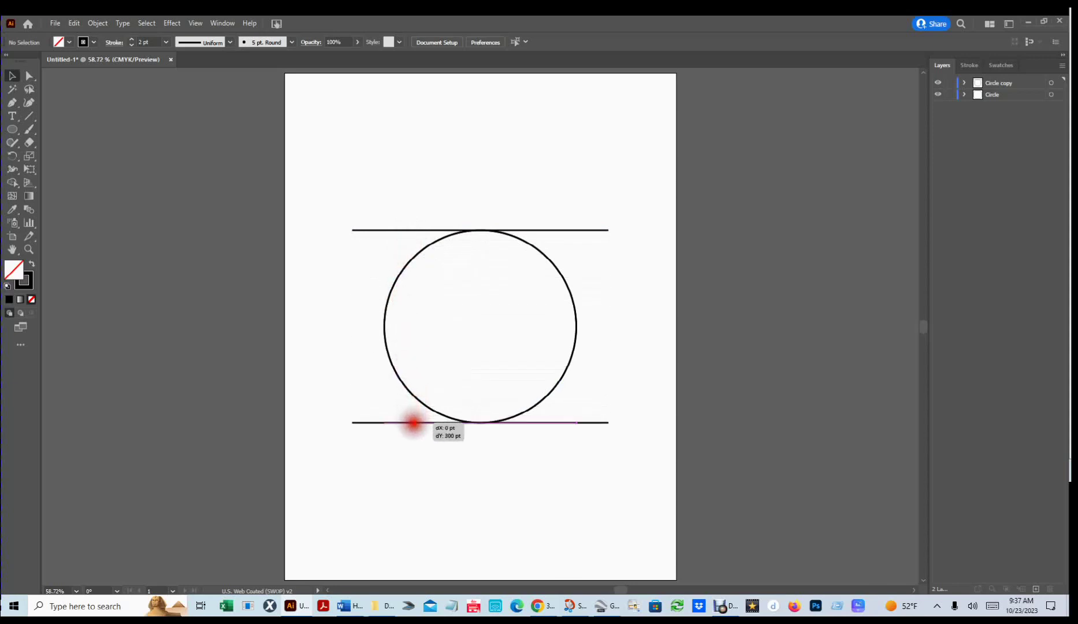
left_click_drag(414, 422, 414, 423)
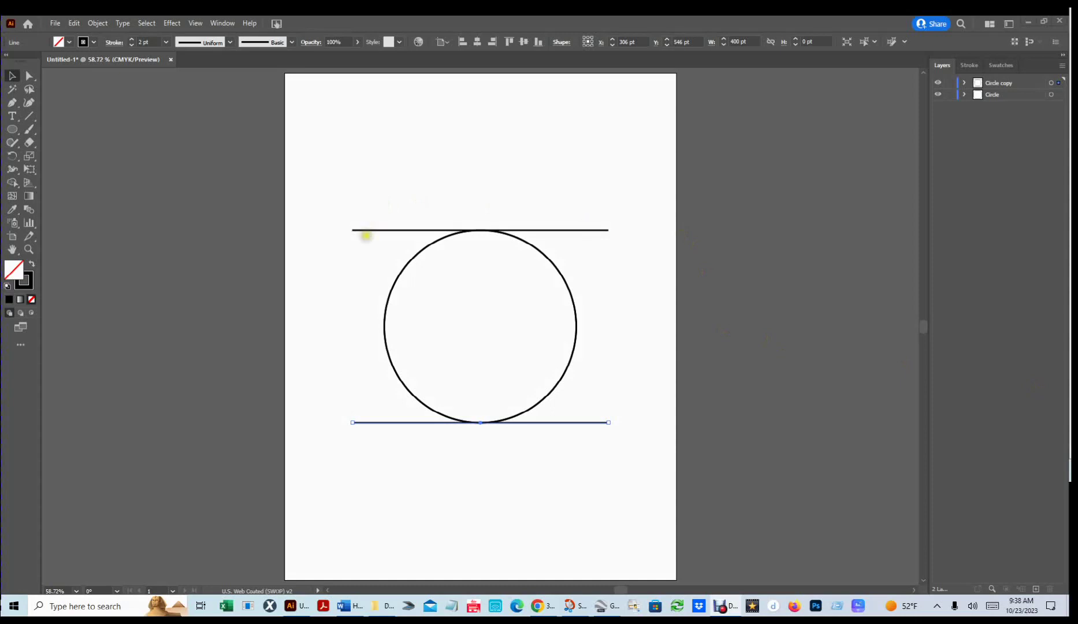
left_click(384, 228)
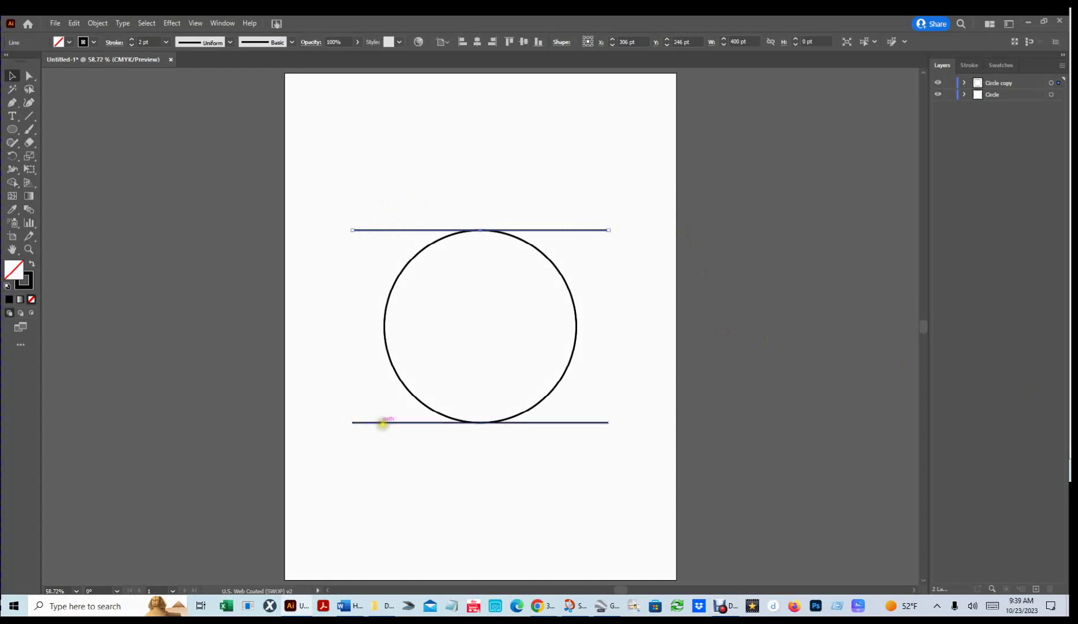
left_click(380, 423, "shift")
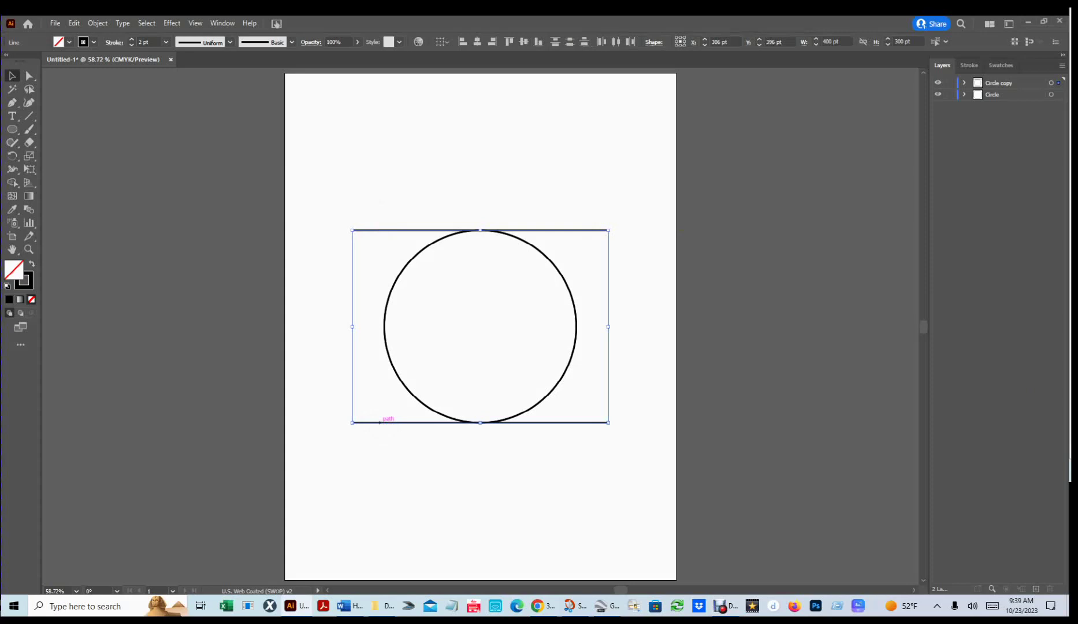
- Set Blend Options to Specified Steps with 9 steps, oriented to the page
left_click(104, 22)
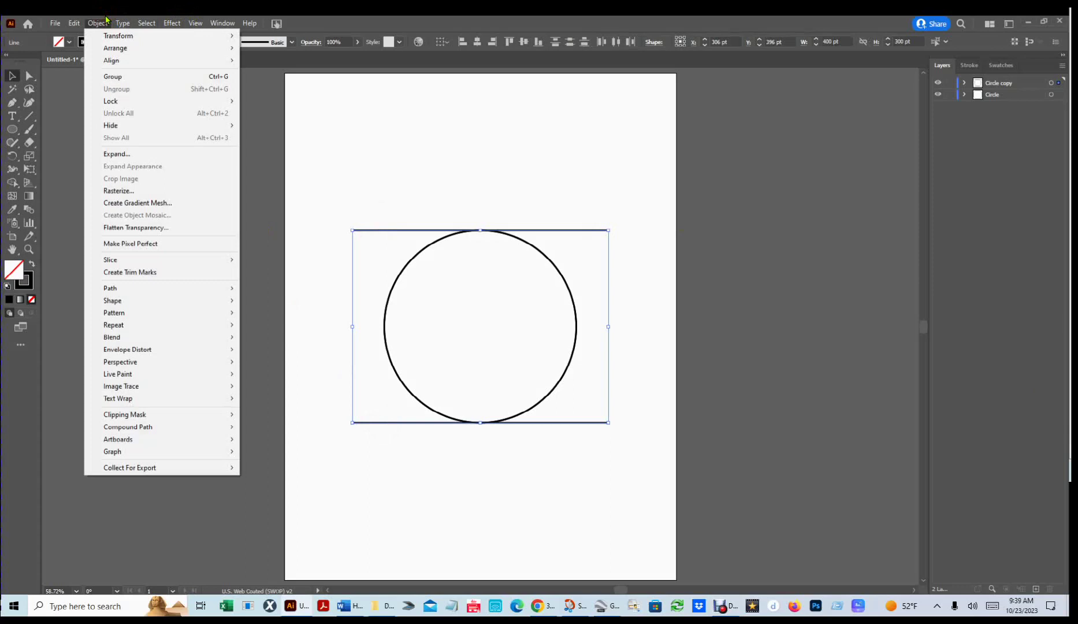
mouse_move(129, 340)
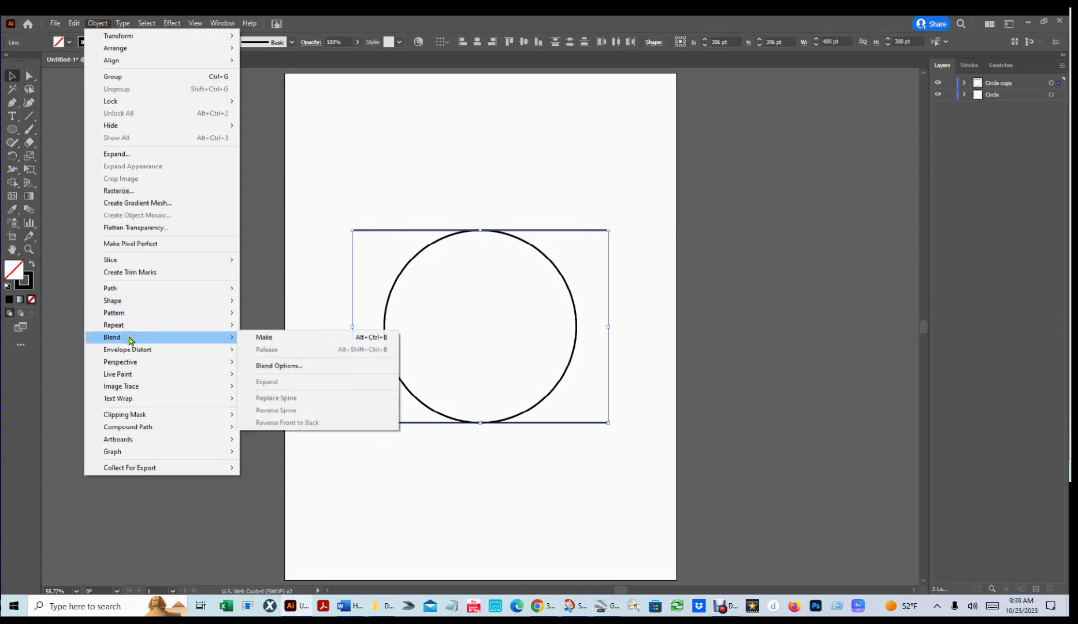
left_click(297, 367)
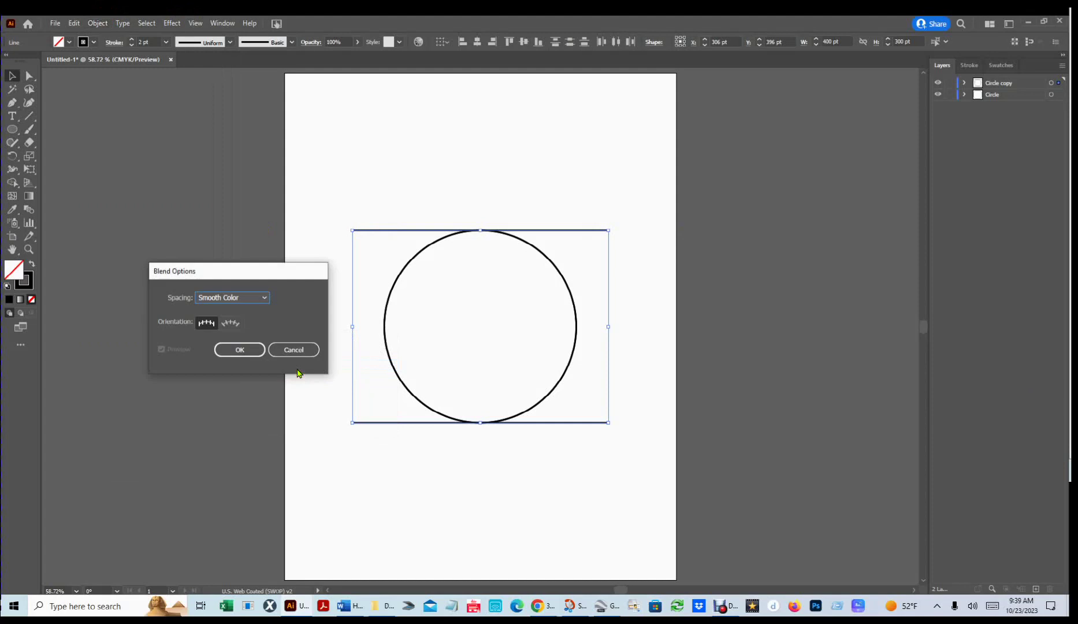
left_click(260, 297)
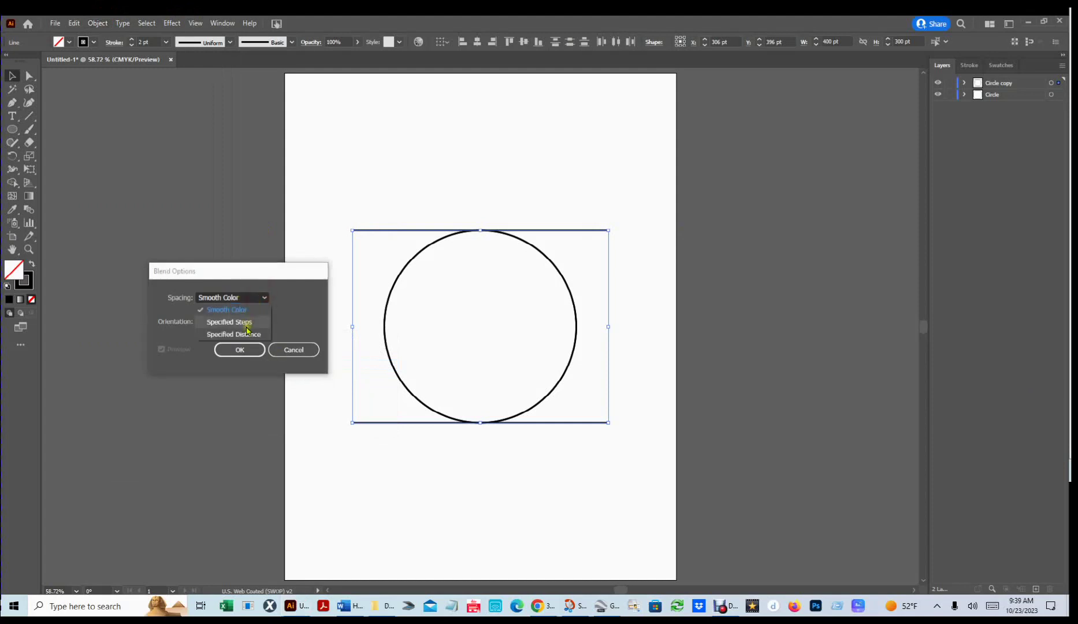
left_click(241, 324)
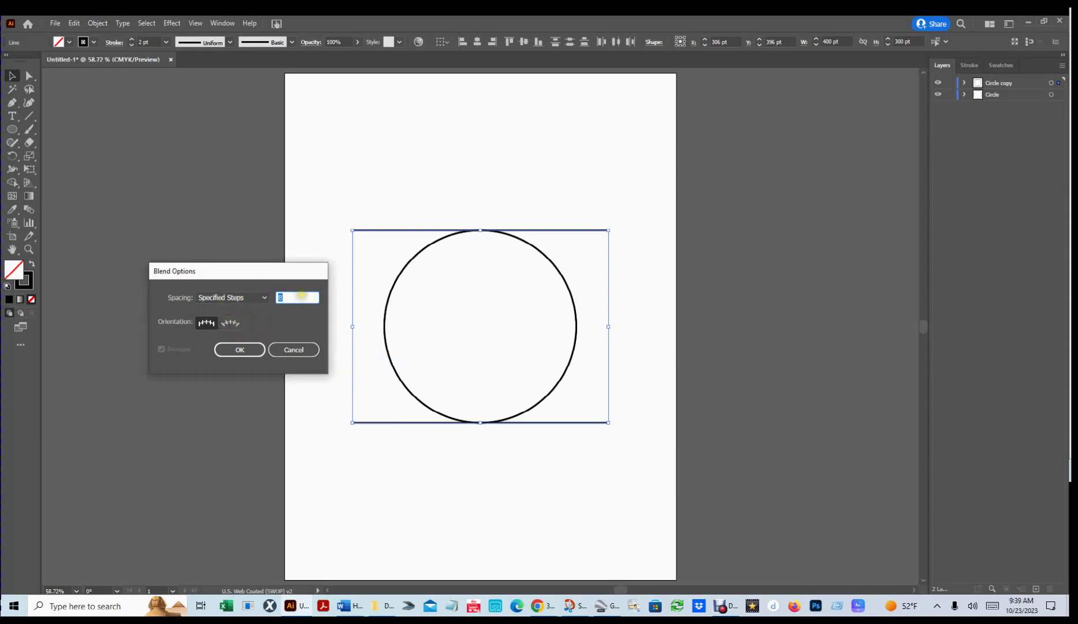
left_click(212, 277)
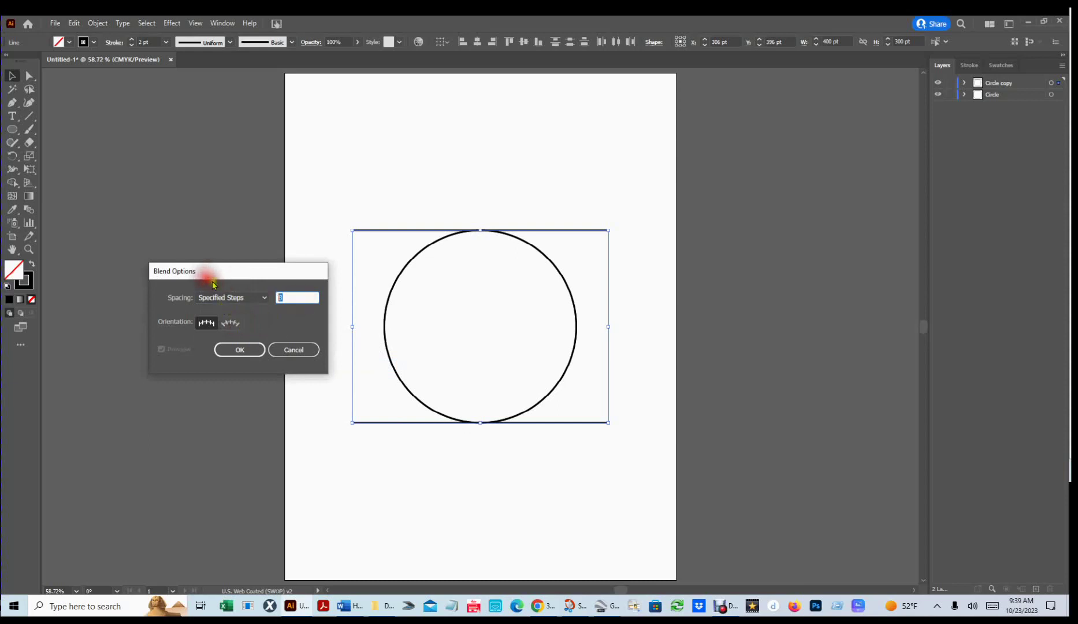
type("9")
left_click(205, 322)
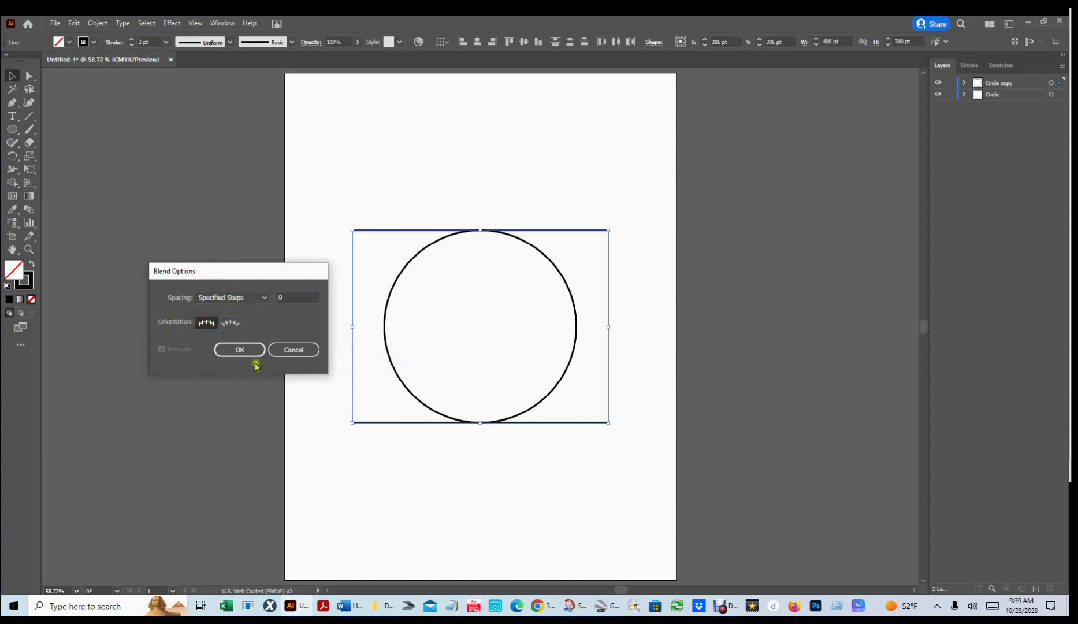
left_click(240, 351)
left_click(241, 352)
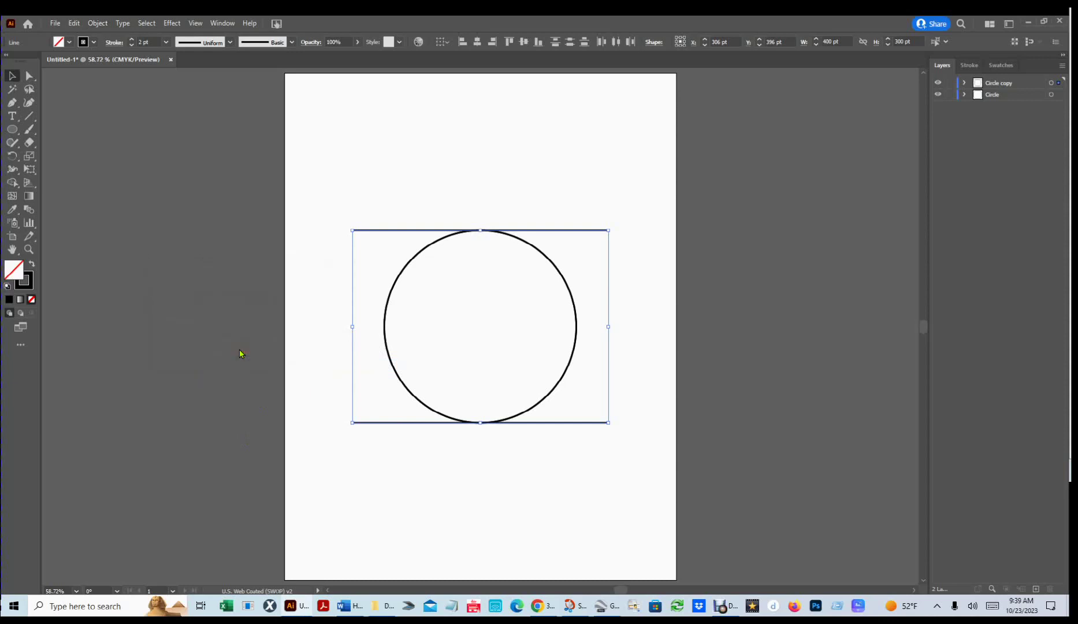
- Blend the top and bottom lines into eleven evenly spaced horizontal lines across the circle
left_click(102, 23)
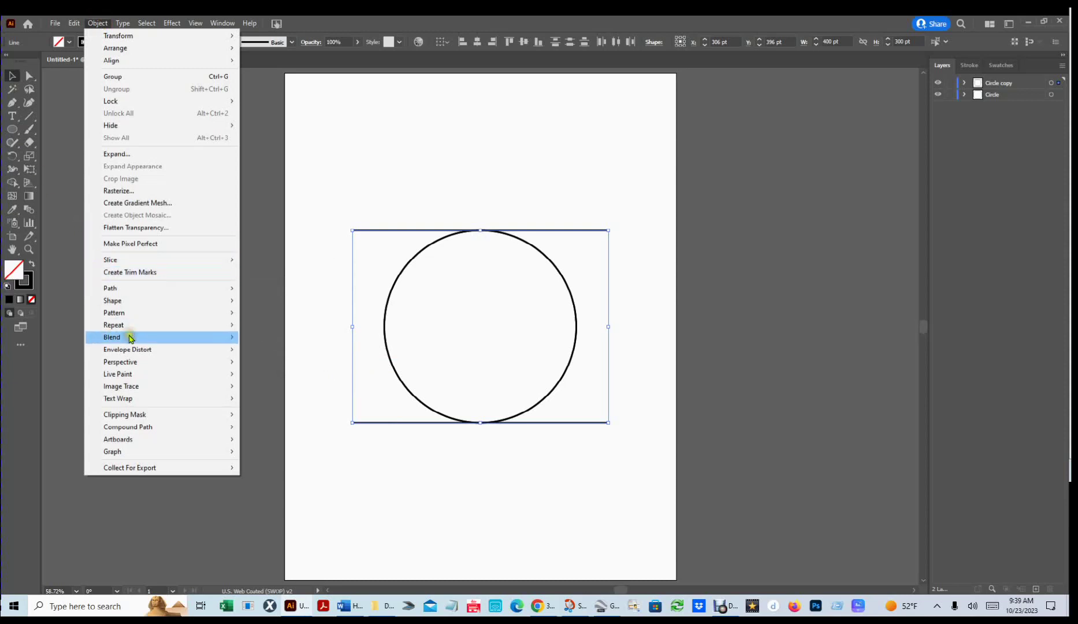
mouse_move(130, 338)
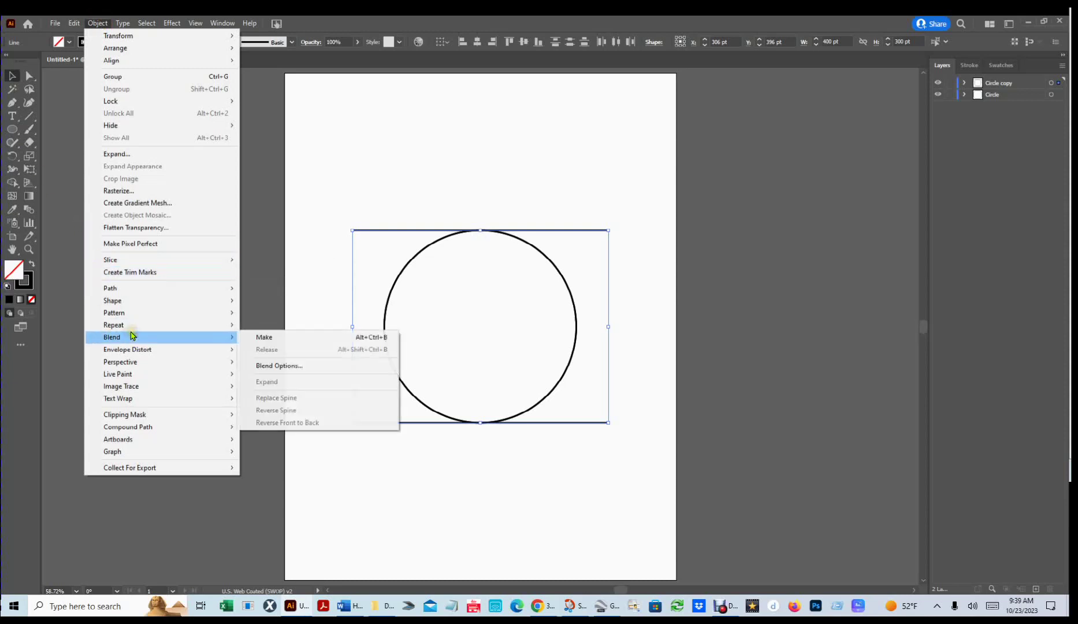
left_click(274, 341)
left_click(509, 159)
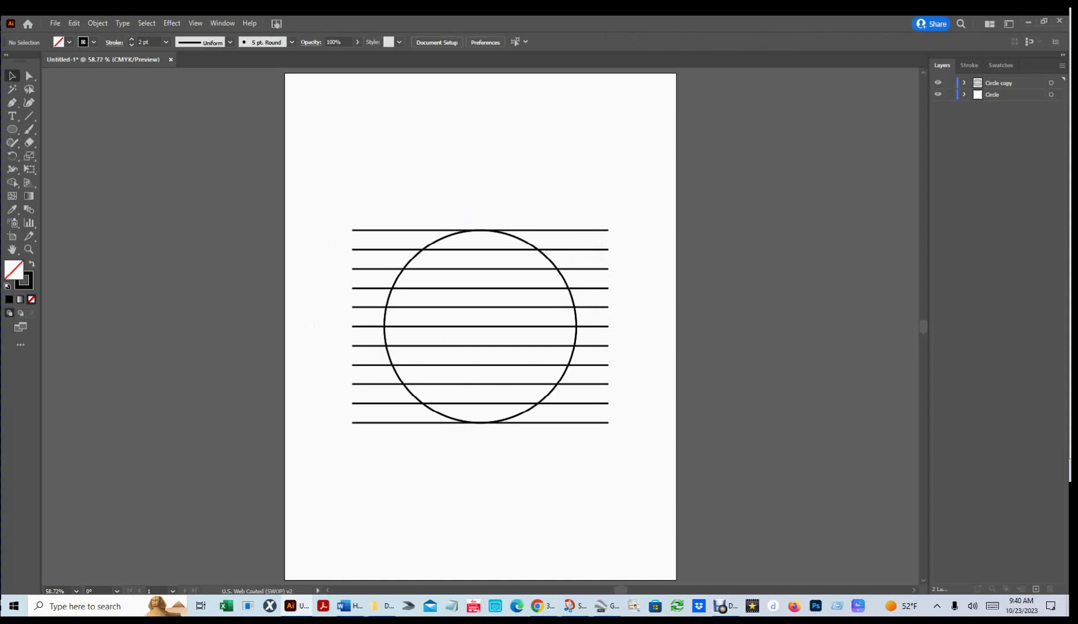
left_click(589, 249)
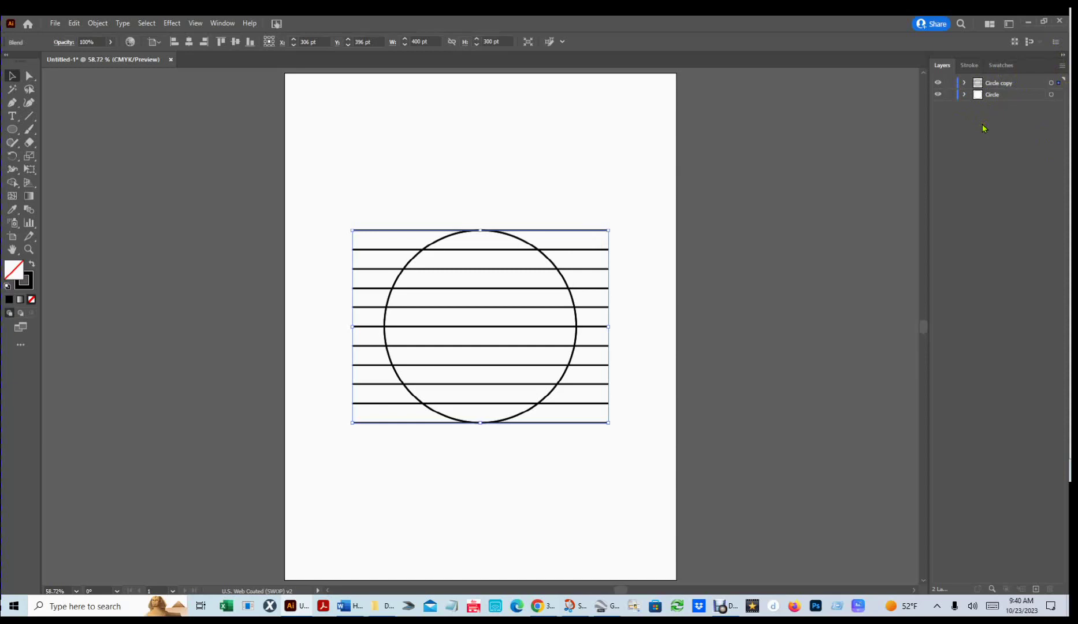
- Create a new layer named 'Horizontal Lines' from the Layers panel menu
left_click(1066, 65)
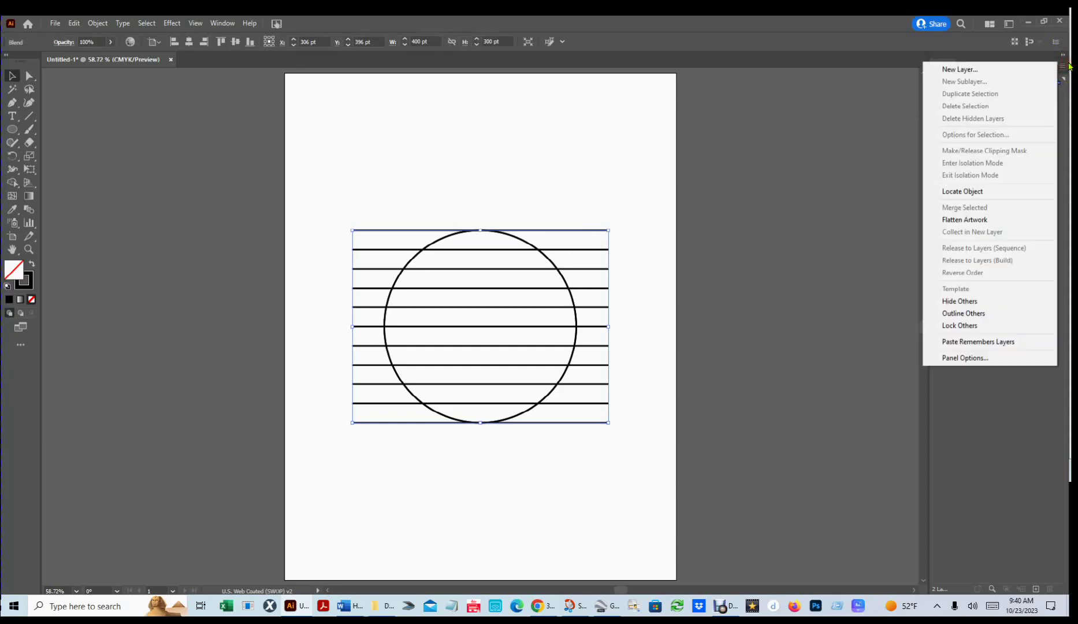
left_click(990, 69)
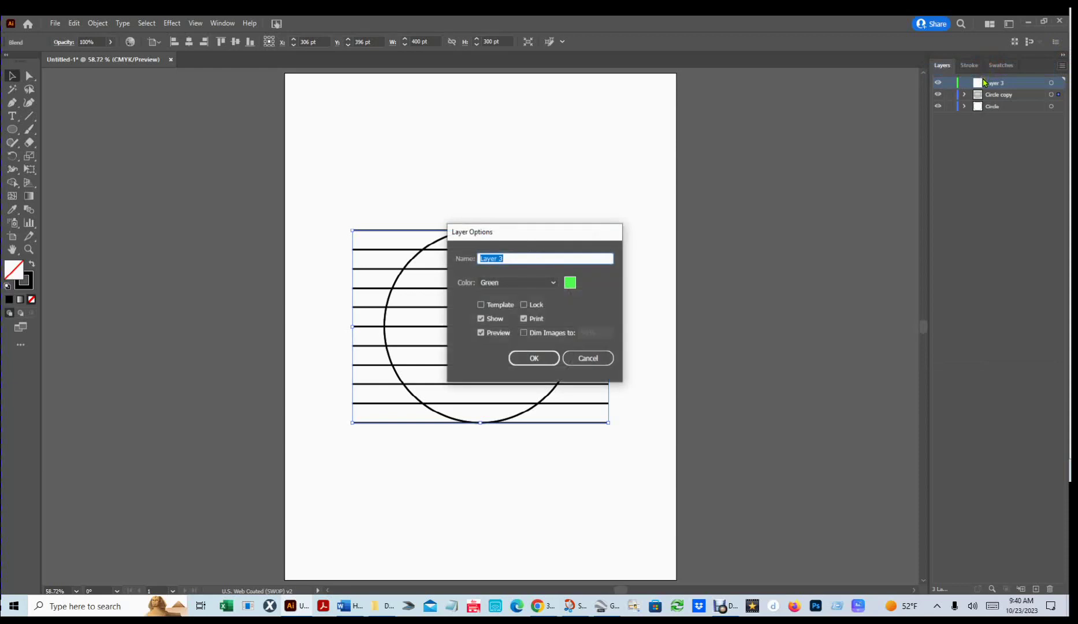
type("Horizontal Lines")
left_click(532, 359)
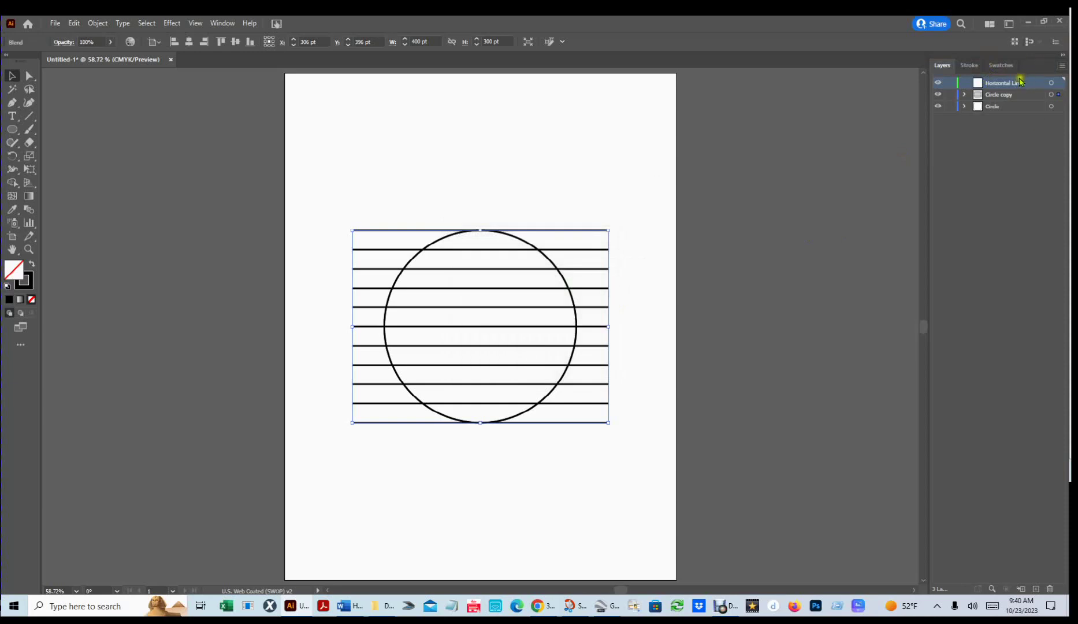
- Move the line blend onto the Horizontal Lines layer and hide that layer
left_click(442, 157)
left_click(583, 270)
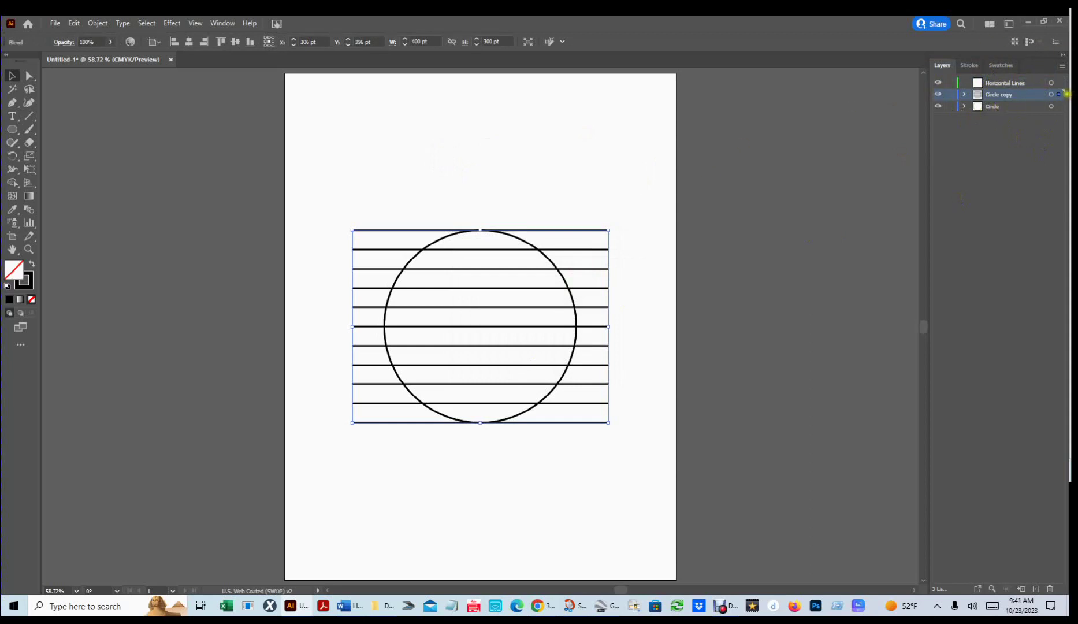
left_click(1061, 94)
left_click_drag(1062, 93, 1061, 82)
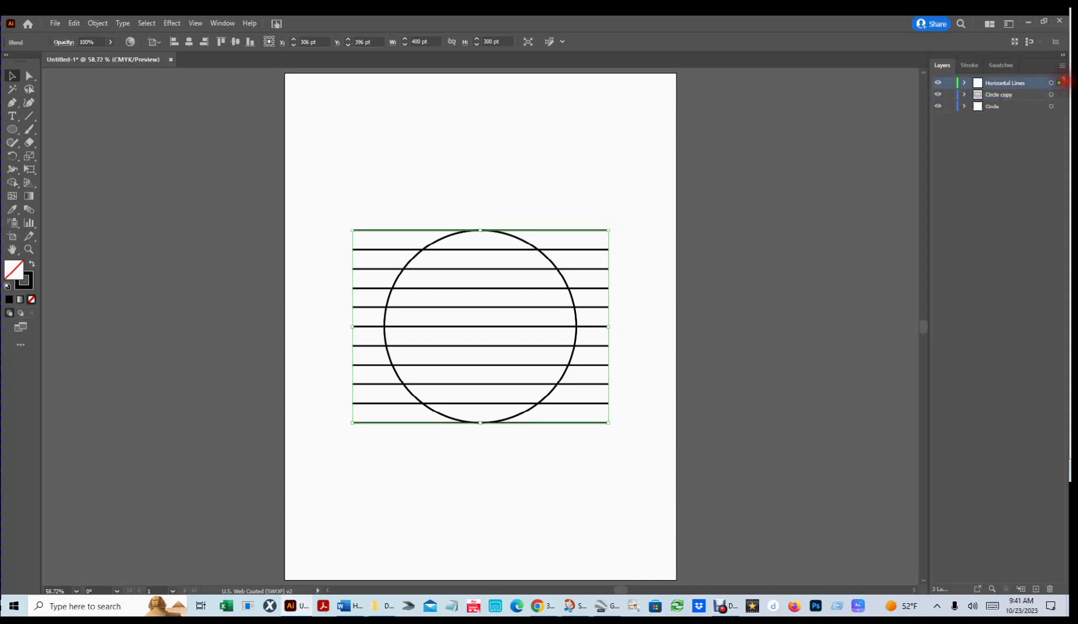
left_click(999, 184)
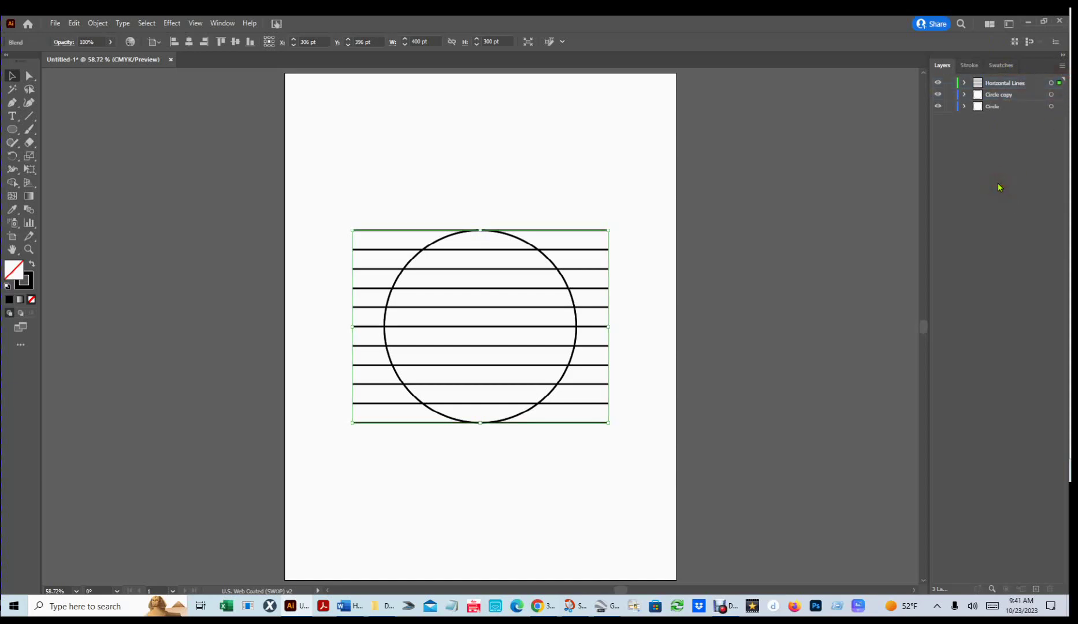
left_click(939, 83)
- Toggle the Horizontal Lines, Circle copy and Circle layers off and back on so all show
left_click(938, 83)
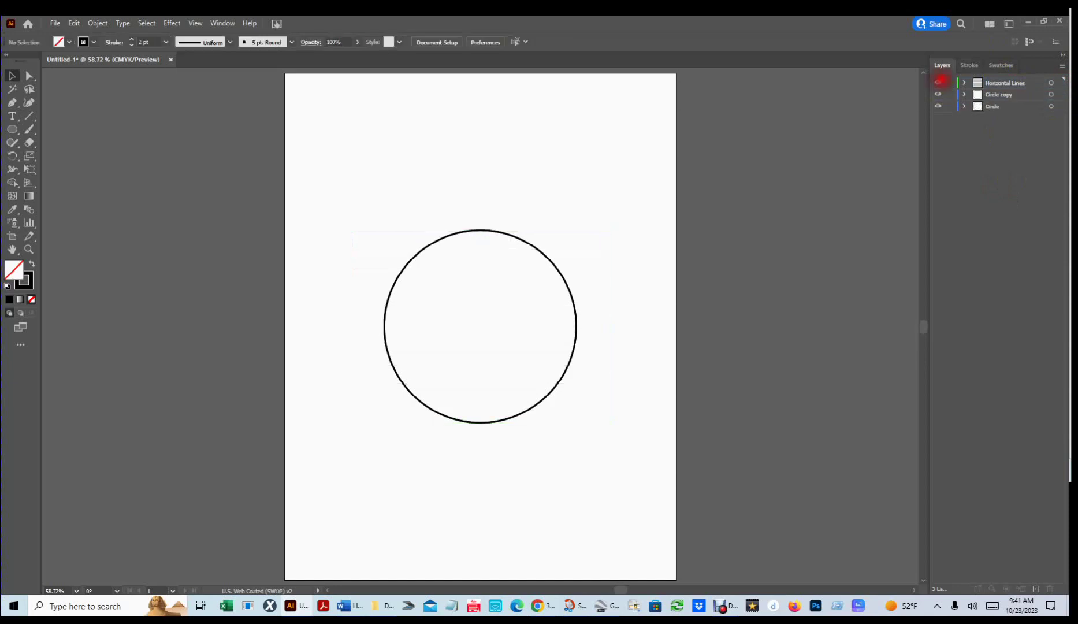
left_click(938, 83)
left_click(938, 95)
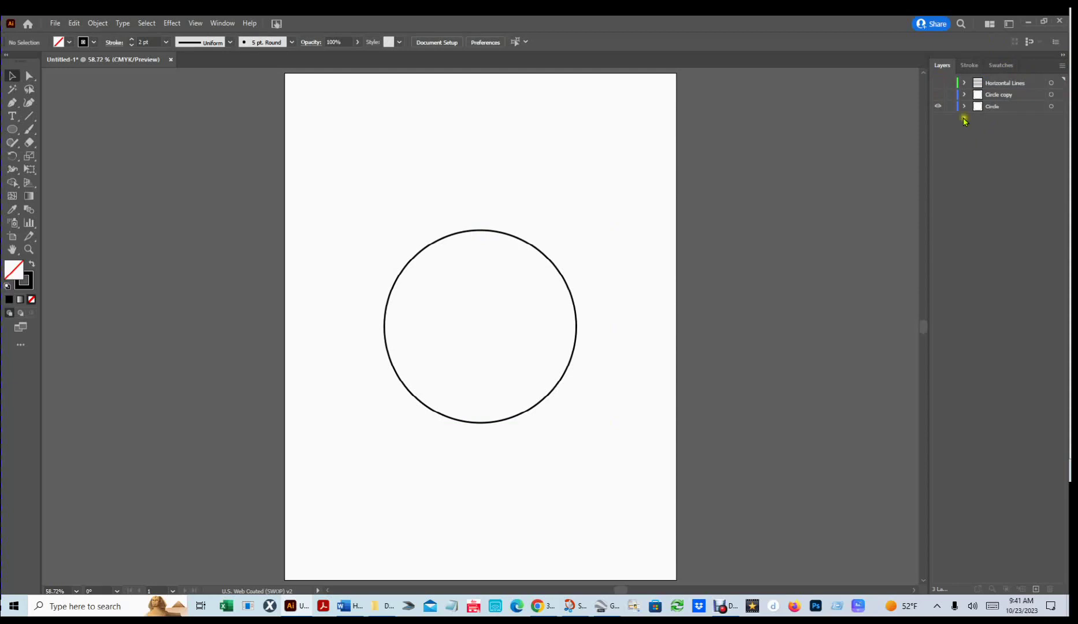
left_click(945, 106, "ctrl")
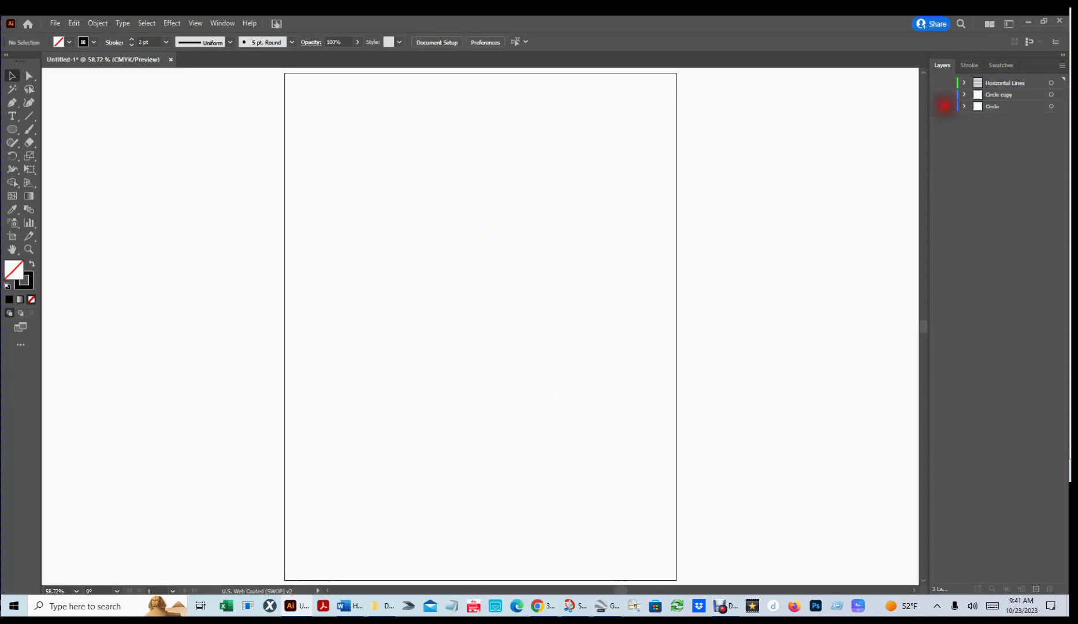
left_click(1003, 107)
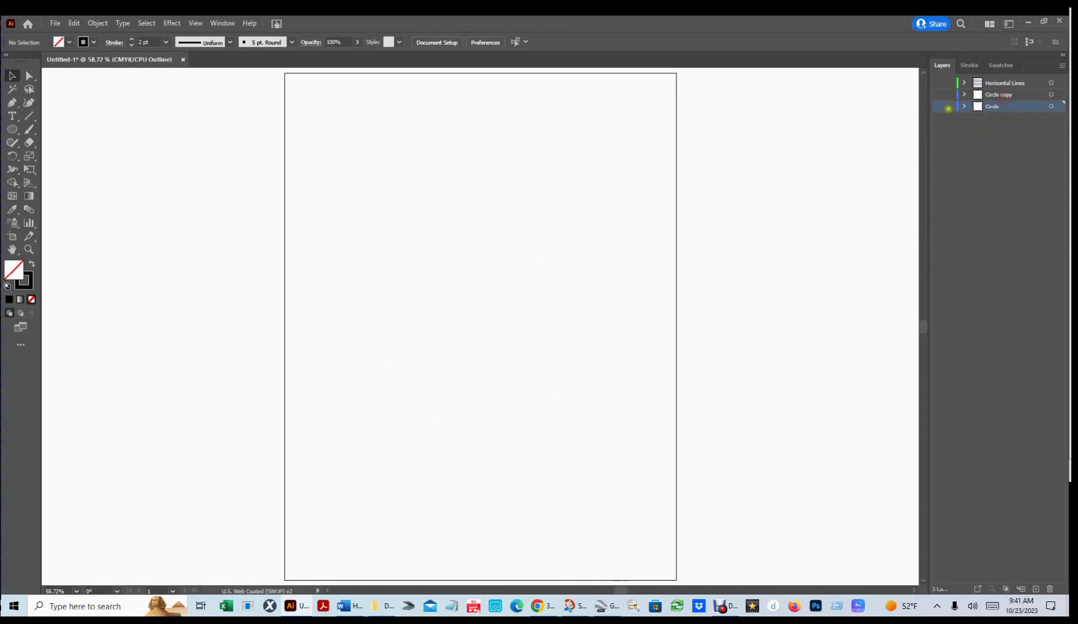
left_click(944, 94)
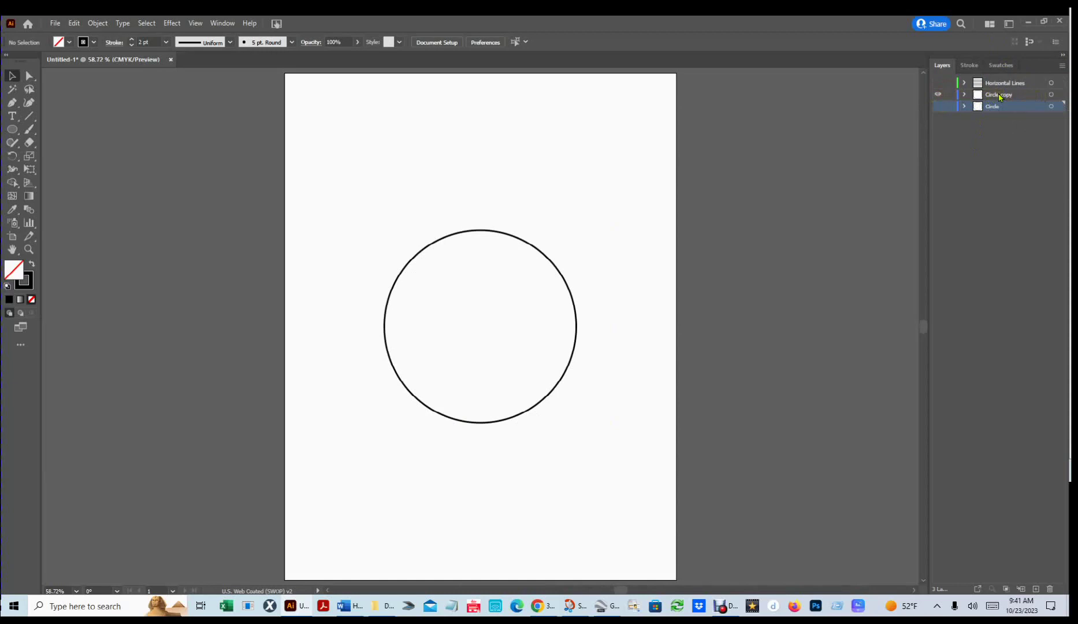
left_click(938, 106)
left_click(939, 82)
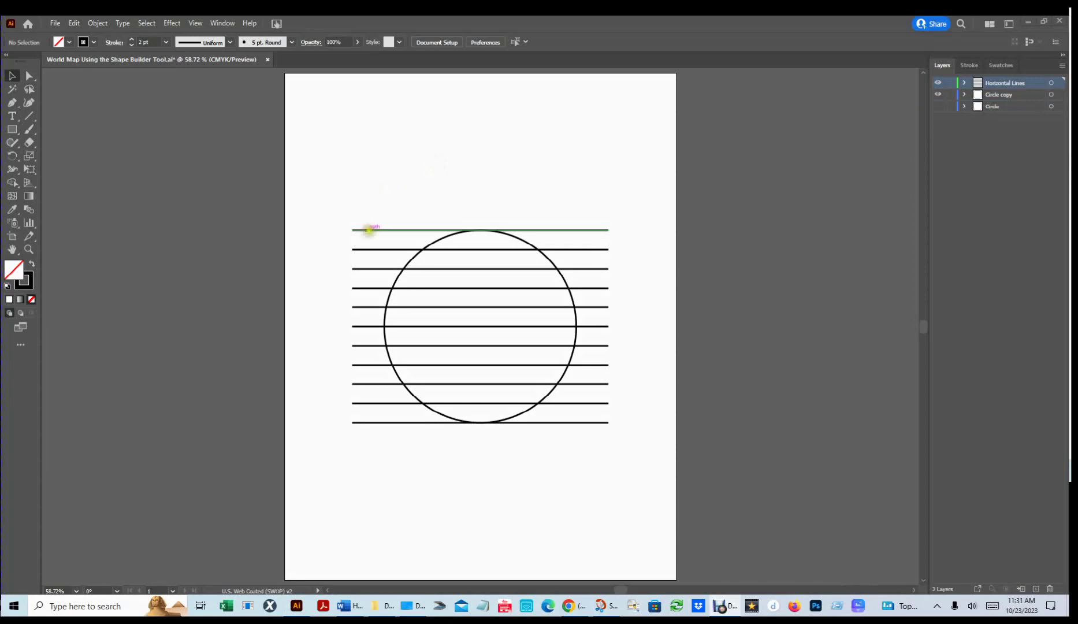
- Warp the eleven horizontal lines with a vertical Squeeze envelope at 50% bend
left_click(374, 227)
left_click_drag(335, 192, 373, 458)
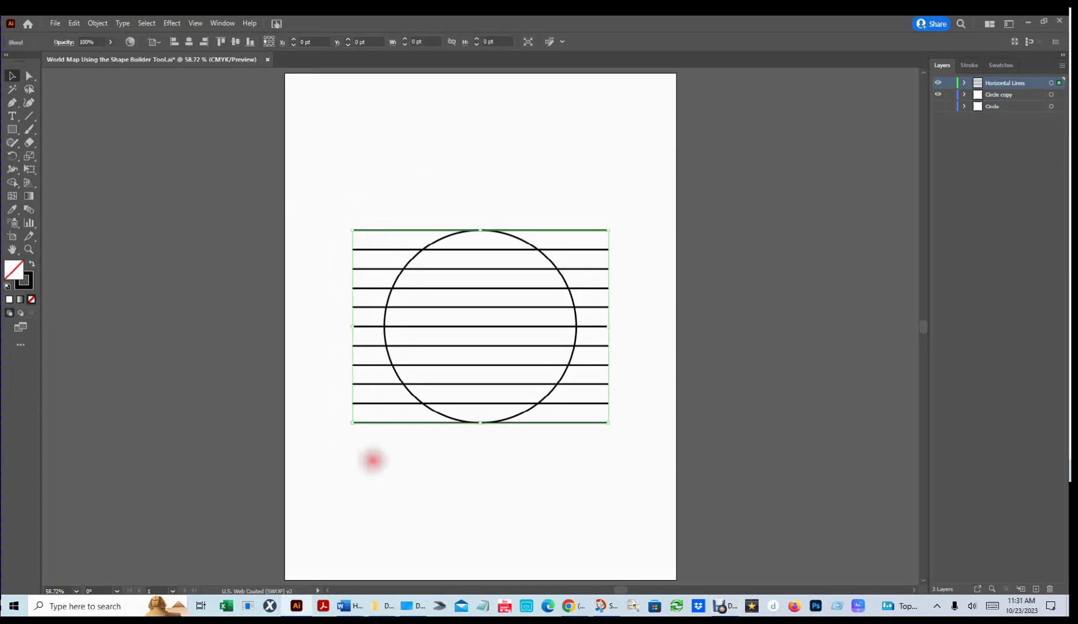
left_click(97, 22)
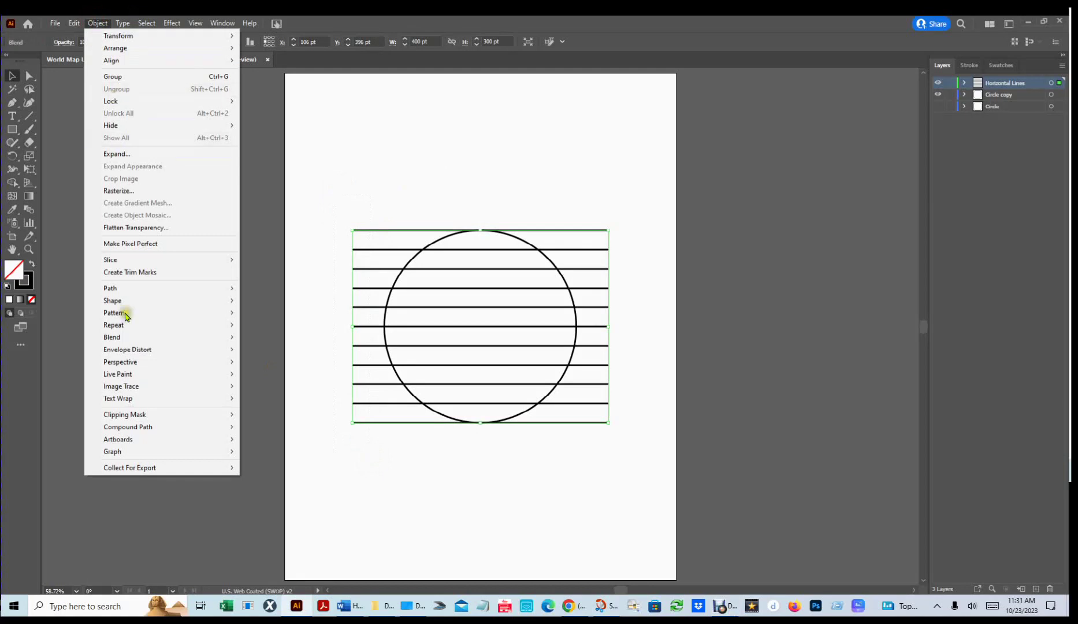
mouse_move(134, 352)
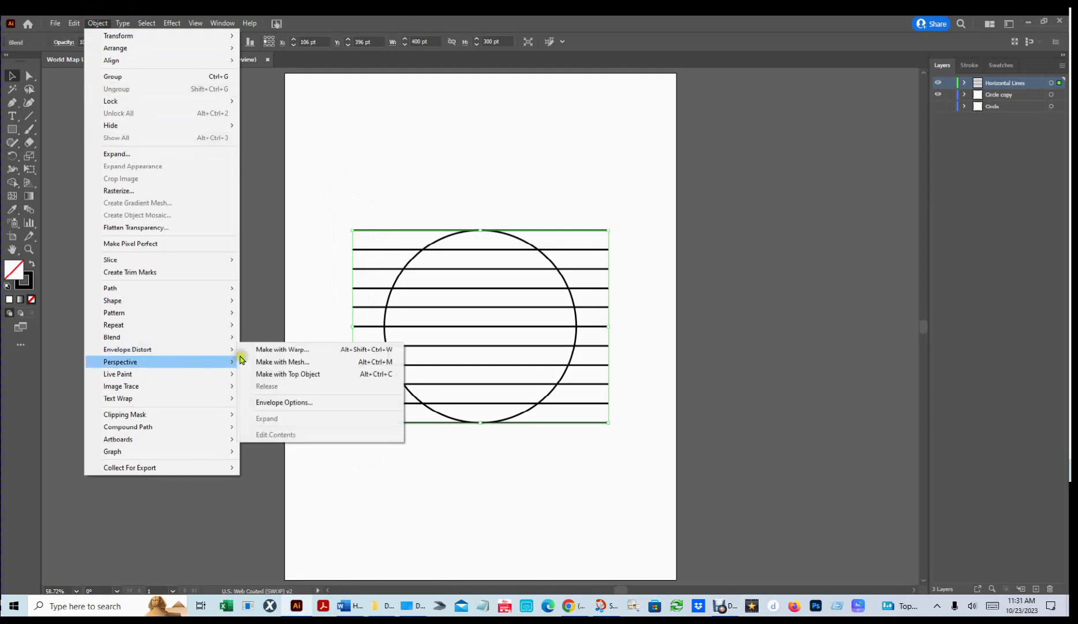
left_click(278, 352)
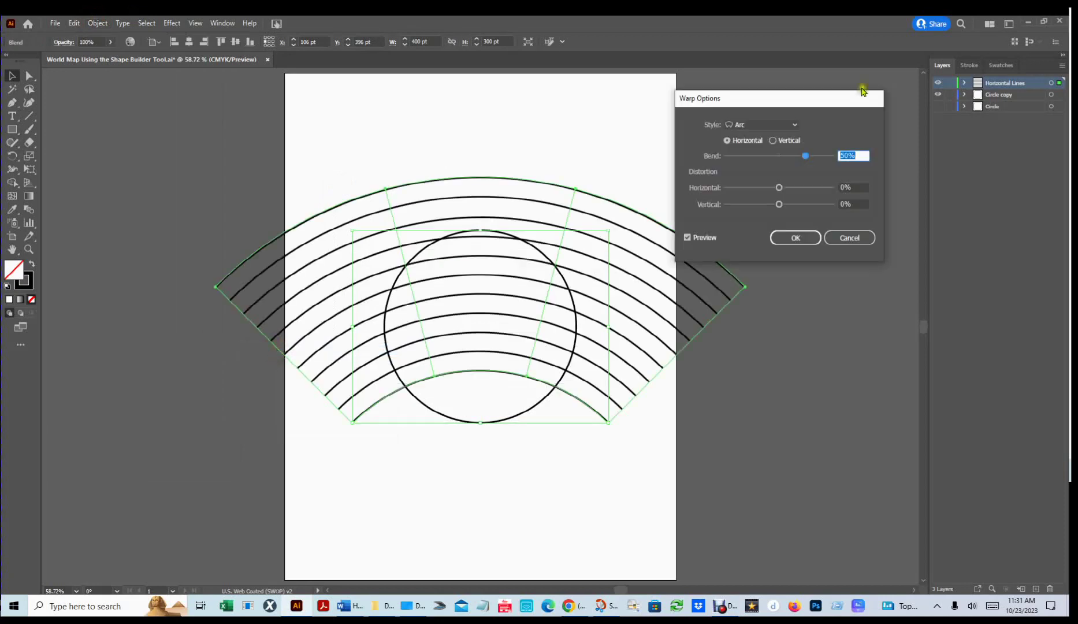
left_click(800, 124)
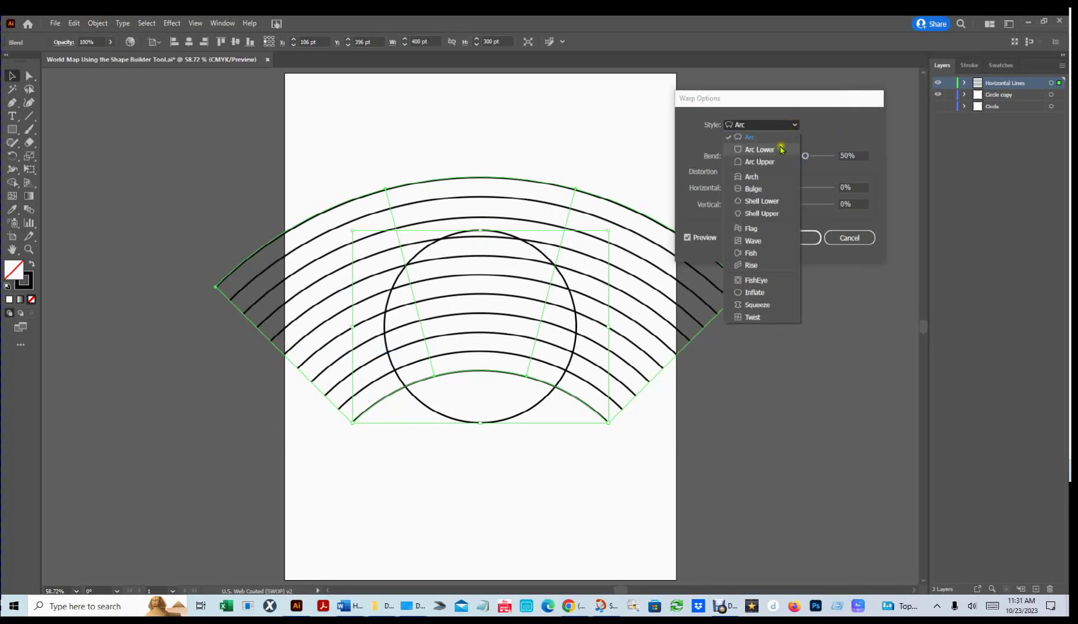
left_click(779, 306)
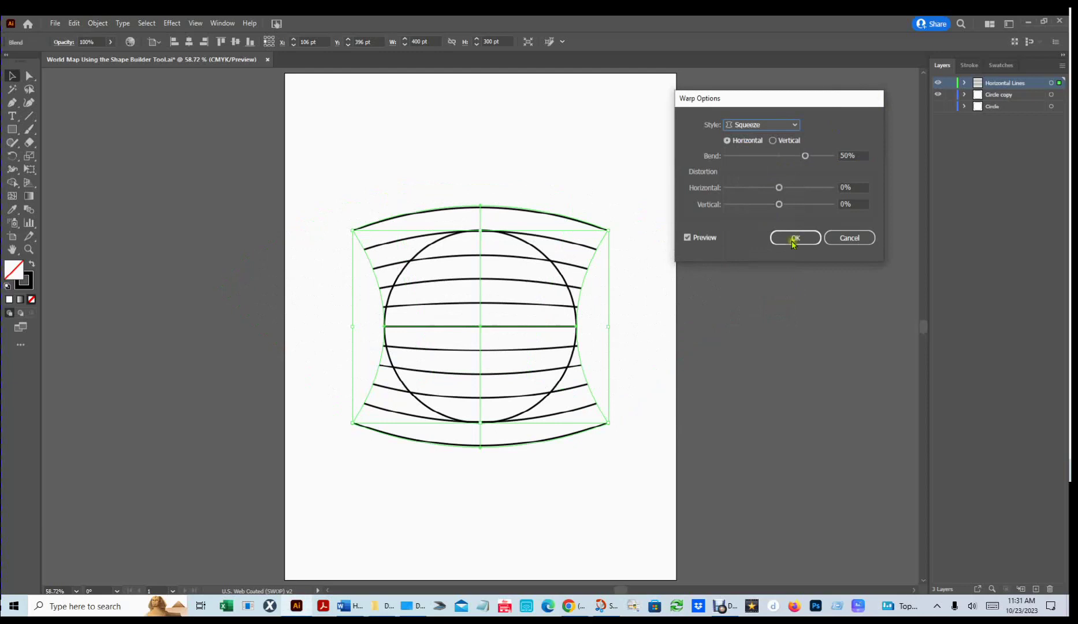
left_click(774, 140)
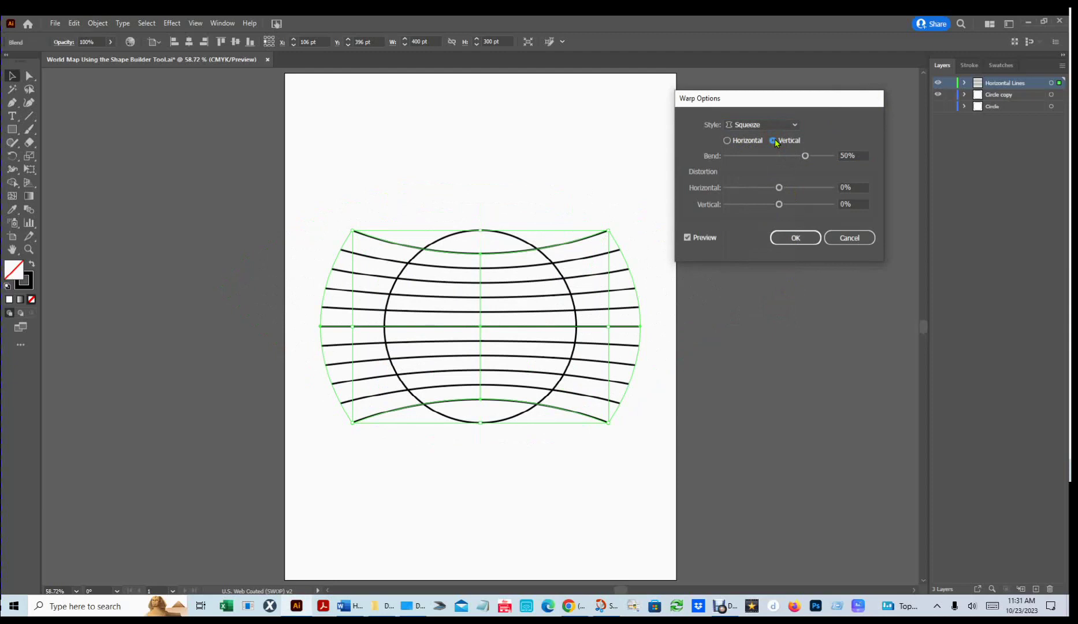
left_click(841, 156)
left_click(787, 238)
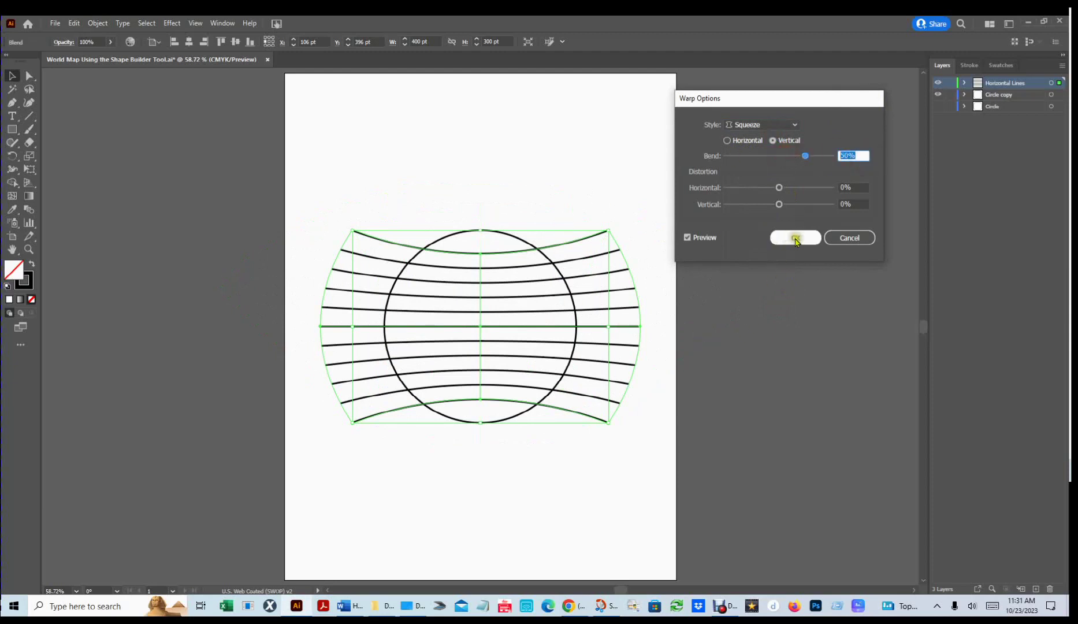
left_click(795, 239)
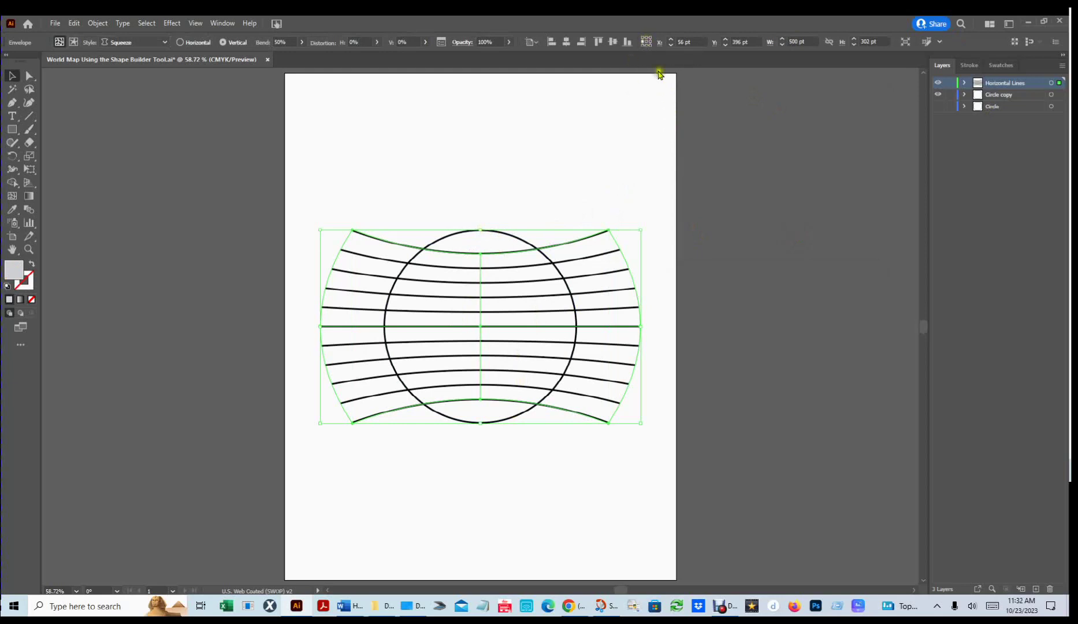
- Resize the warped lines from the centre reference point to W 315 pt and H 400 pt
left_click(648, 41)
left_click(809, 42)
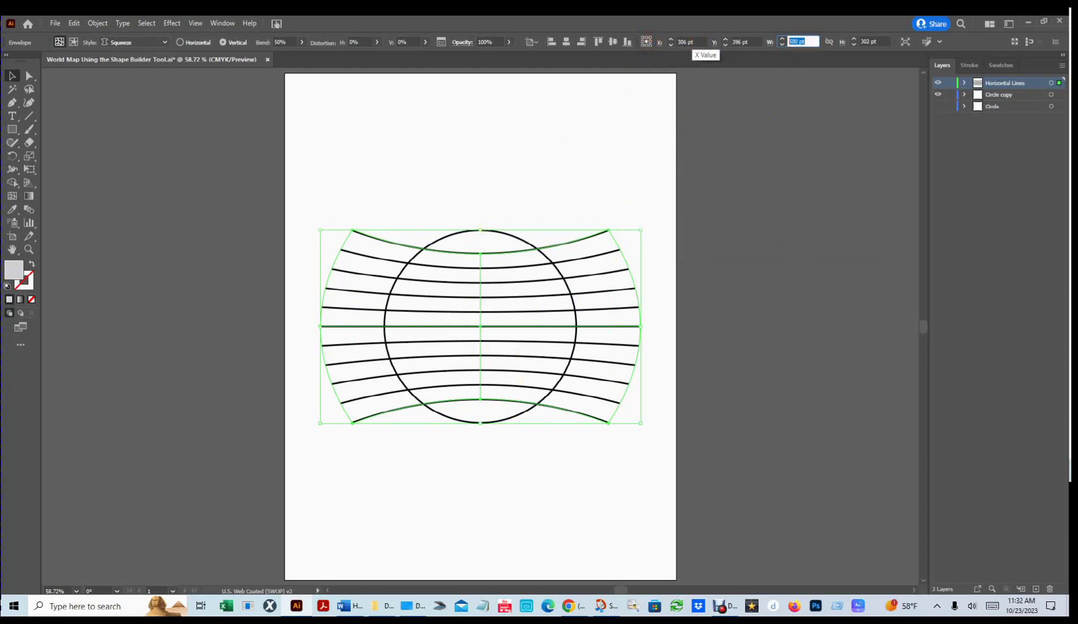
type("315")
key("Tab")
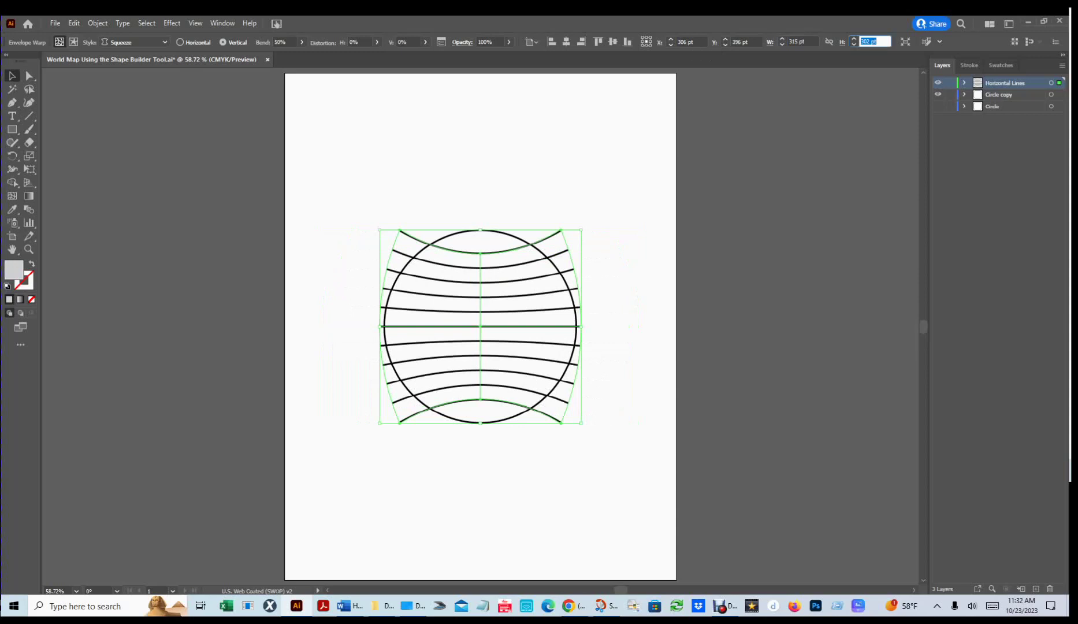
type("400")
key("Tab")
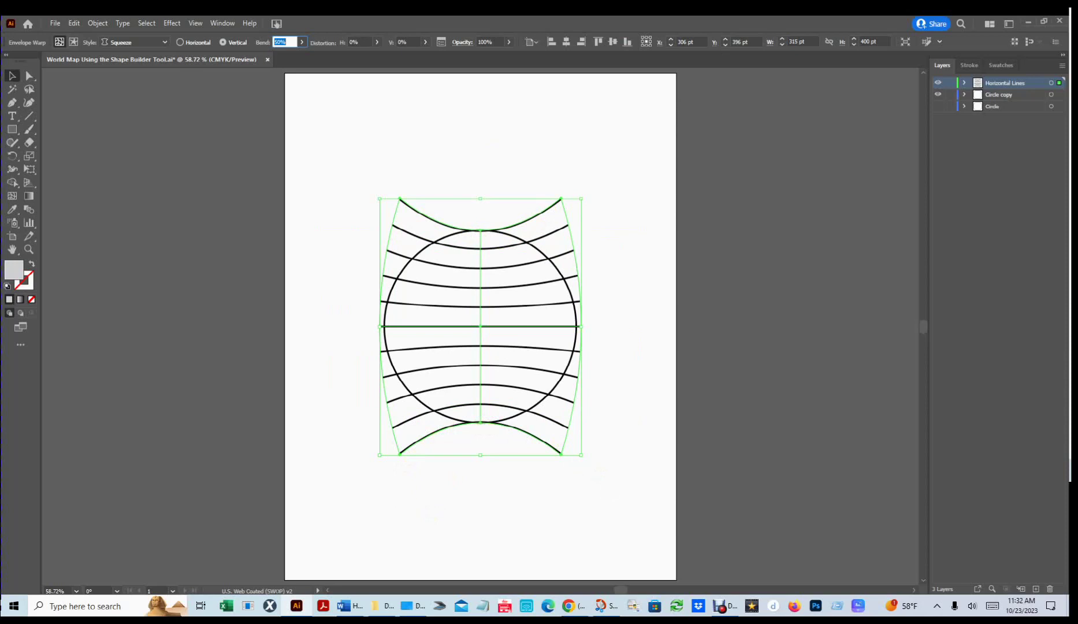
- Expand the Squeeze envelope so the eleven latitude lines become plain curved paths
left_click(96, 20)
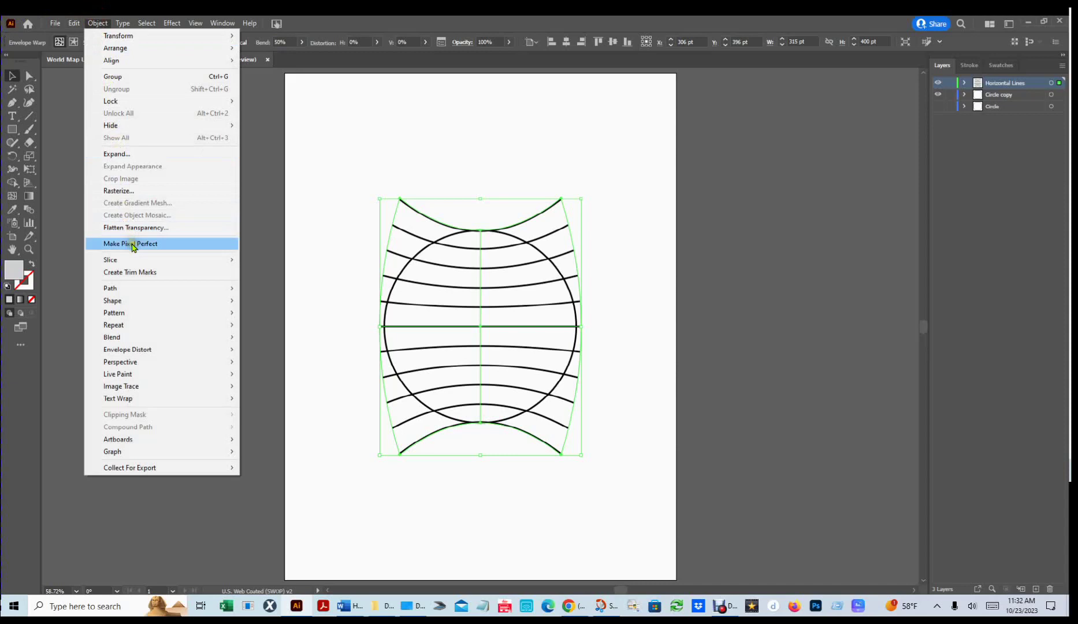
mouse_move(147, 353)
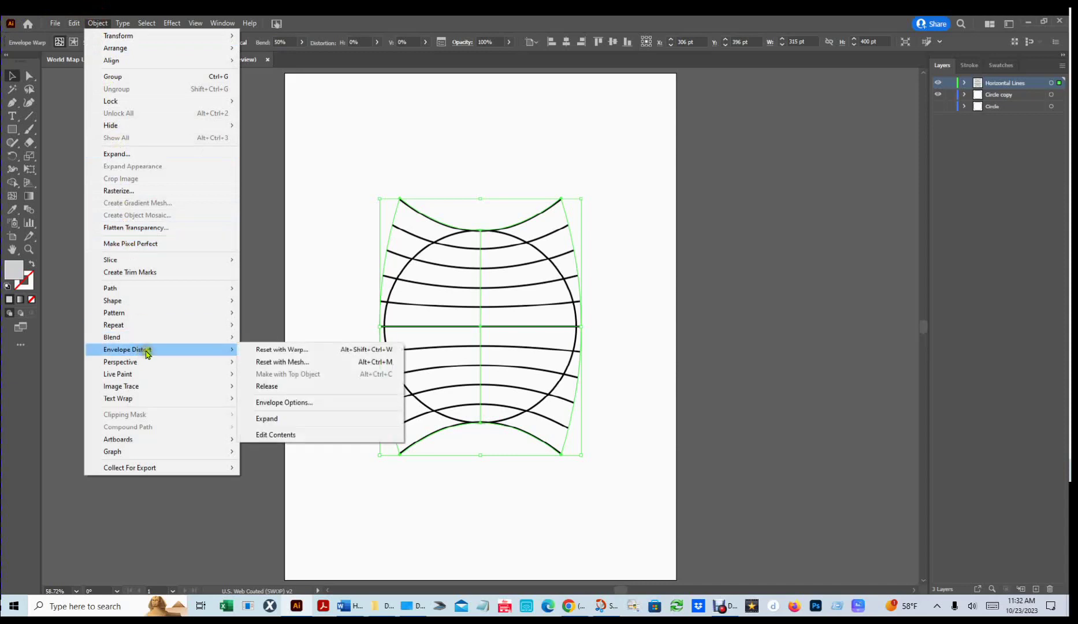
left_click(289, 424)
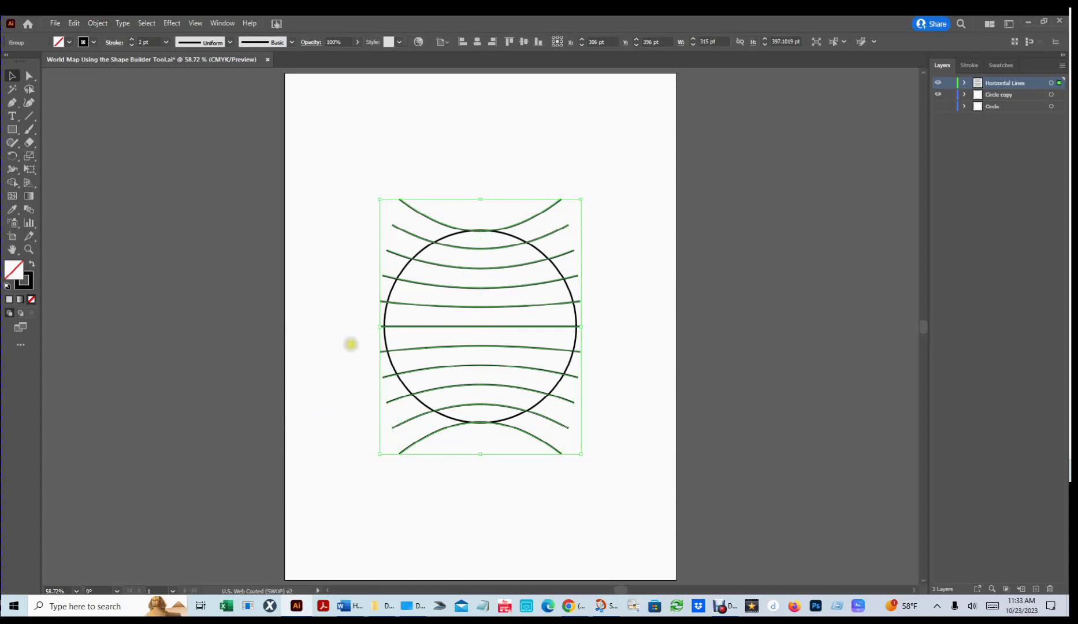
- Select lines and circle, then Shape Builder Alt-drag away the line ends outside the circle on both sides
left_click(334, 139)
left_click_drag(334, 138, 660, 504)
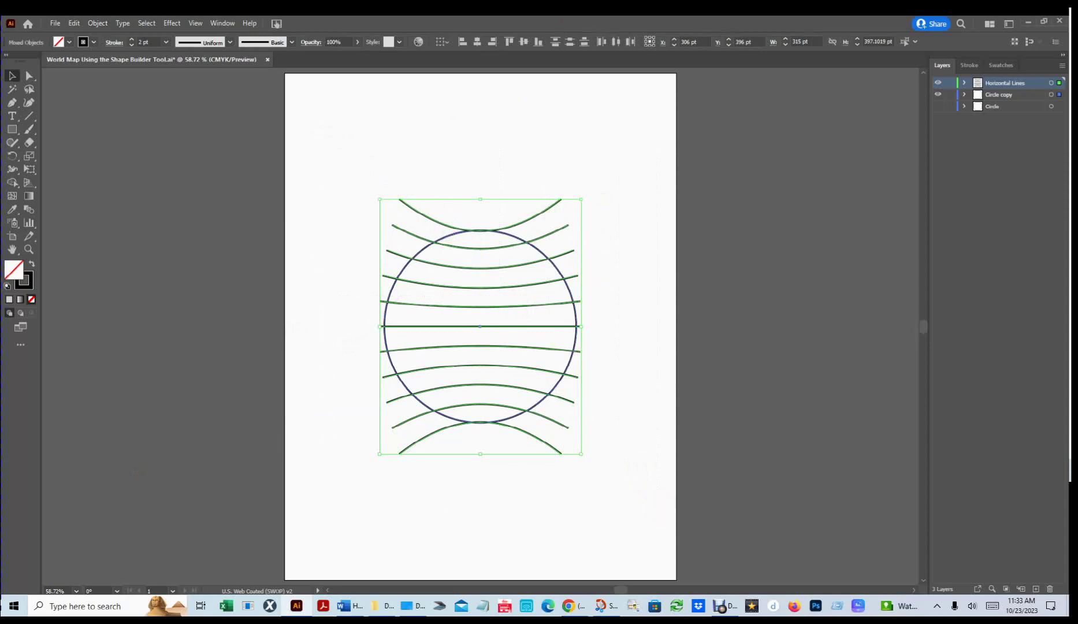
left_click(11, 183)
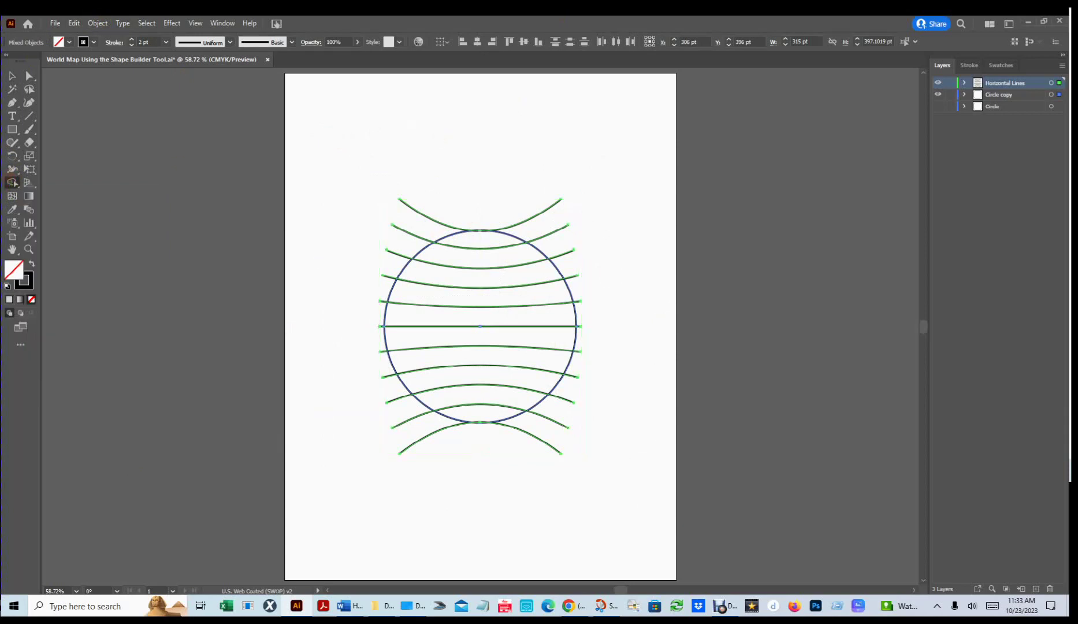
left_click(431, 132)
mouse_move(445, 202)
left_mouse_down()
mouse_move(383, 284)
mouse_move(386, 361)
mouse_move(406, 430)
left_mouse_up()
left_click_drag(448, 470, 449, 470)
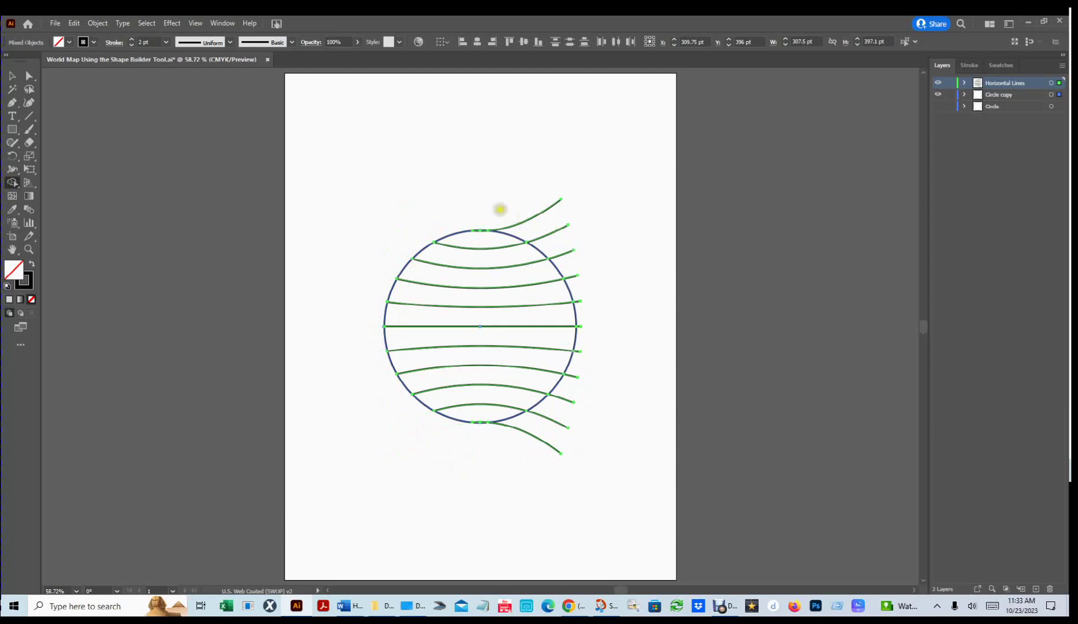
mouse_move(485, 198)
left_mouse_down()
mouse_move(542, 224)
mouse_move(579, 285)
mouse_move(585, 353)
mouse_move(556, 407)
mouse_move(584, 446)
left_mouse_up()
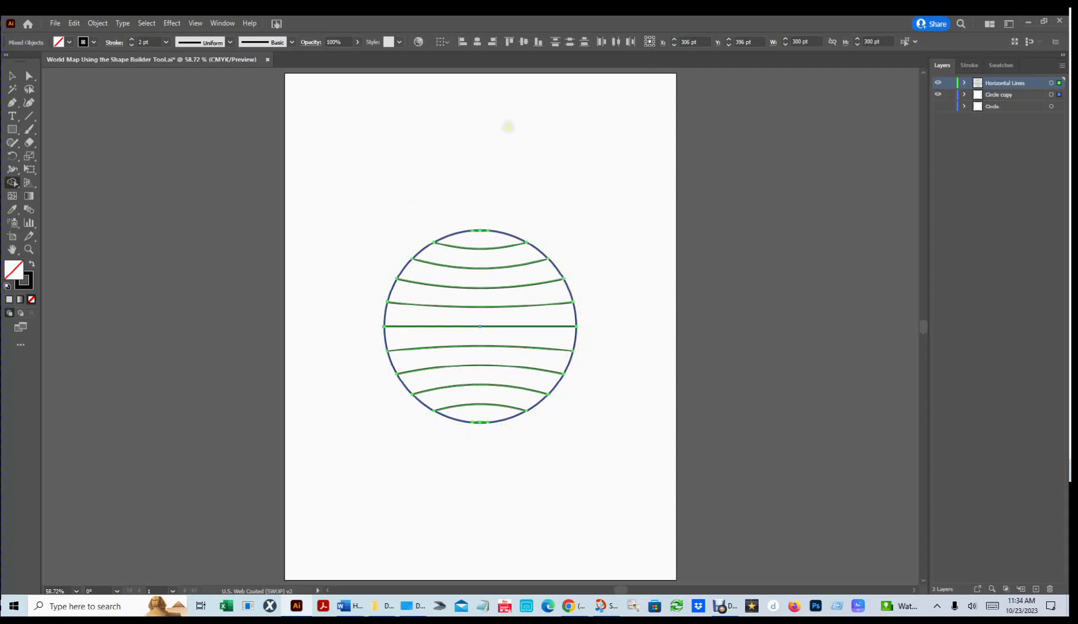
- Zoom to 100% and select the stray leftover line piece at the globe's top with Direct Selection
left_click(29, 76)
key("ctrl+1")
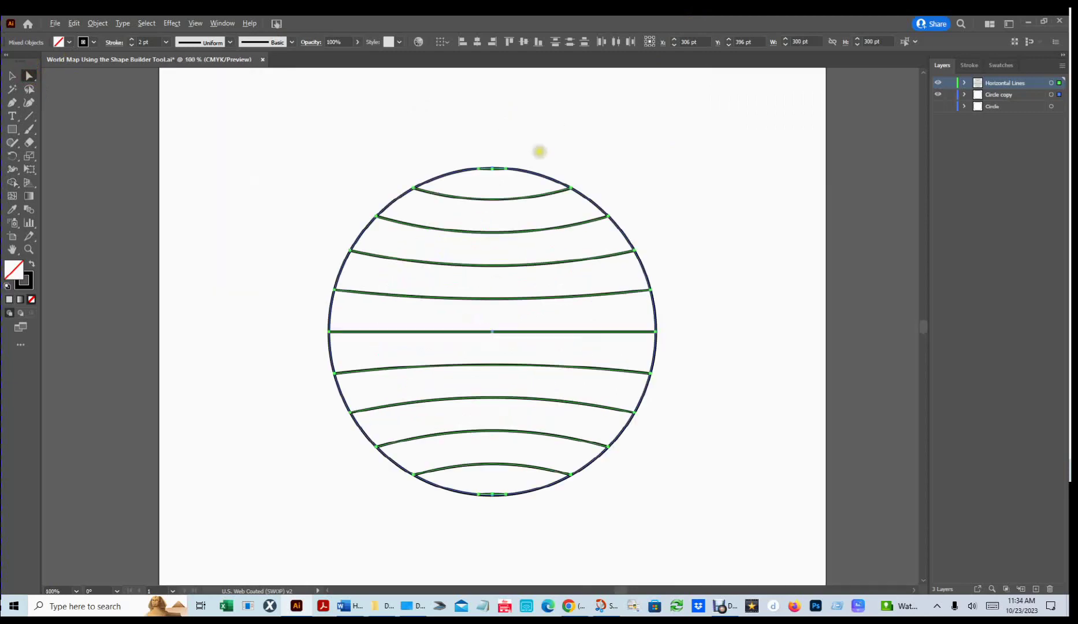
scroll(539, 151, "up", 1)
left_click(261, 133)
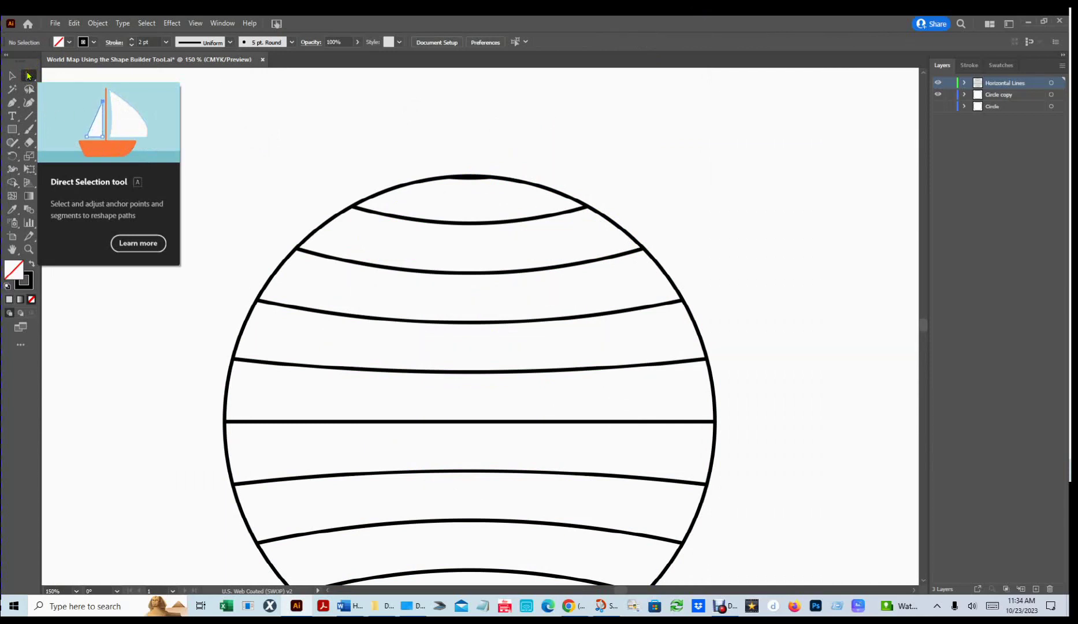
left_click(29, 76)
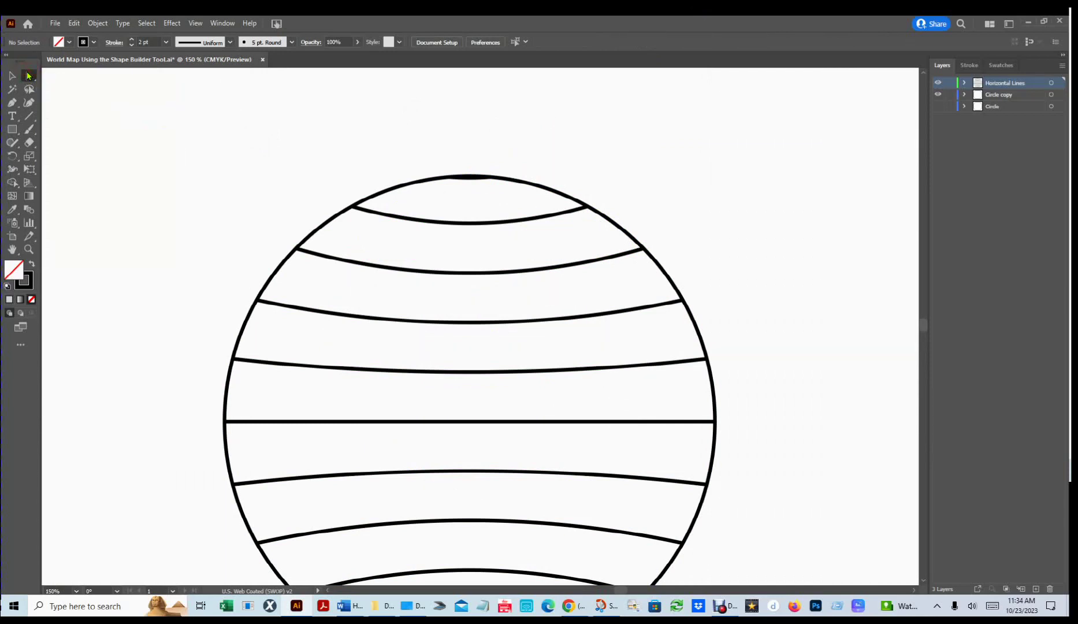
left_click(470, 177)
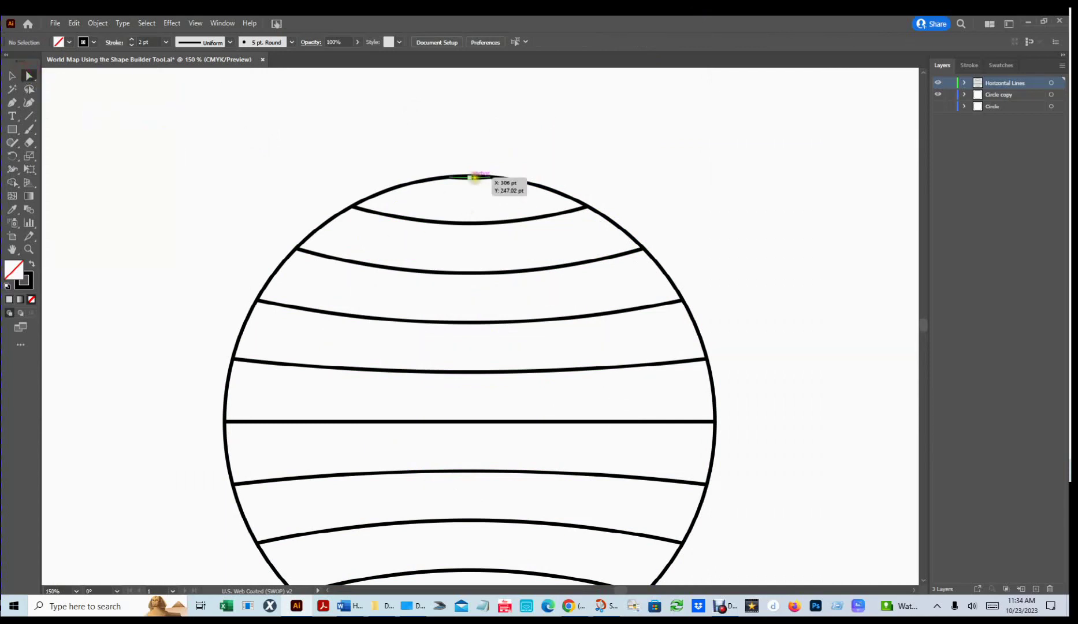
left_click(469, 177)
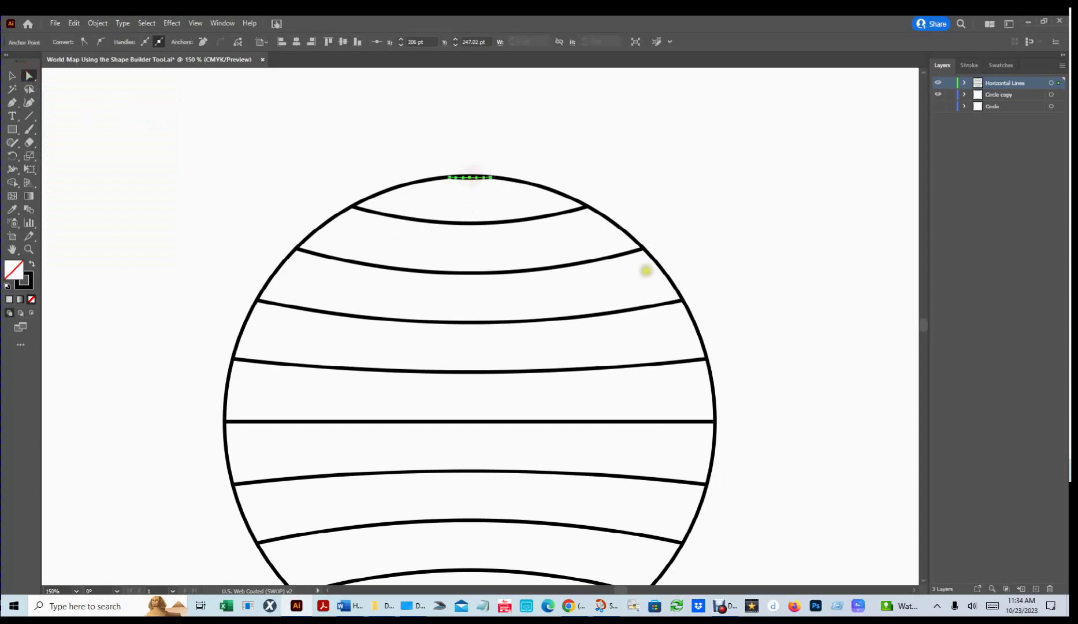
key("ctrl+shift+a")
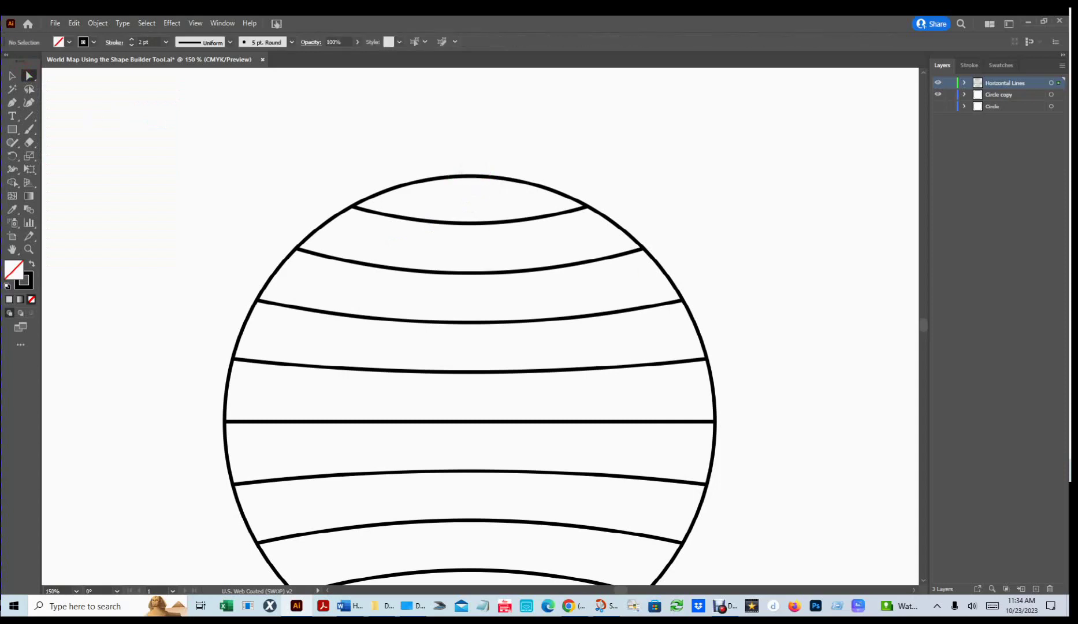
- Delete the leftover piece at the globe's bottom and fit the artboard in view
scroll(653, 270, "down", 5)
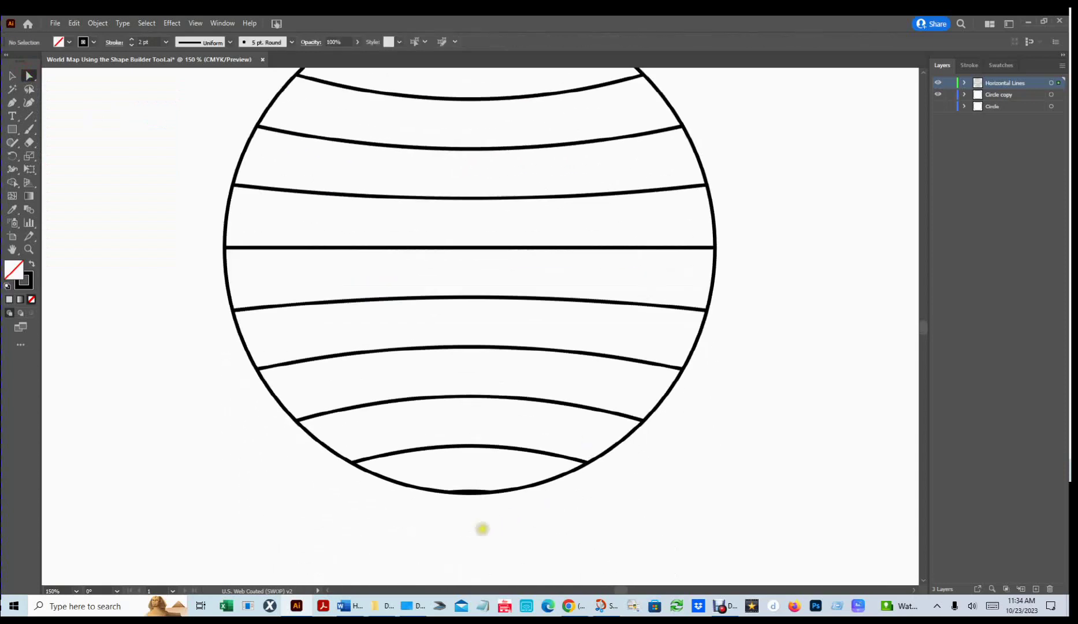
scroll(492, 525, "up", 6)
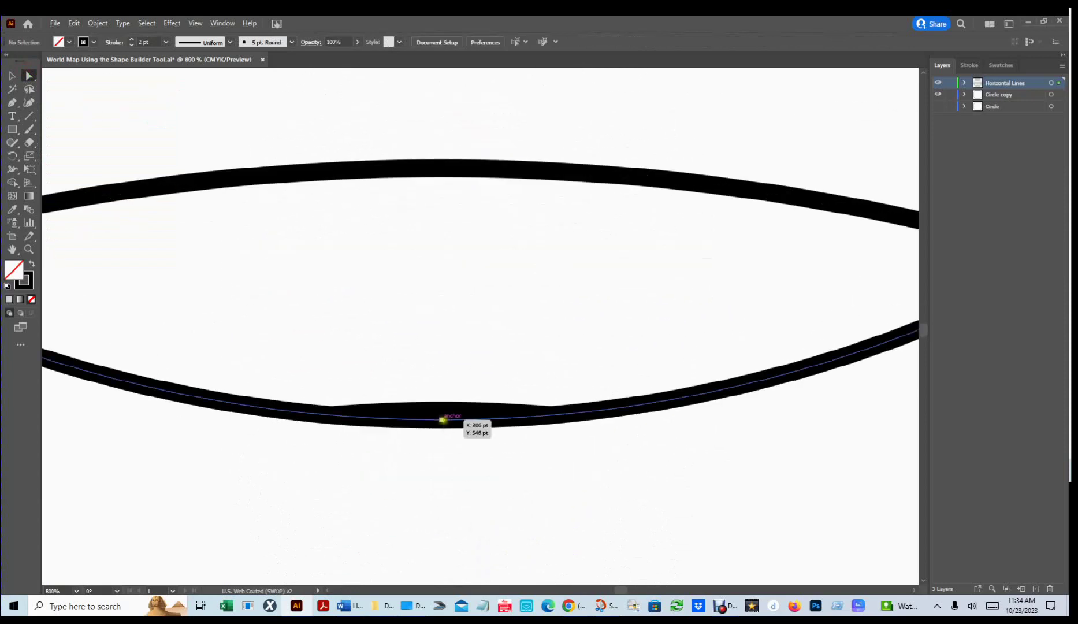
left_click(442, 420)
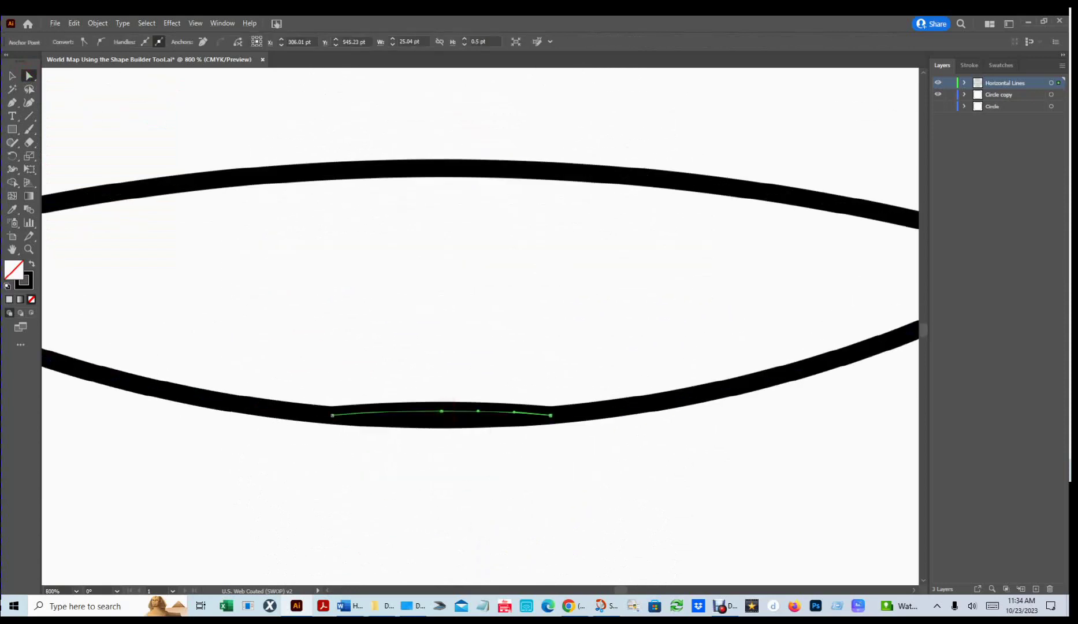
key("Delete")
key("Delete")
key("alt")
key("ctrl+0")
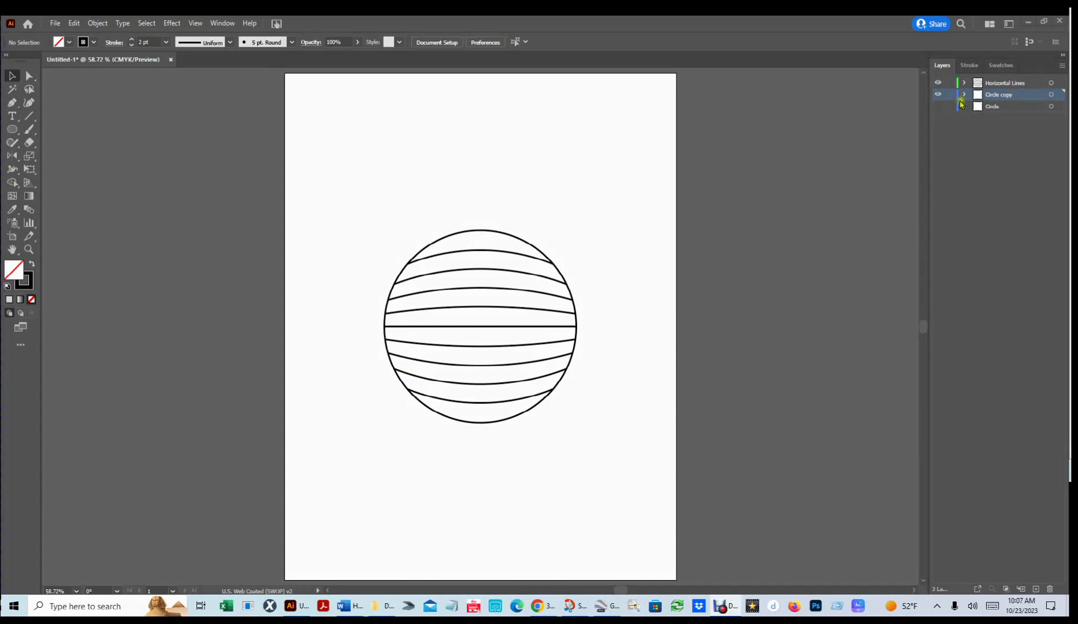
- Show the Circle layer and hide the Circle copy and Horizontal Lines layers
left_click(939, 106)
left_click_drag(939, 94, 939, 81)
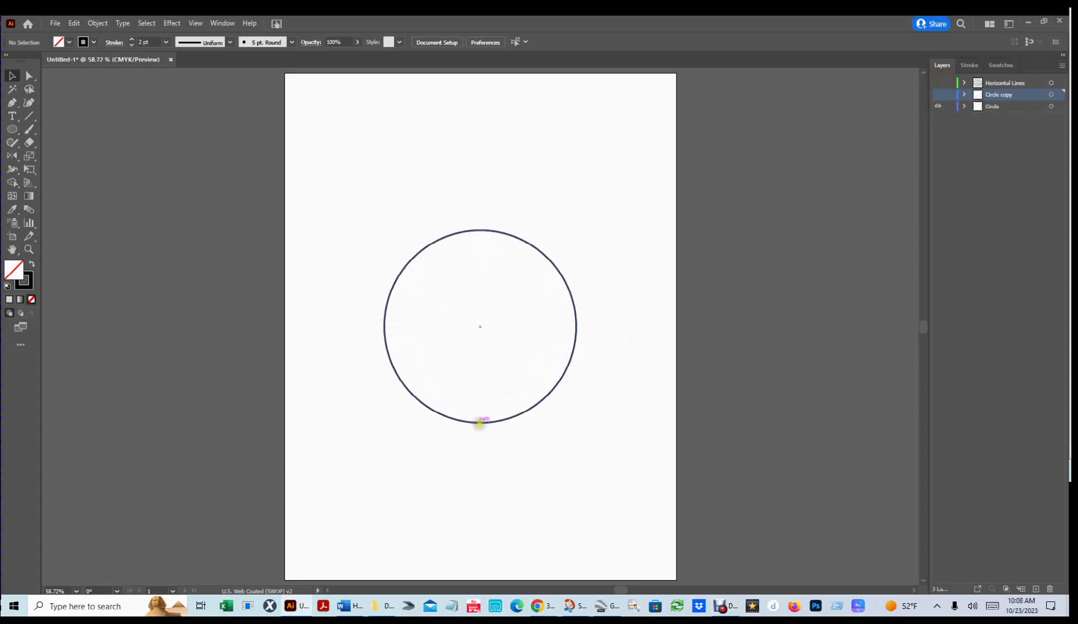
left_click(938, 94)
left_click(939, 106)
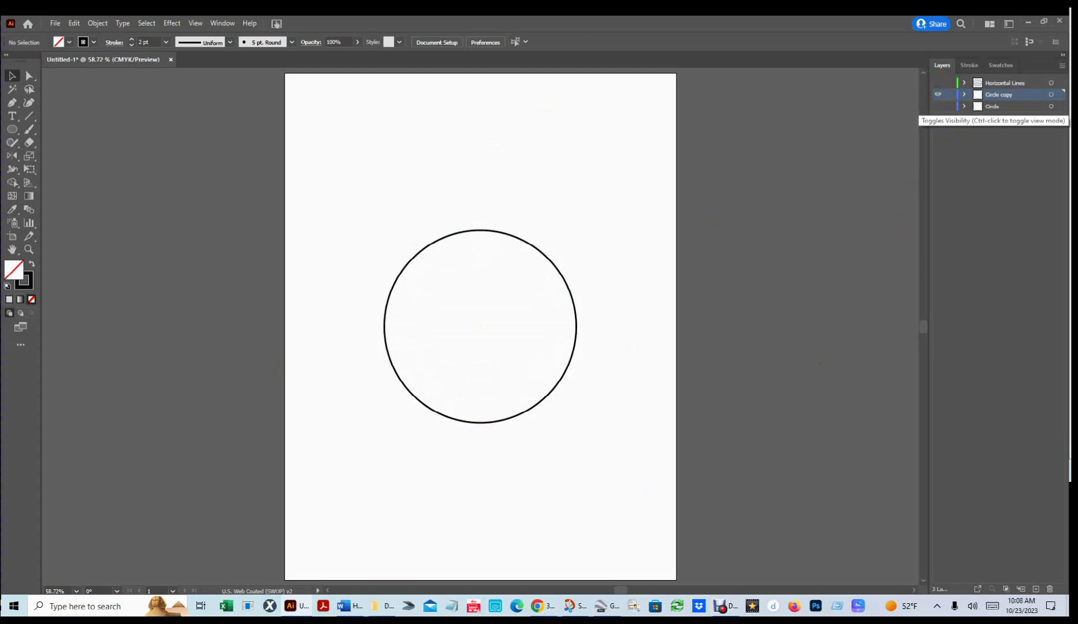
left_click(1000, 107)
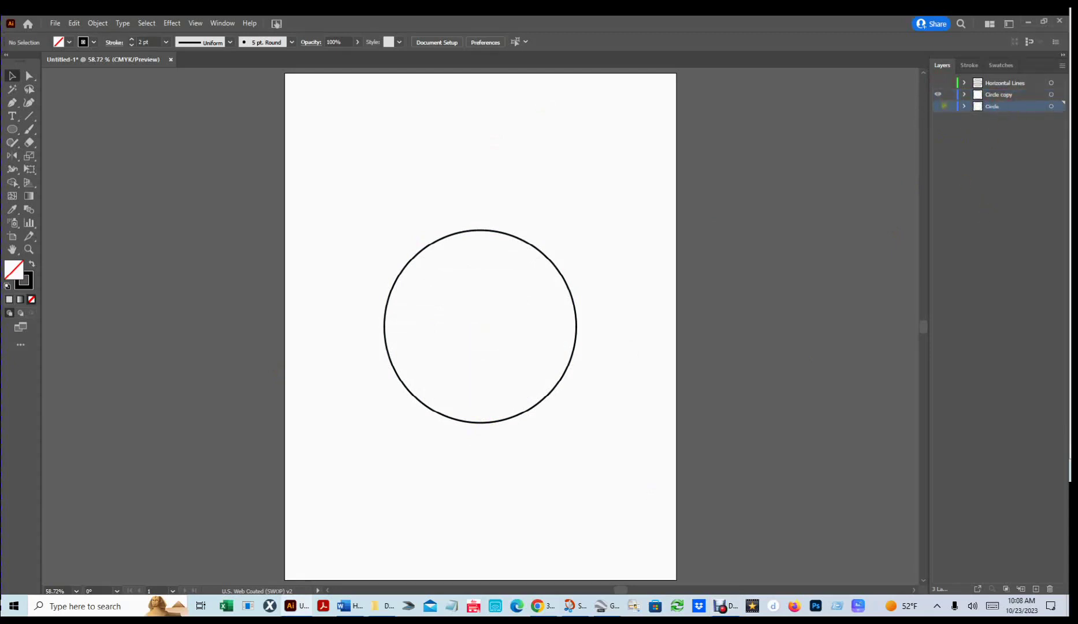
left_click(938, 107)
left_click(938, 94)
left_click(31, 74)
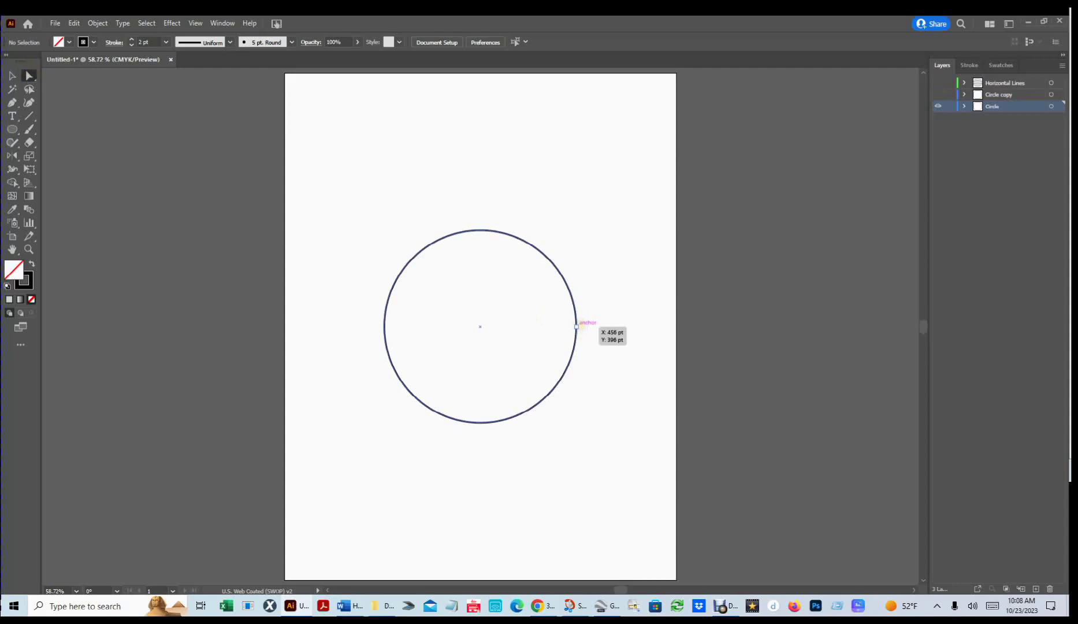
- Delete the circle's right anchor, leaving a 150 × 300 pt left half-circle arc selected
left_click(576, 326)
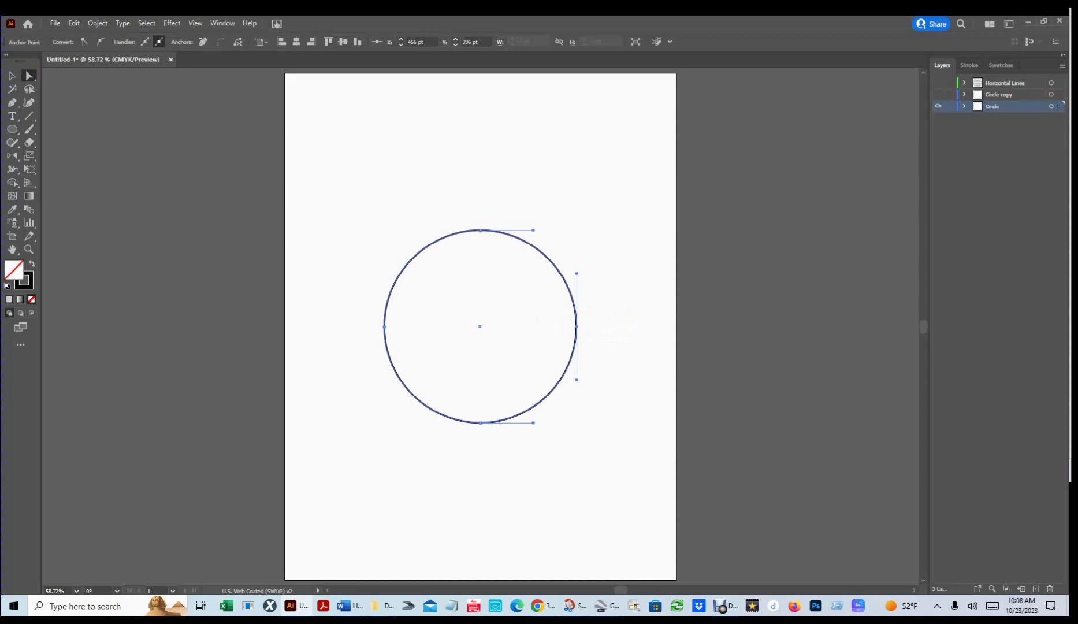
key("Delete")
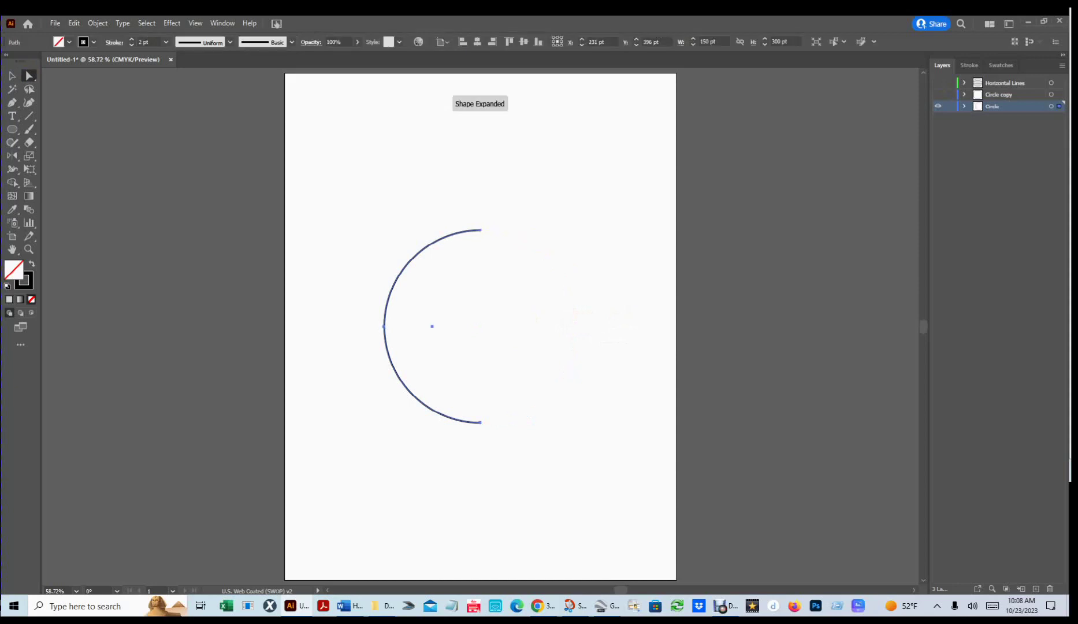
left_click(10, 76)
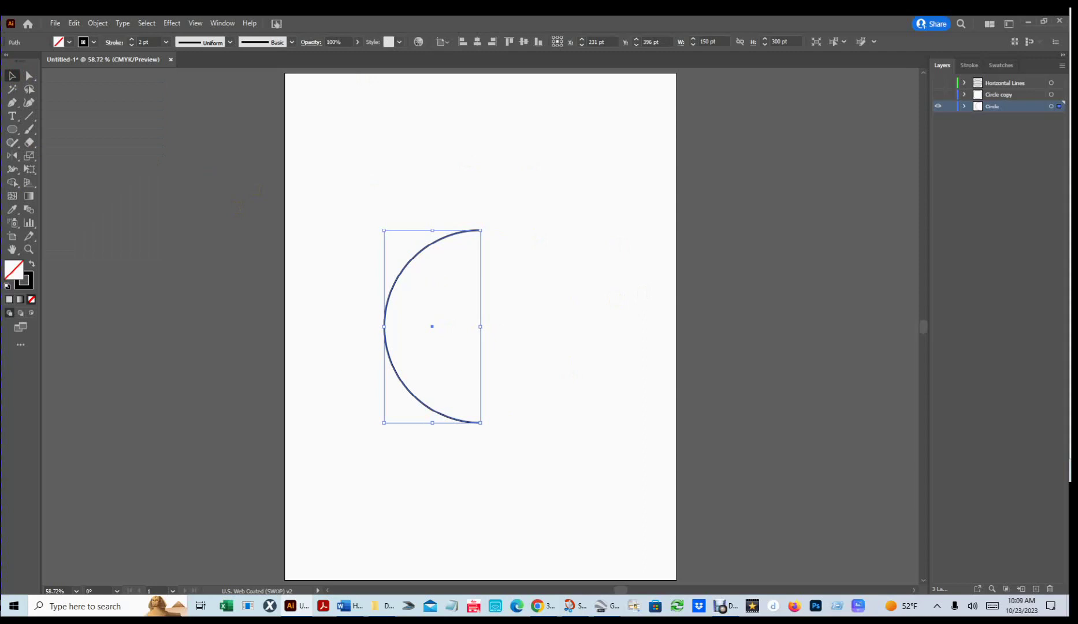
key("ctrl+shift+b")
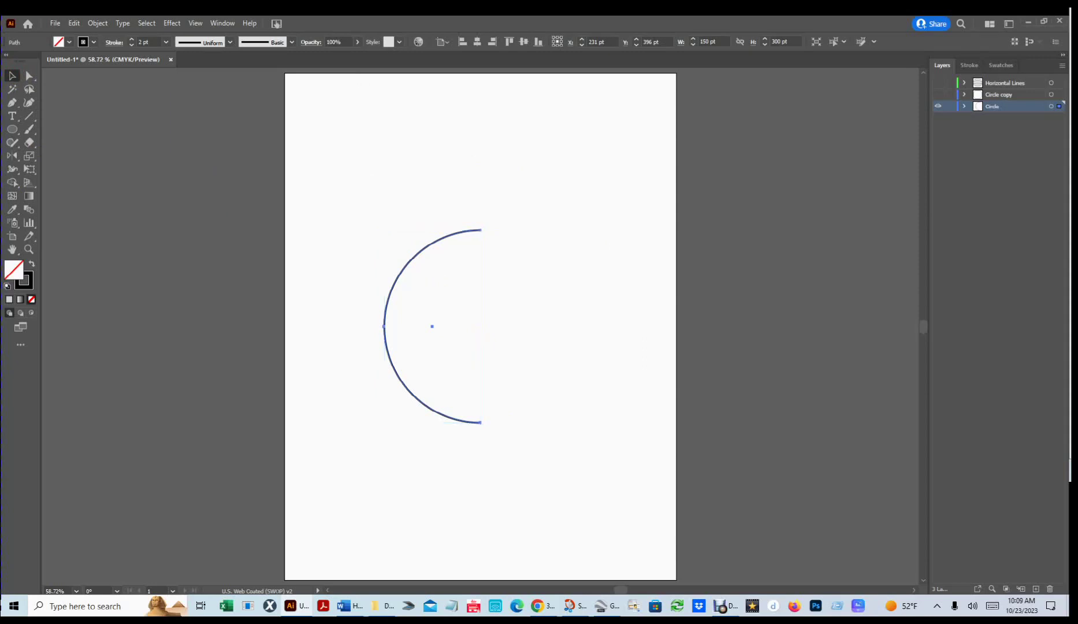
key("ctrl+shift+b")
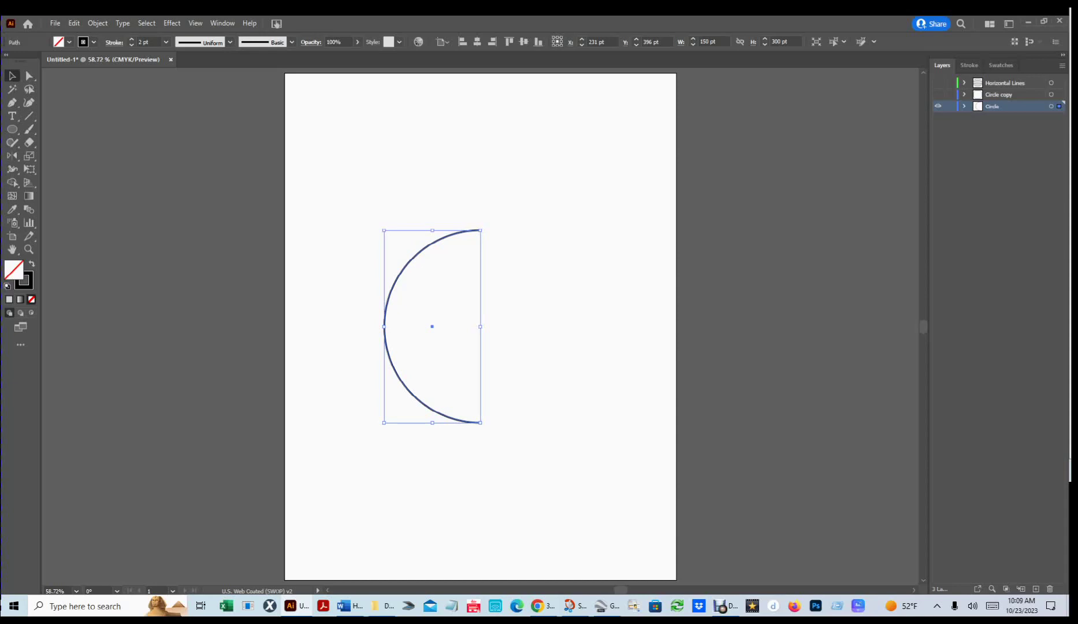
key("ctrl+shift+b")
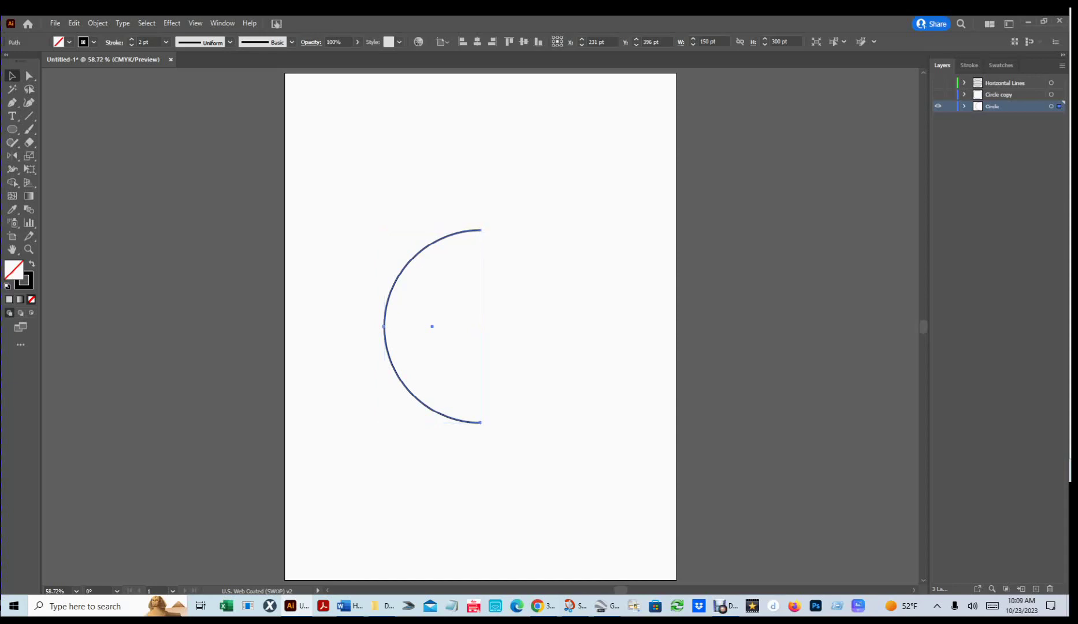
key("ctrl+shift+b")
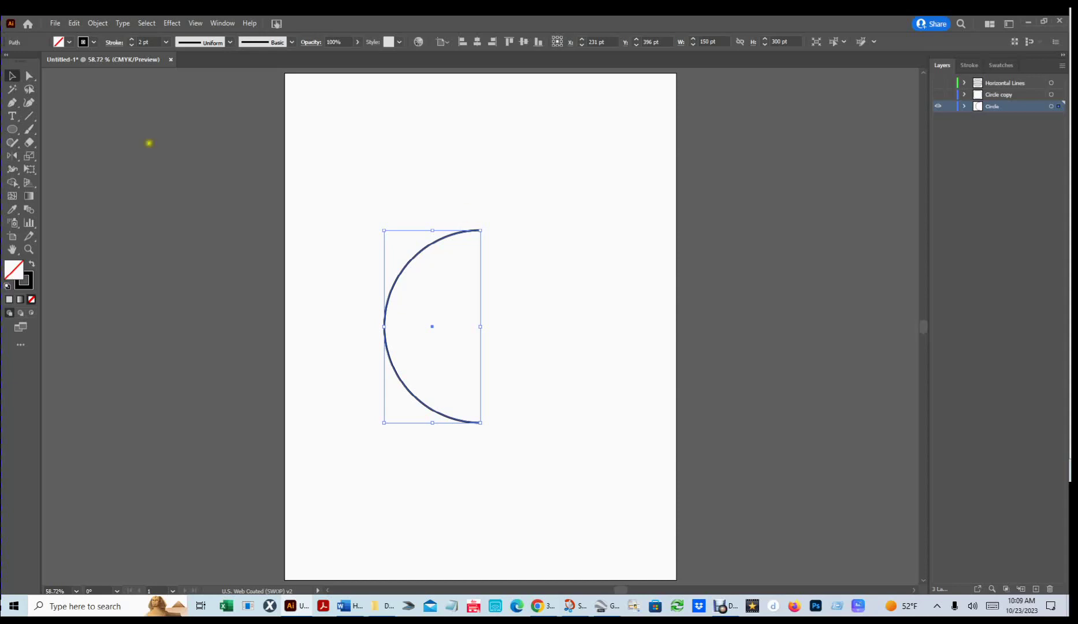
- Pick the Reflect tool from the Rotate tool group
left_click(13, 153)
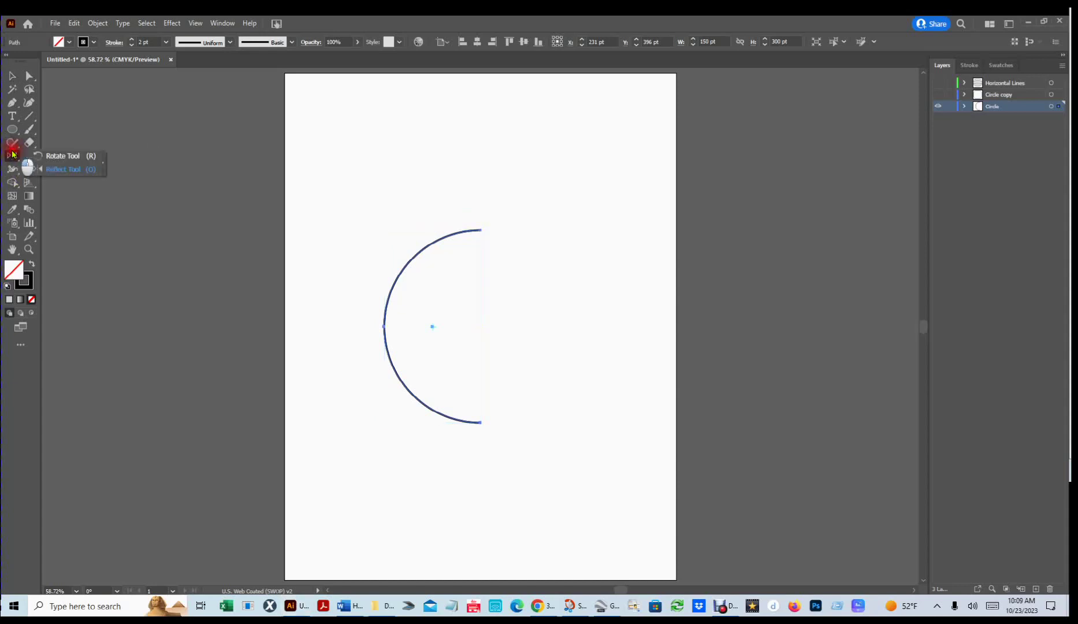
left_click(67, 156)
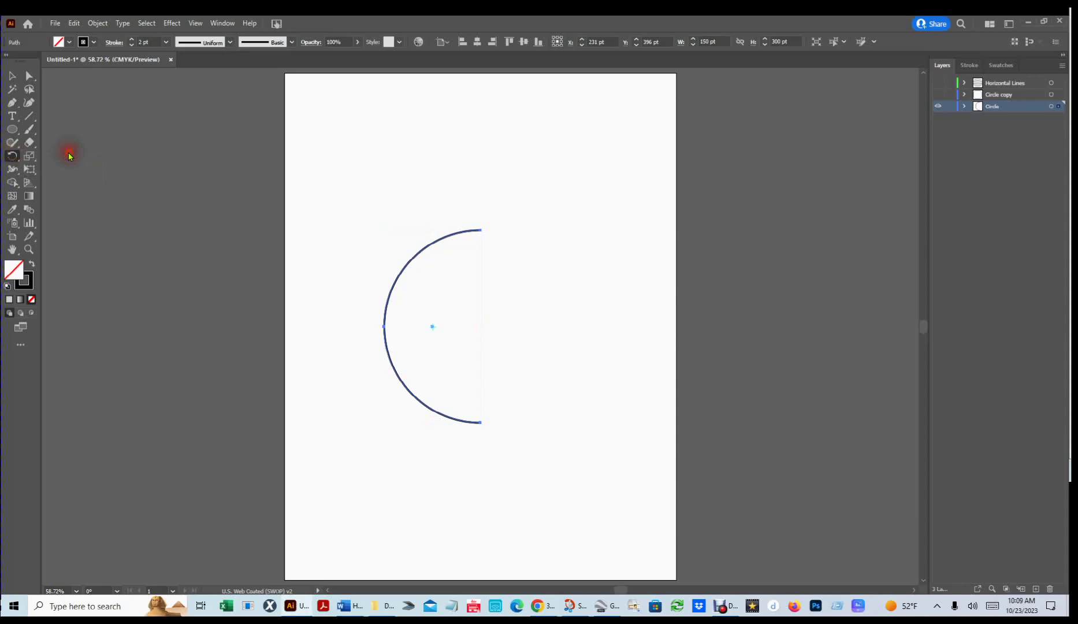
left_click(10, 155)
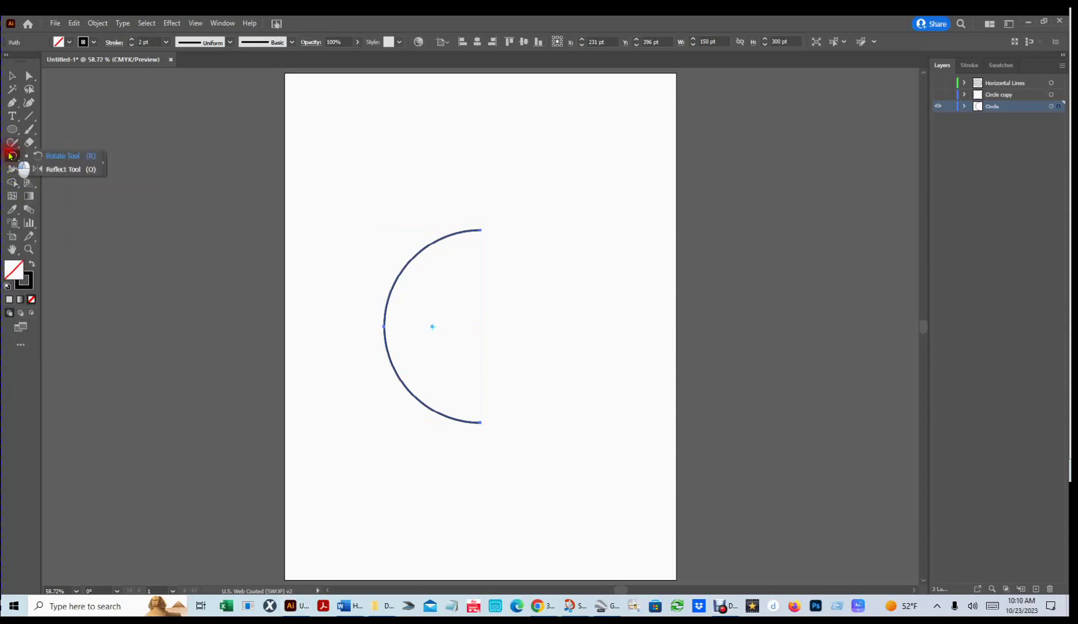
left_click_drag(9, 155, 70, 171)
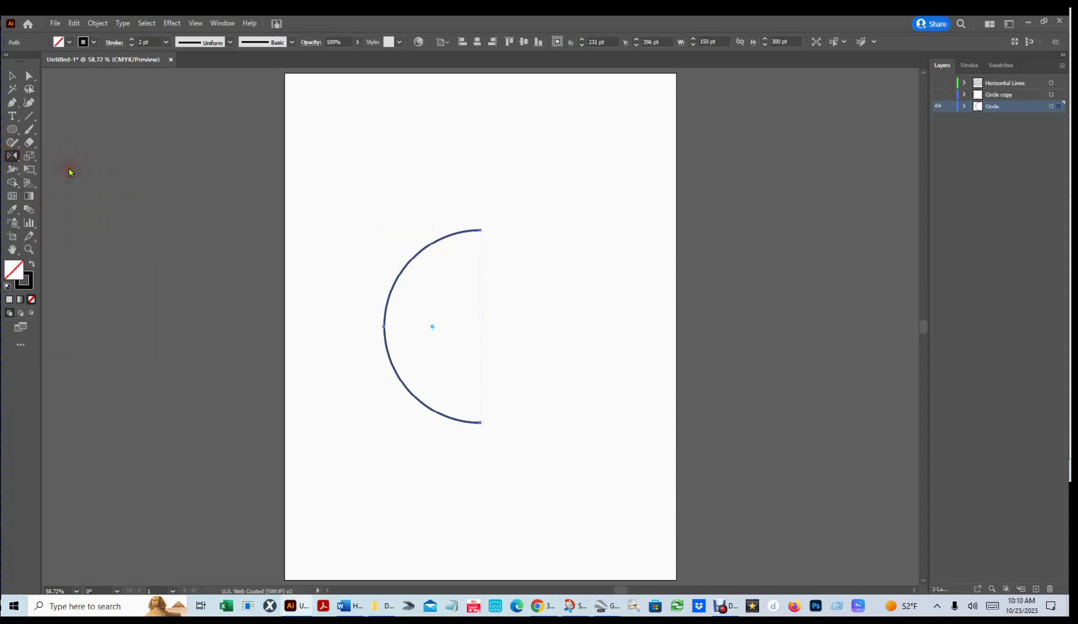
- Reflect the half-circle arc across the Vertical axis with Preview checked
double_click(12, 156)
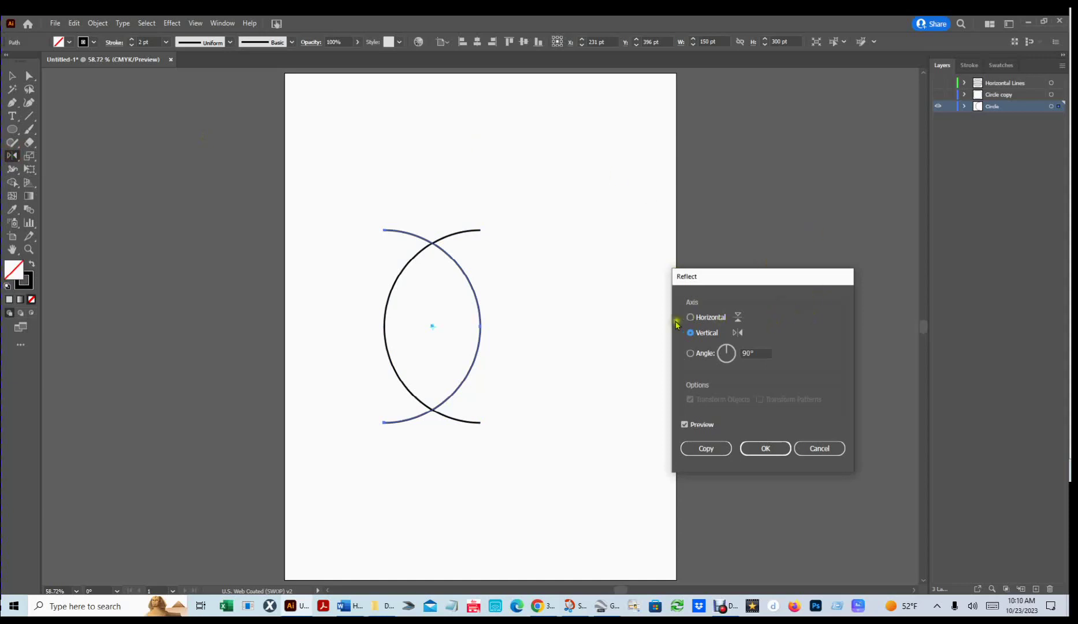
left_click(690, 317)
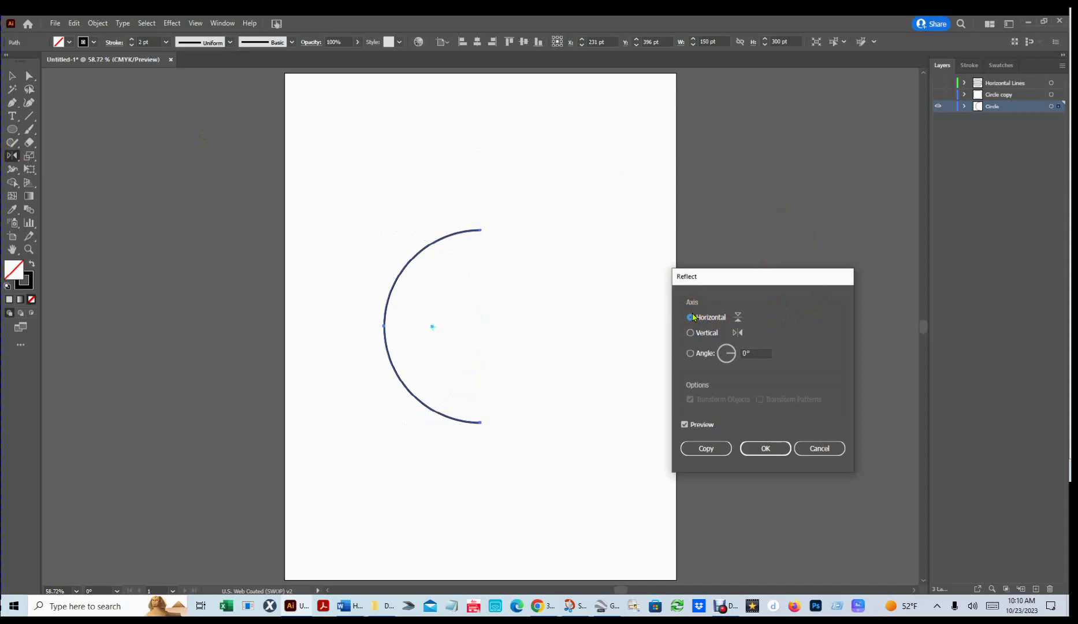
left_click(692, 317)
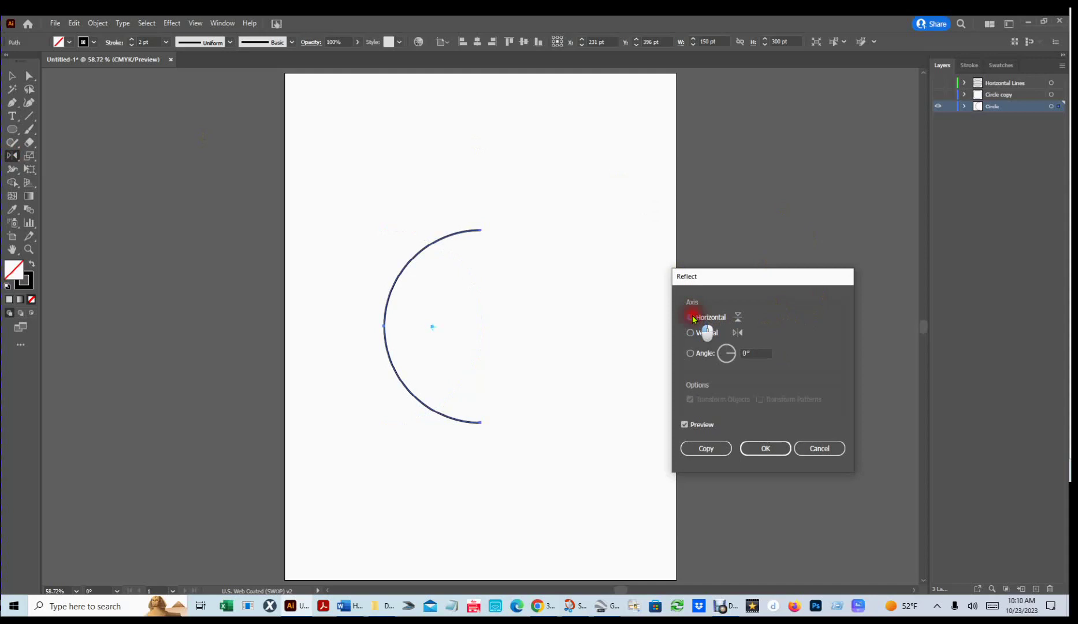
left_click(692, 353)
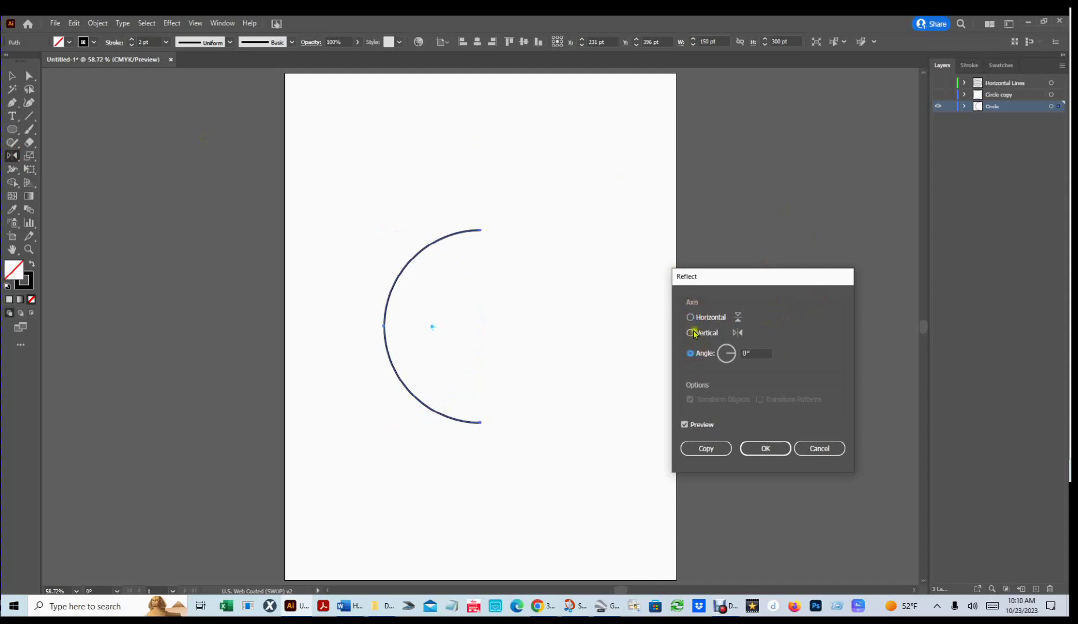
left_click(692, 333)
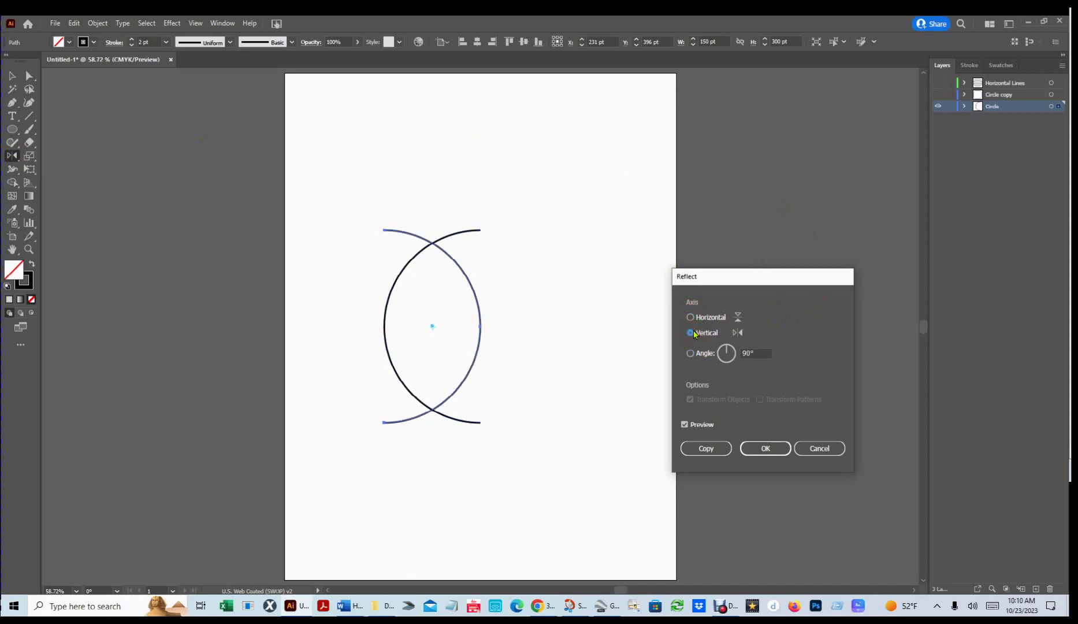
left_click(685, 424)
left_click(685, 424)
left_click(686, 425)
left_click(686, 425)
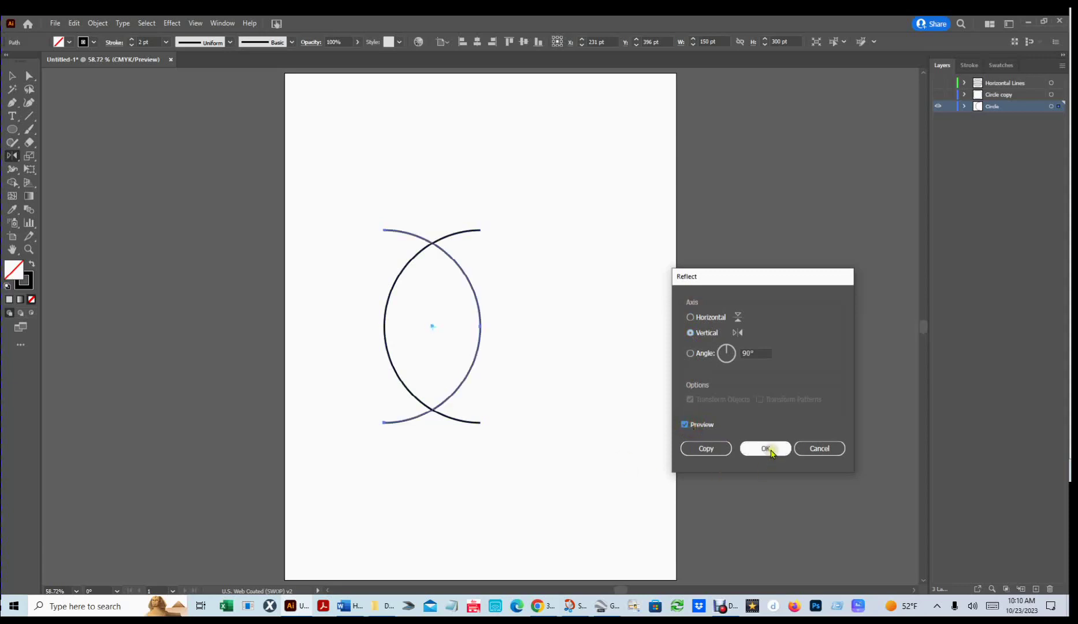
left_click(772, 453)
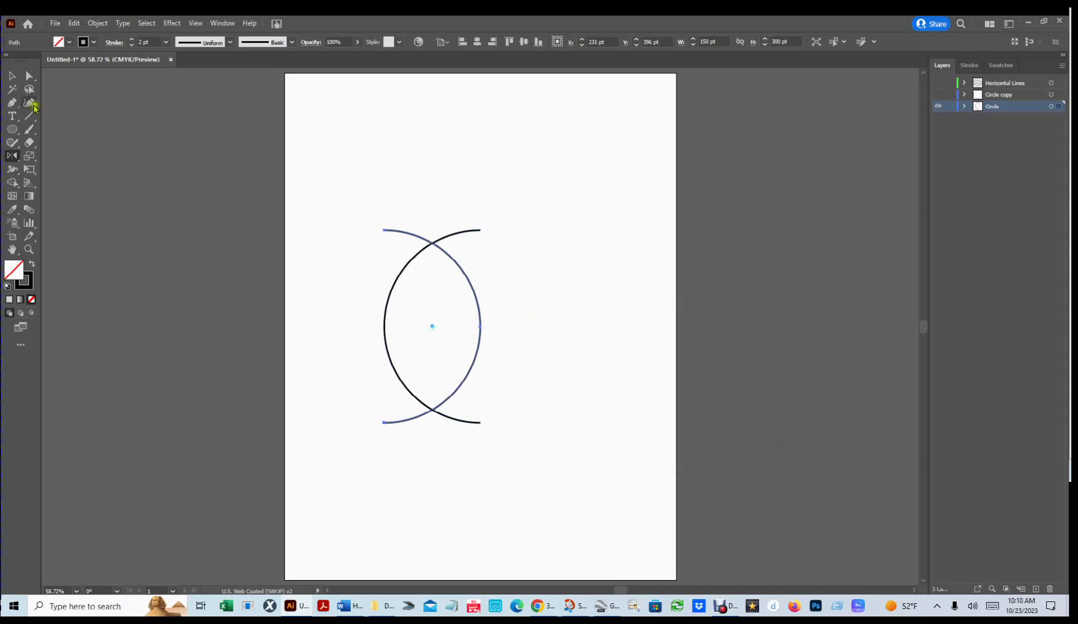
- Move the mirrored arc 150 pt right to complete the 300 pt circle, then select both halves
left_click(12, 75)
left_click(11, 75)
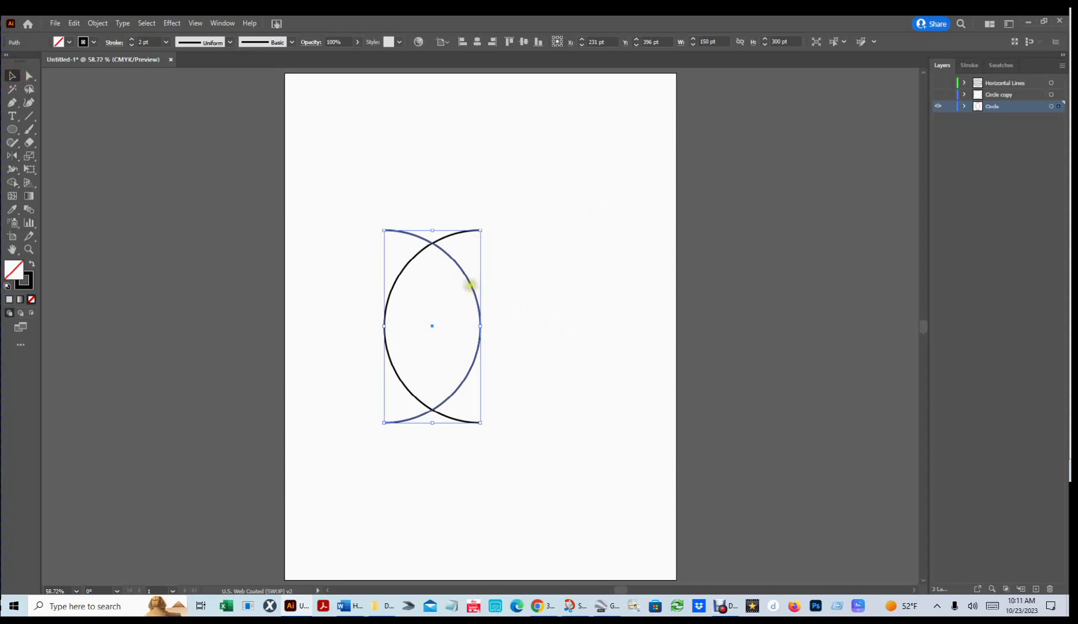
left_click(474, 282)
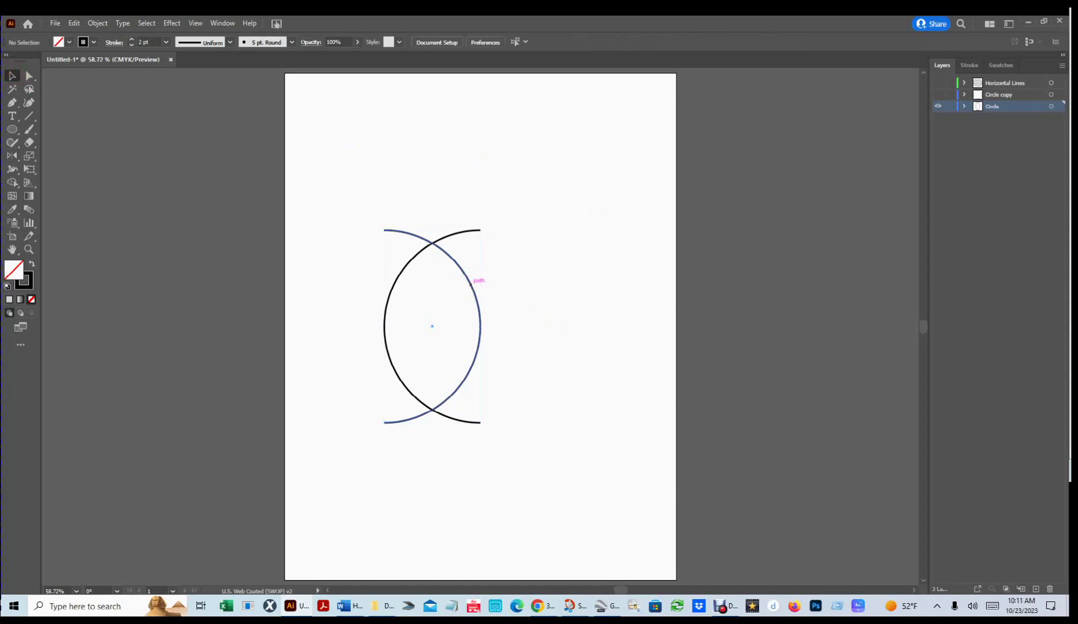
left_click(472, 283)
left_click_drag(474, 282, 570, 295)
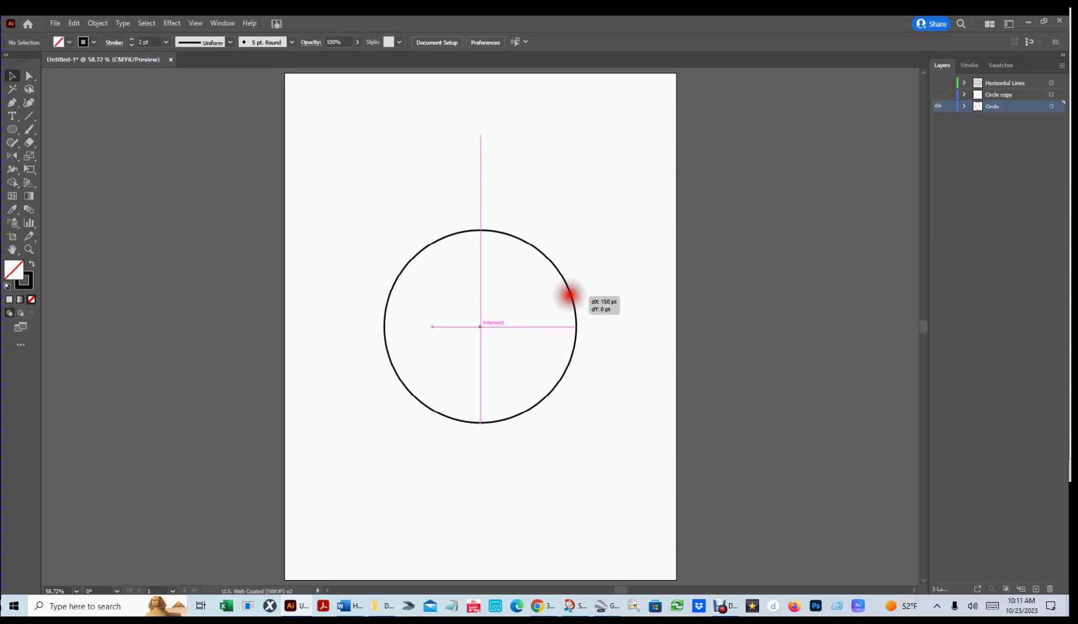
left_click_drag(570, 295, 570, 295)
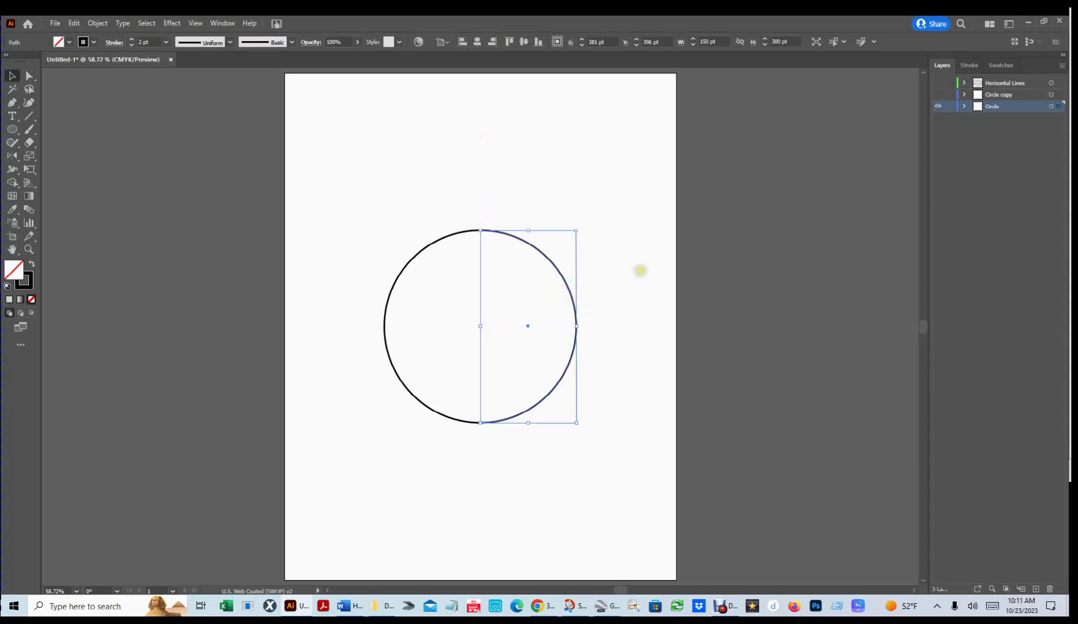
left_click(640, 269)
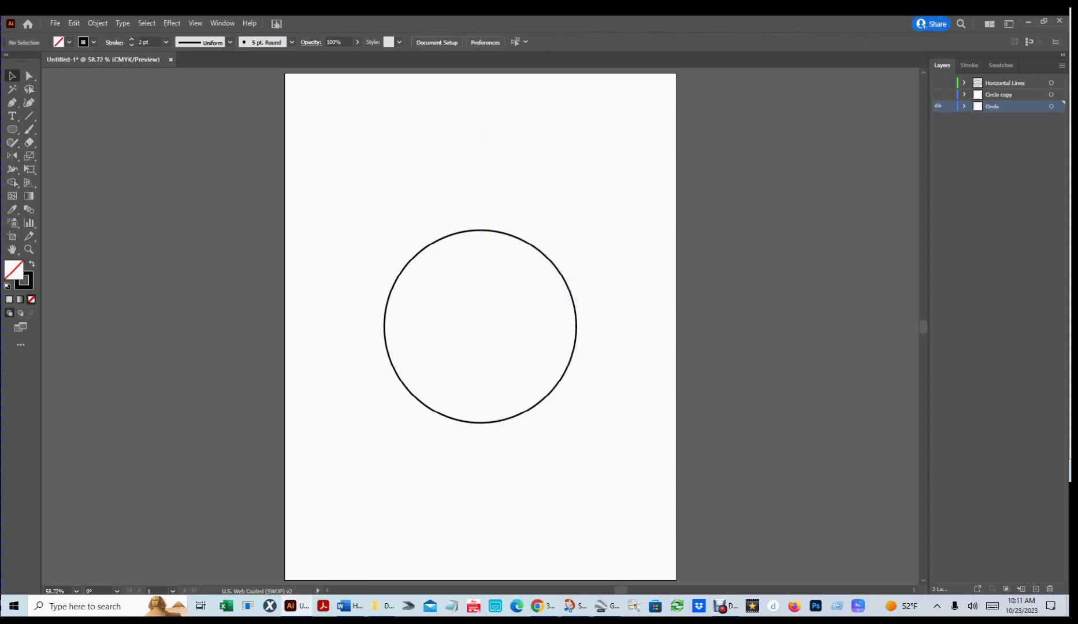
left_click_drag(340, 166, 626, 478)
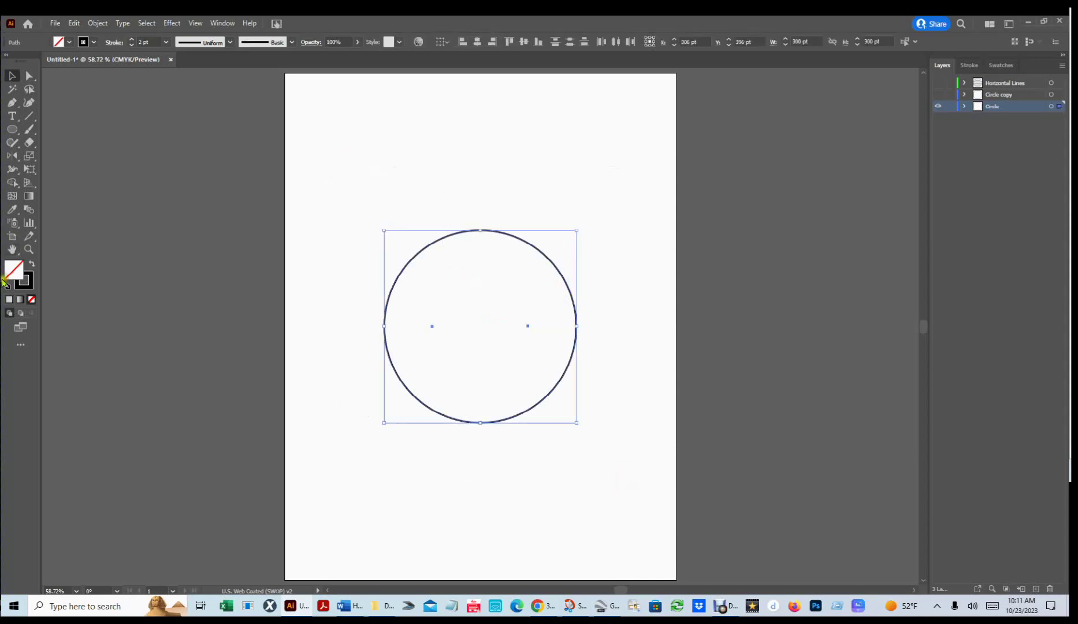
- Try a White fill from the Swatches panel on the circle halves, then reset the fill to None
left_click(16, 267)
left_click(1005, 66)
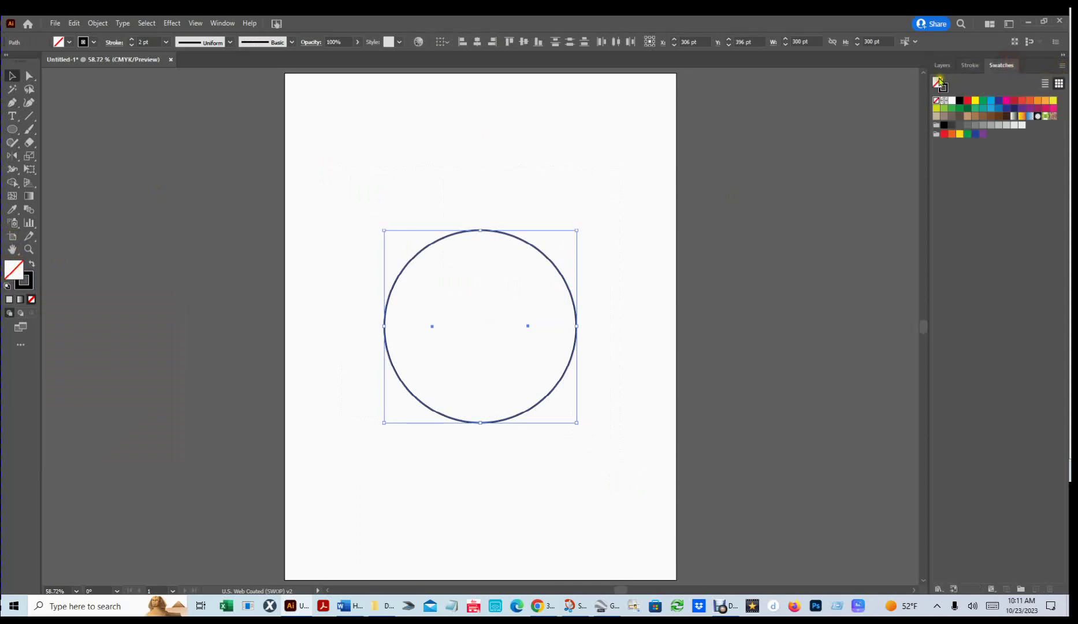
left_click(953, 100)
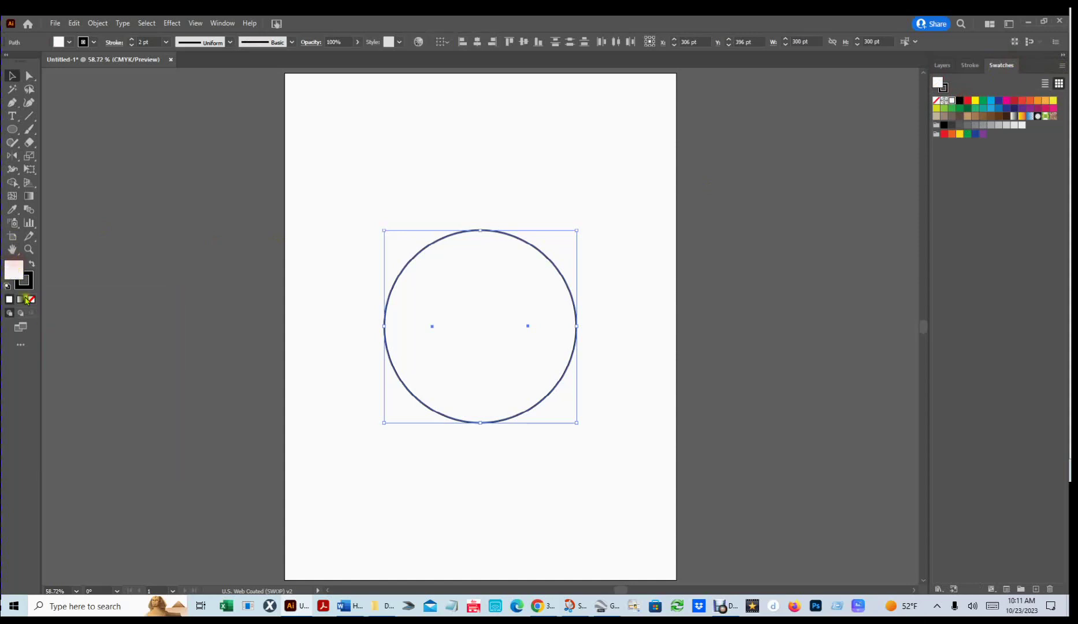
left_click(32, 299)
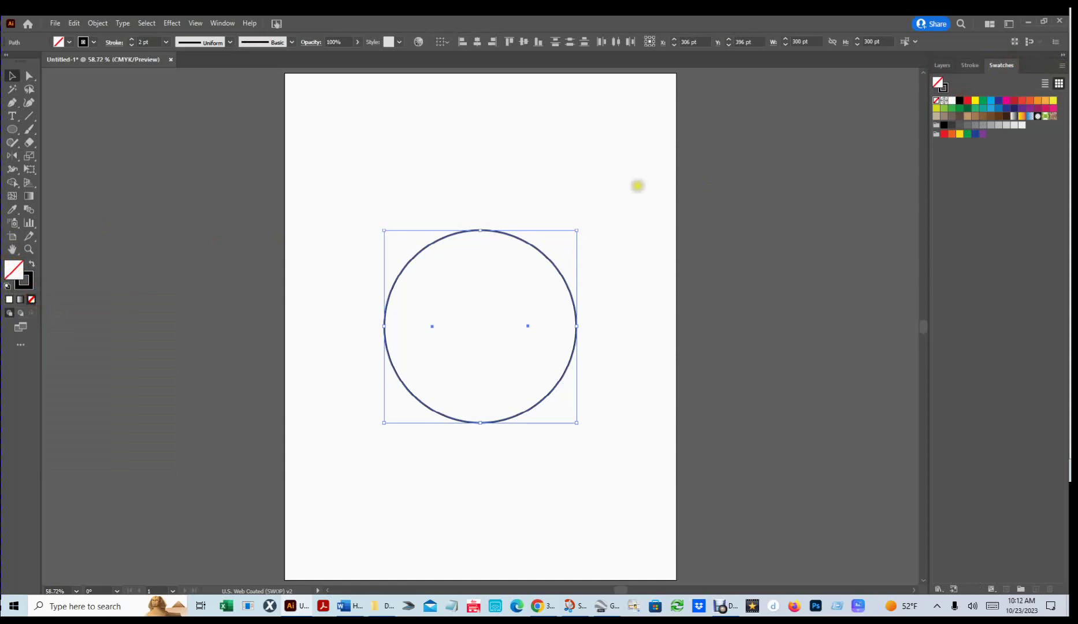
- Set Blend Options to 9 Specified Steps with Align to Page orientation
left_click(97, 23)
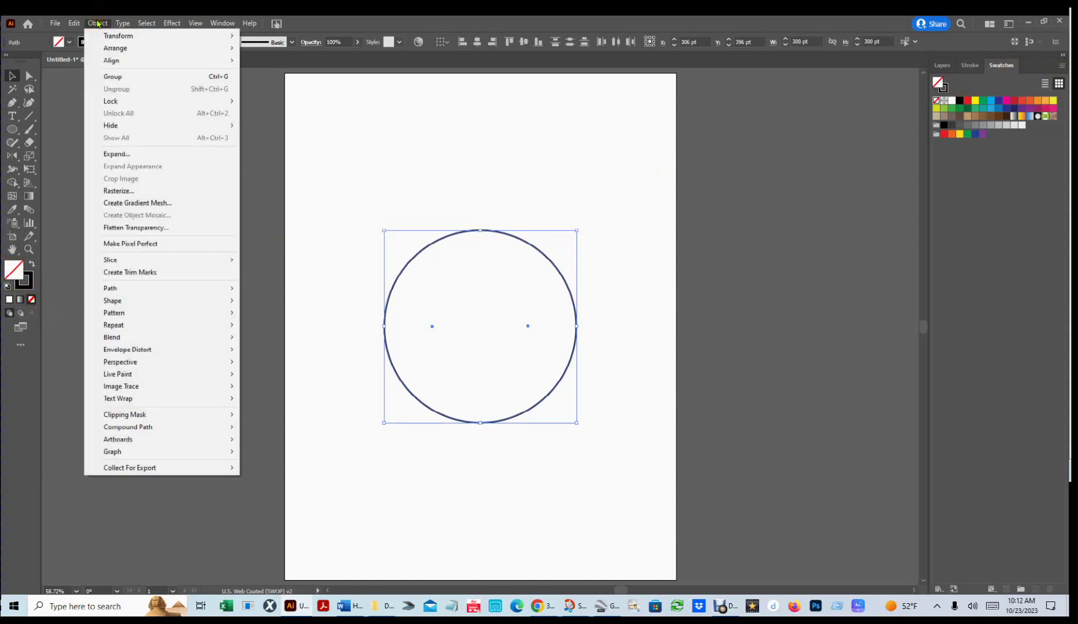
mouse_move(143, 338)
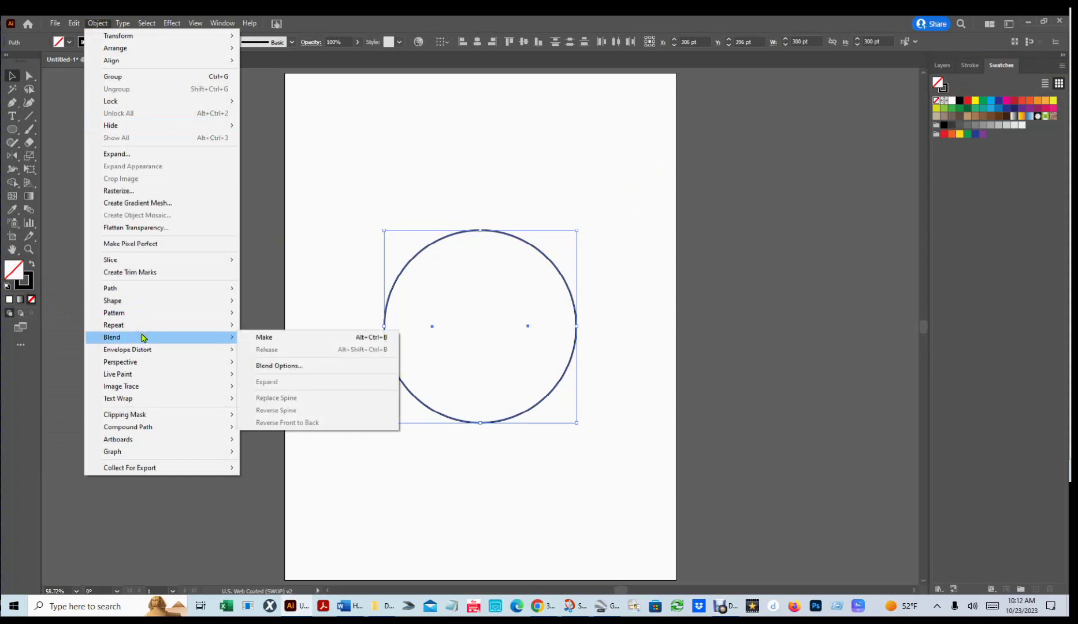
left_click(303, 366)
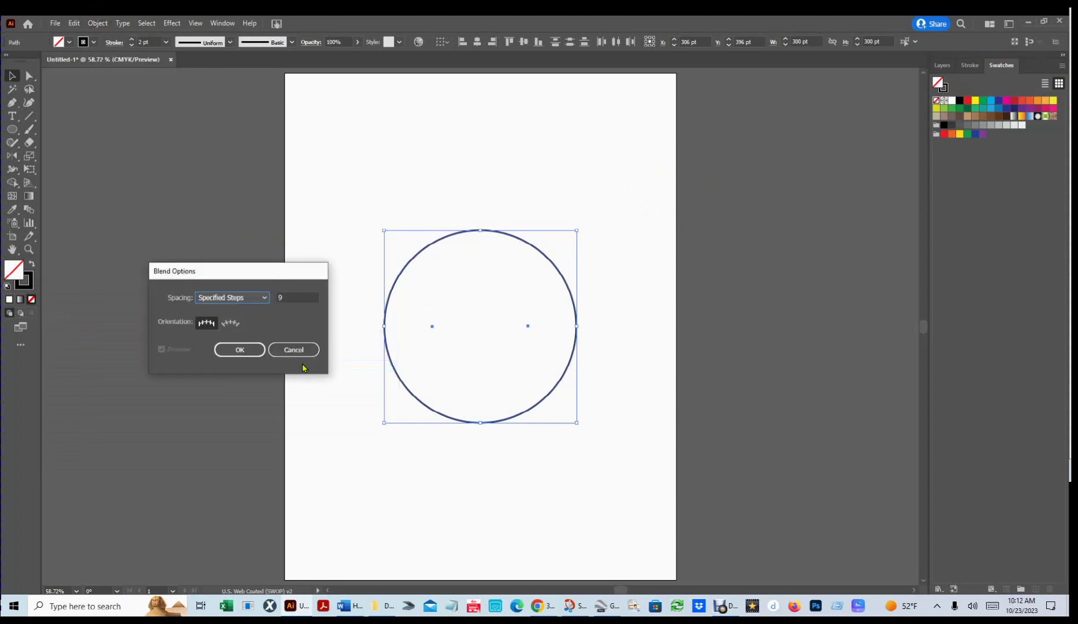
left_click(298, 297)
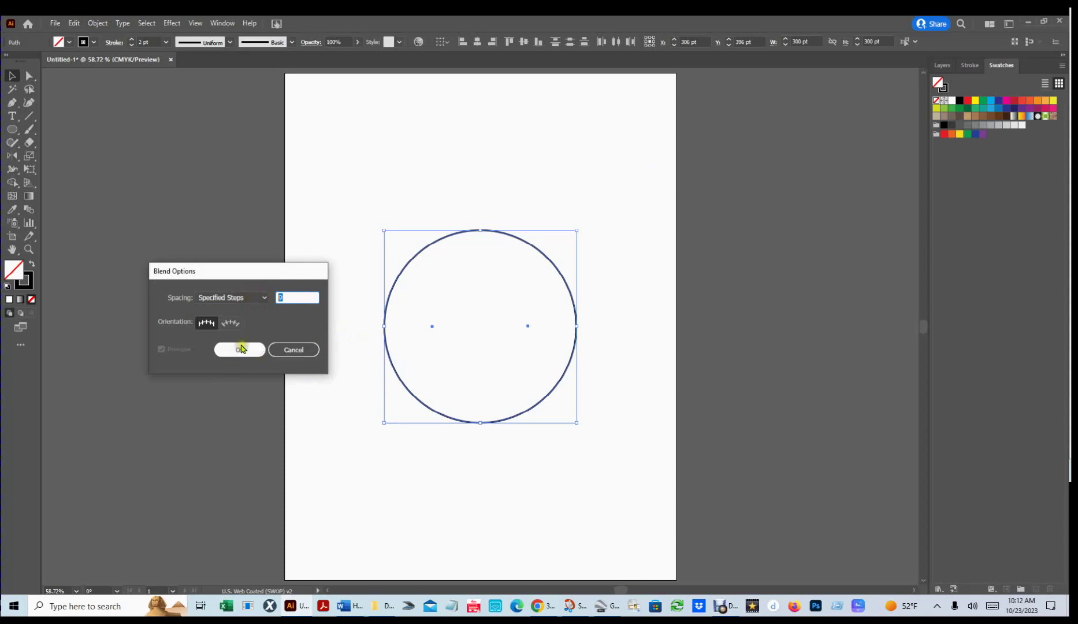
left_click(207, 323)
left_click(206, 321)
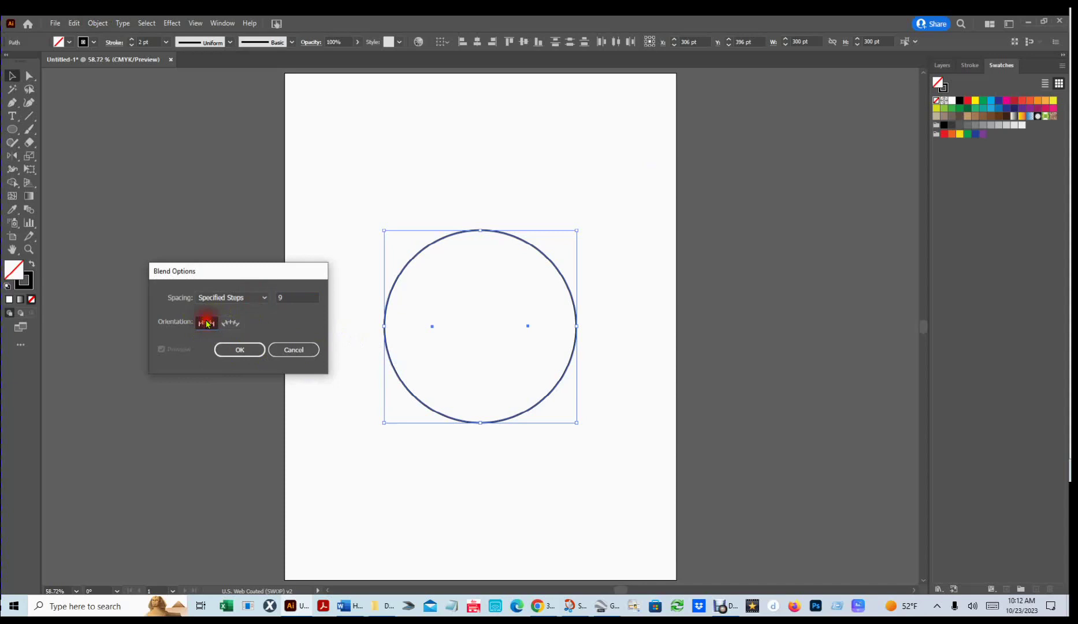
left_click(241, 352)
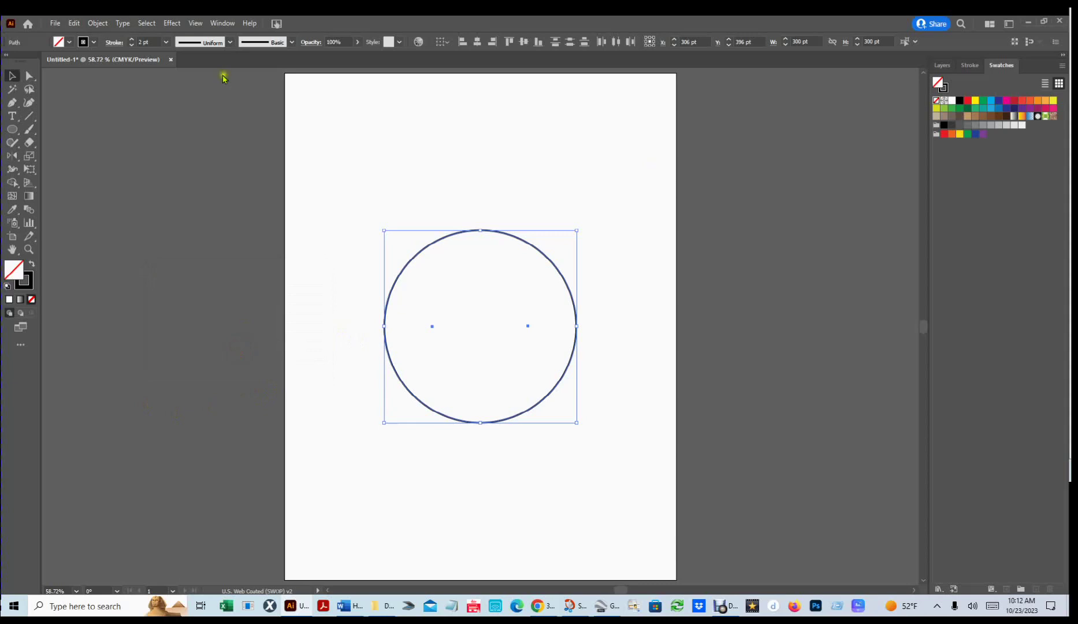
- Make the blend between the two mirrored arcs to create the curved longitude lines
left_click(99, 23)
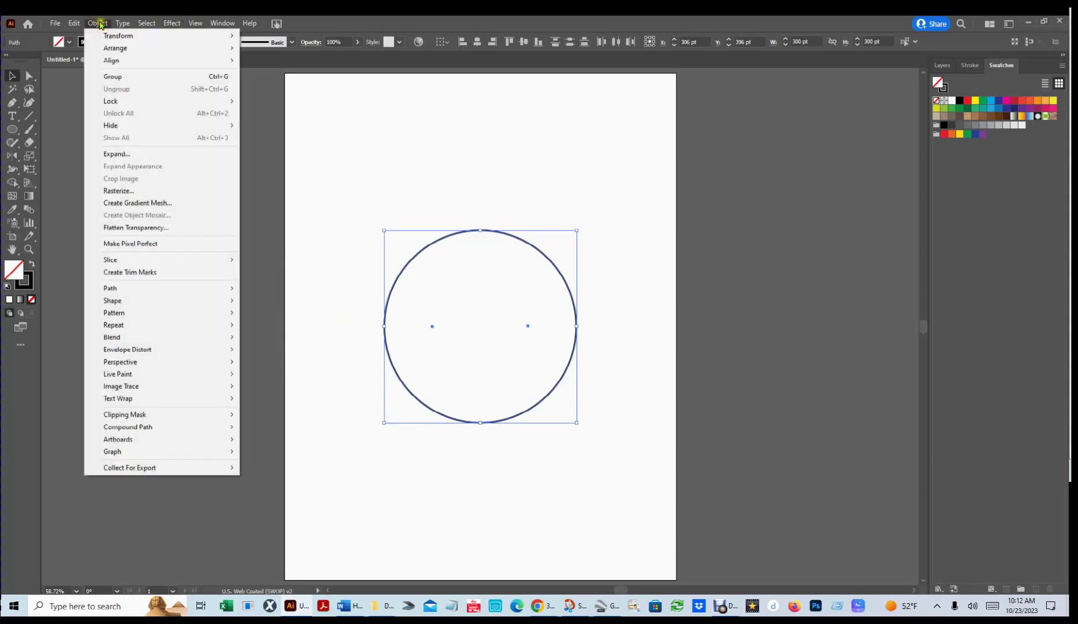
mouse_move(122, 341)
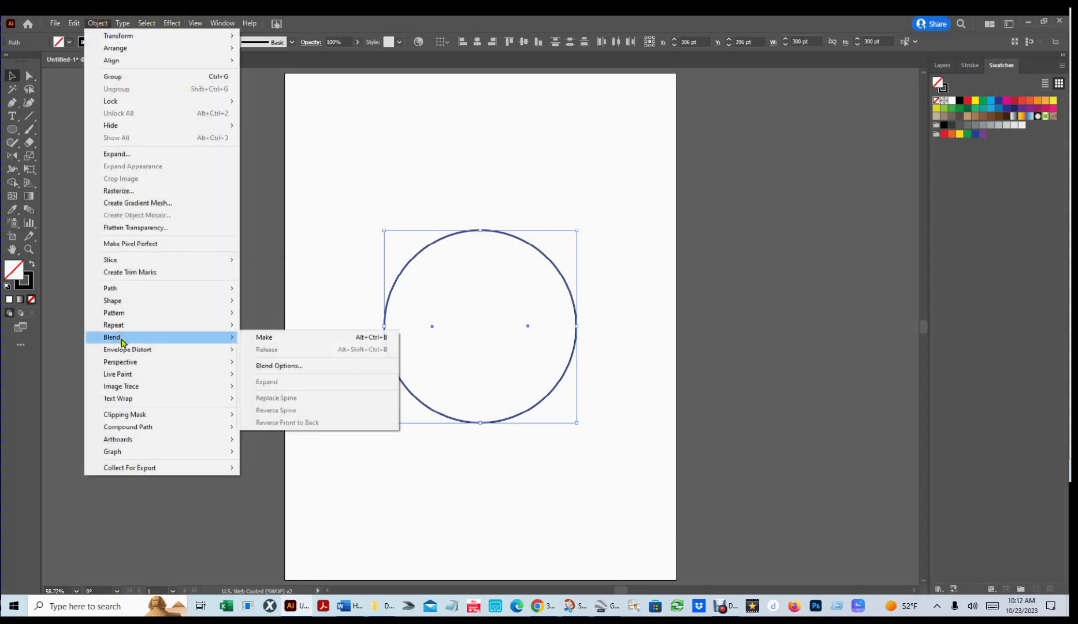
left_click(246, 339)
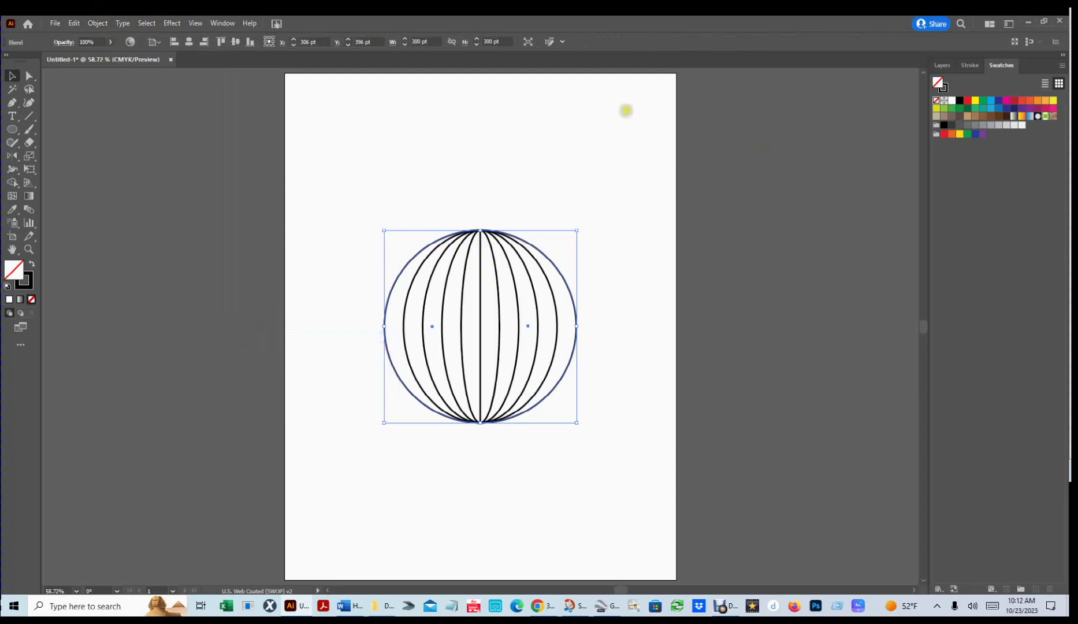
- Temporarily show the Horizontal Lines layer to inspect the latitude curves, then hide it again
left_click(944, 66)
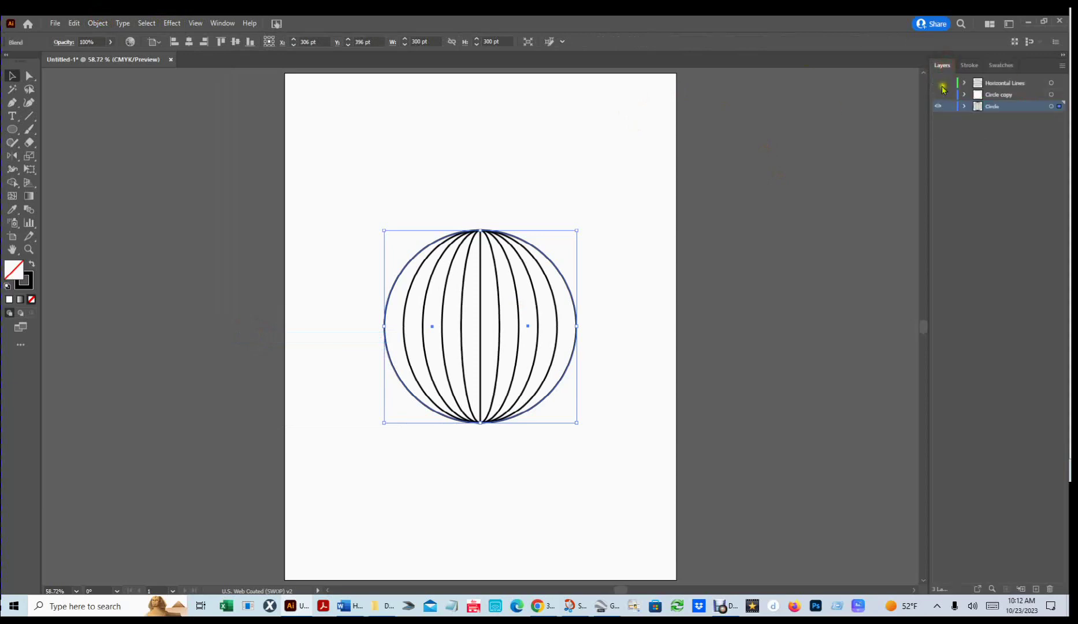
left_click(938, 83)
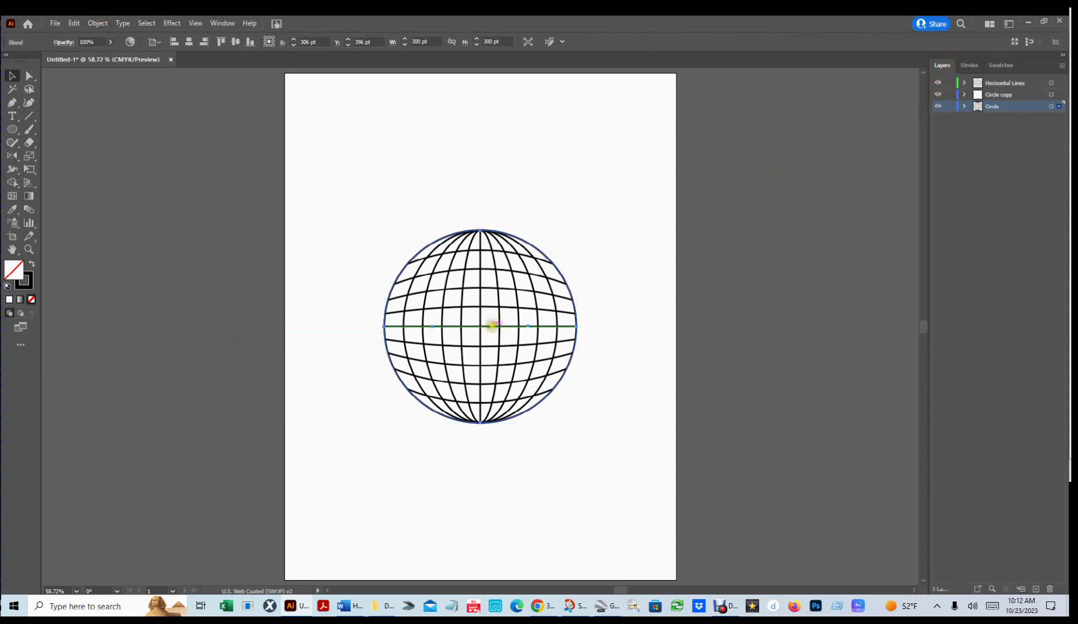
scroll(494, 322, "left", 2)
left_click(517, 324)
scroll(519, 325, "up", 2)
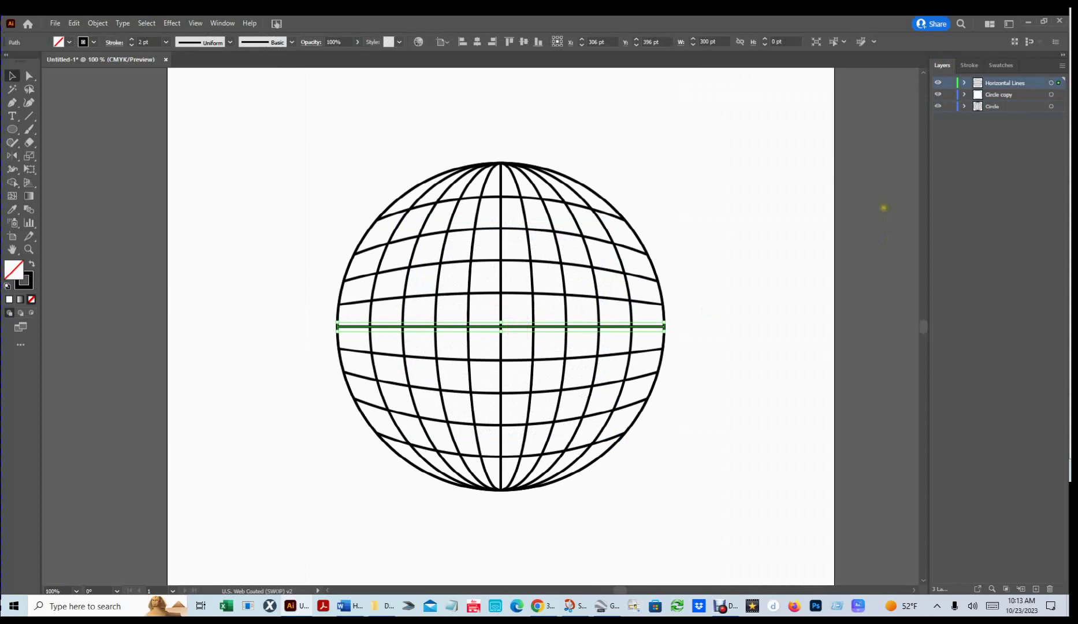
left_click(11, 75)
left_click(400, 265)
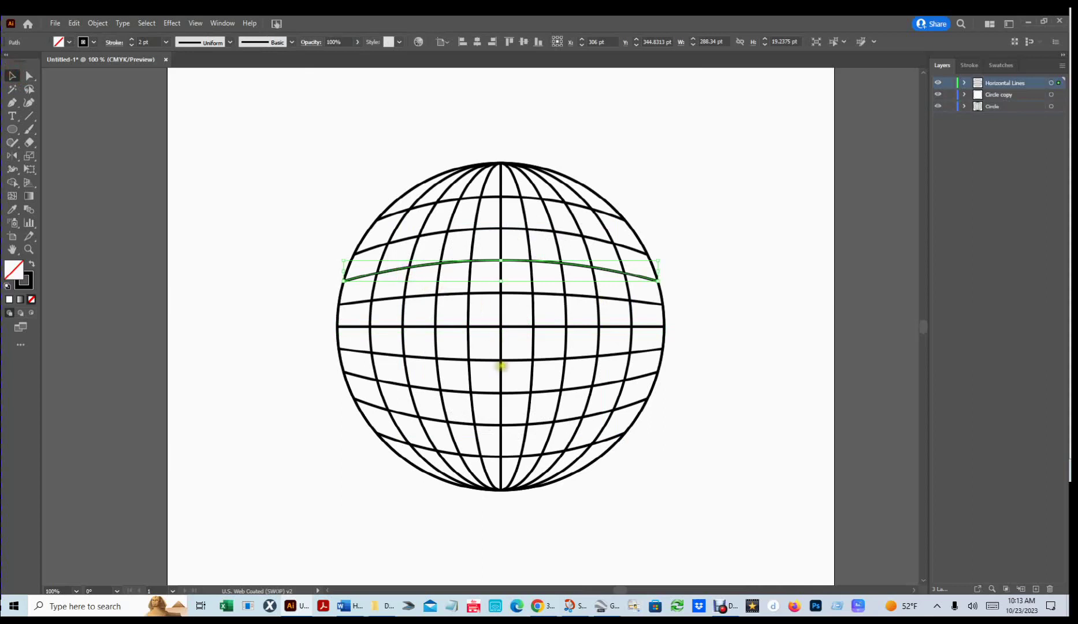
left_click(502, 364)
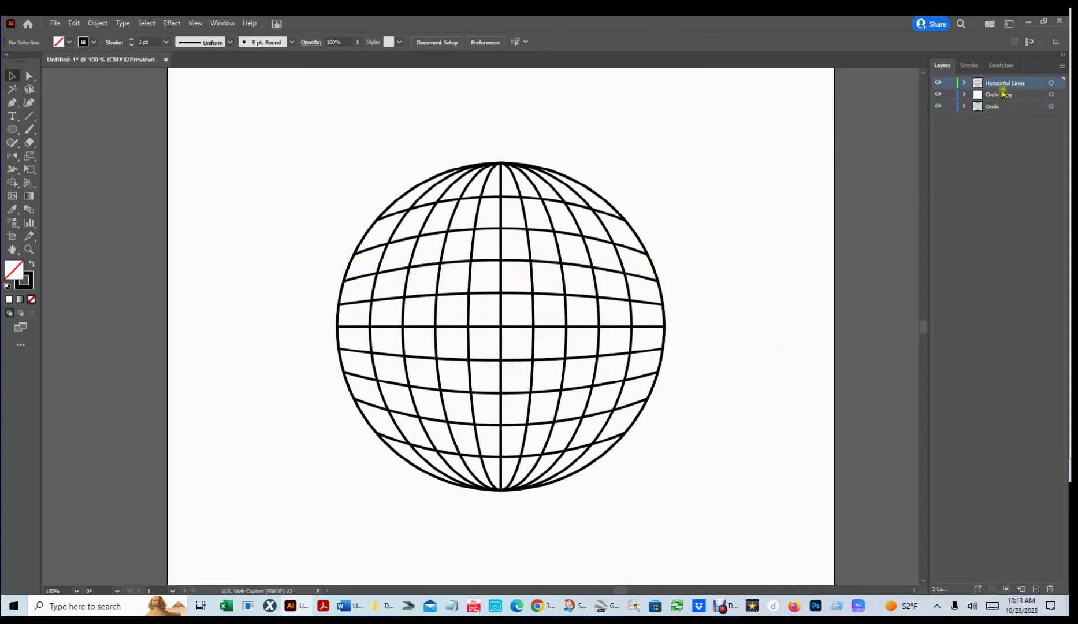
left_click(939, 82)
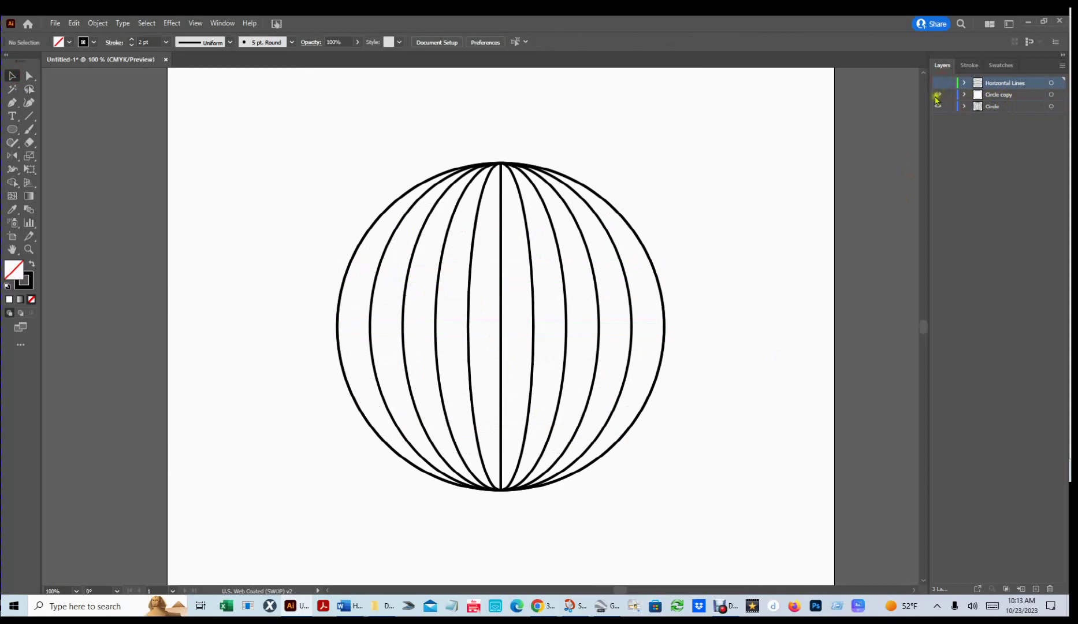
left_click(534, 251)
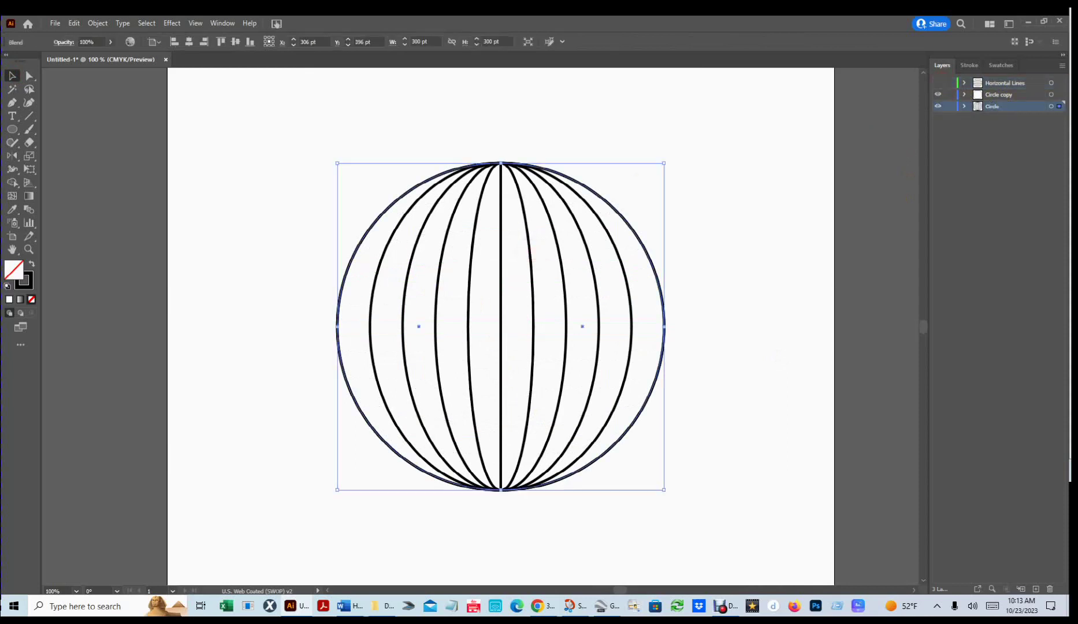
- Try 20 specified steps for the longitude arc blend in Blend Options
left_click(97, 23)
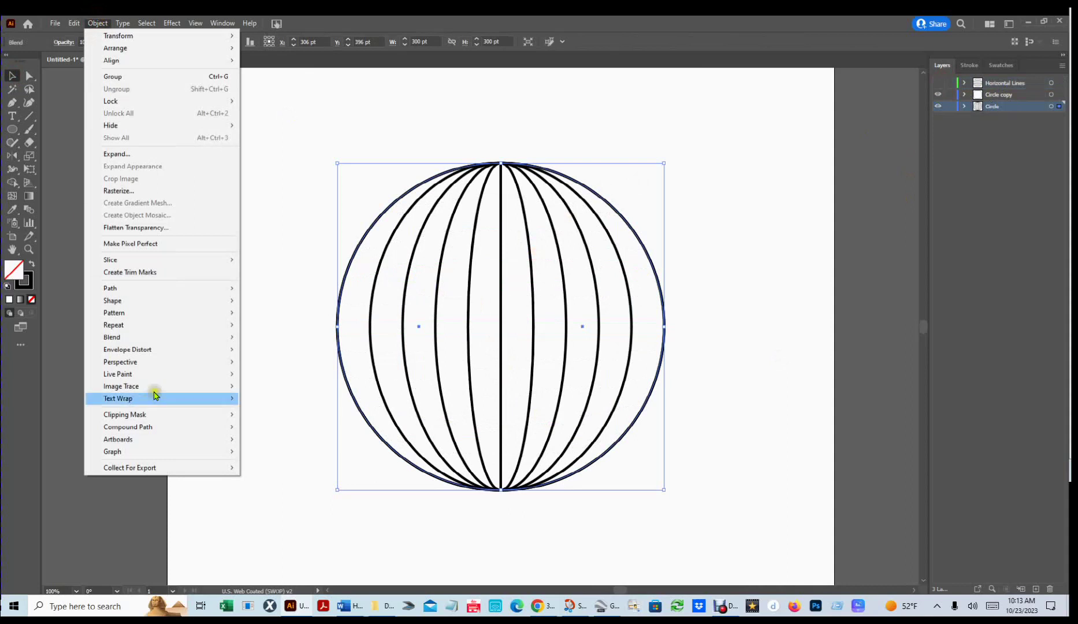
mouse_move(141, 339)
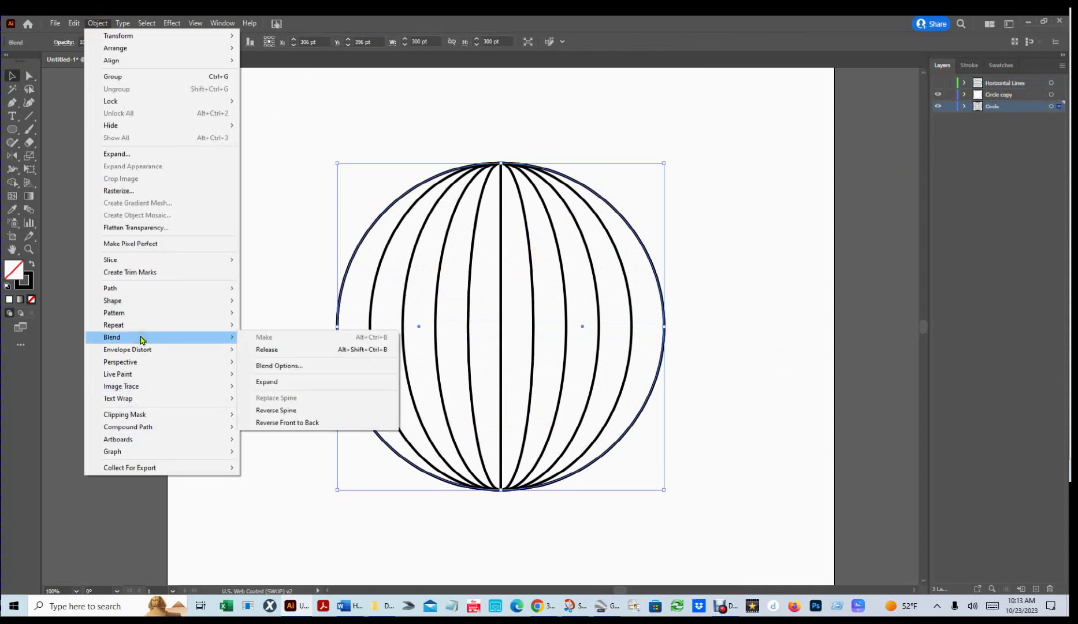
left_click(289, 366)
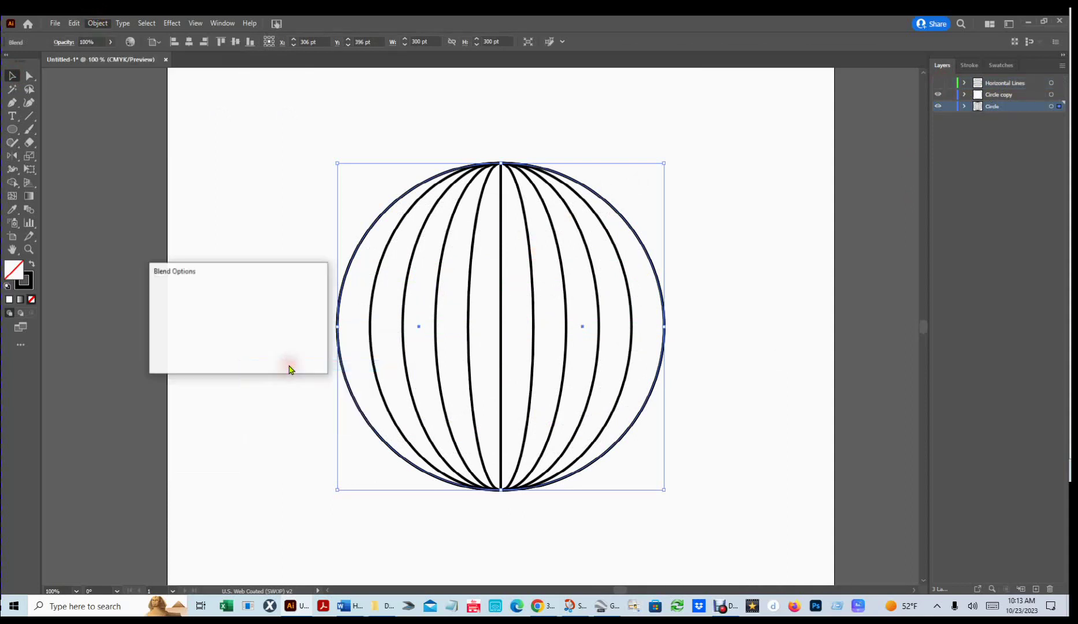
left_click(295, 298)
left_click(246, 296)
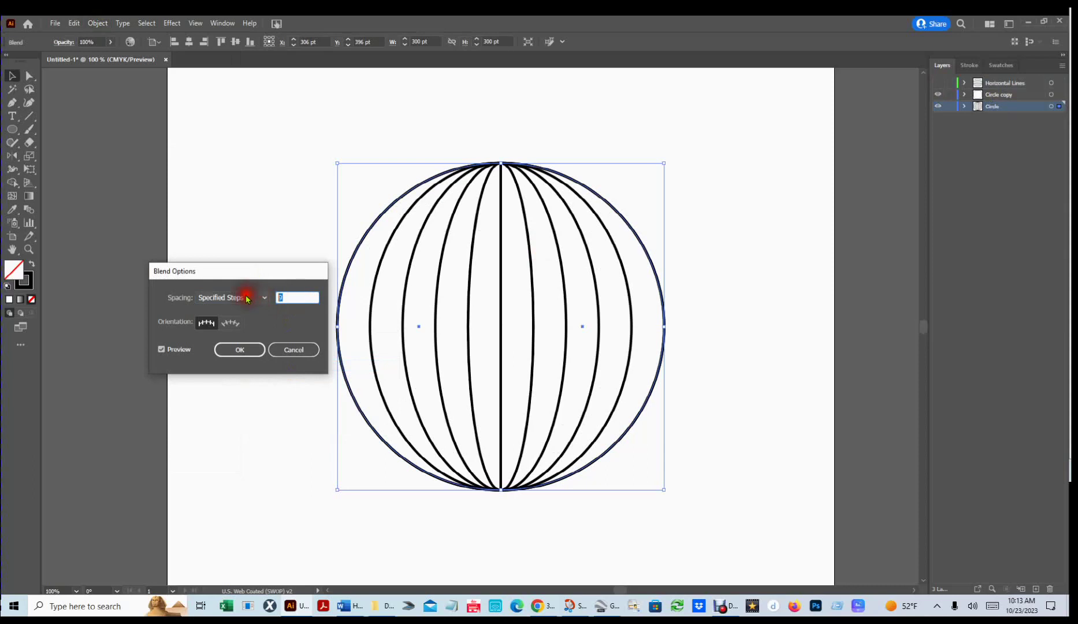
type("20")
left_click(241, 350)
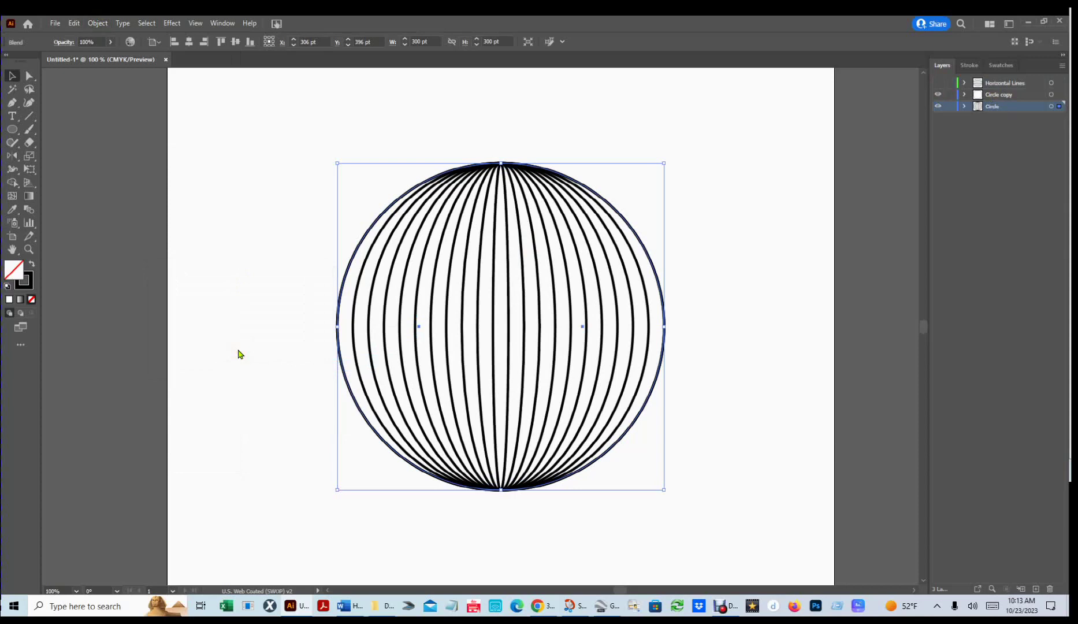
- Set the blend back to 9 steps and show the Horizontal Lines layer again
left_click(98, 23)
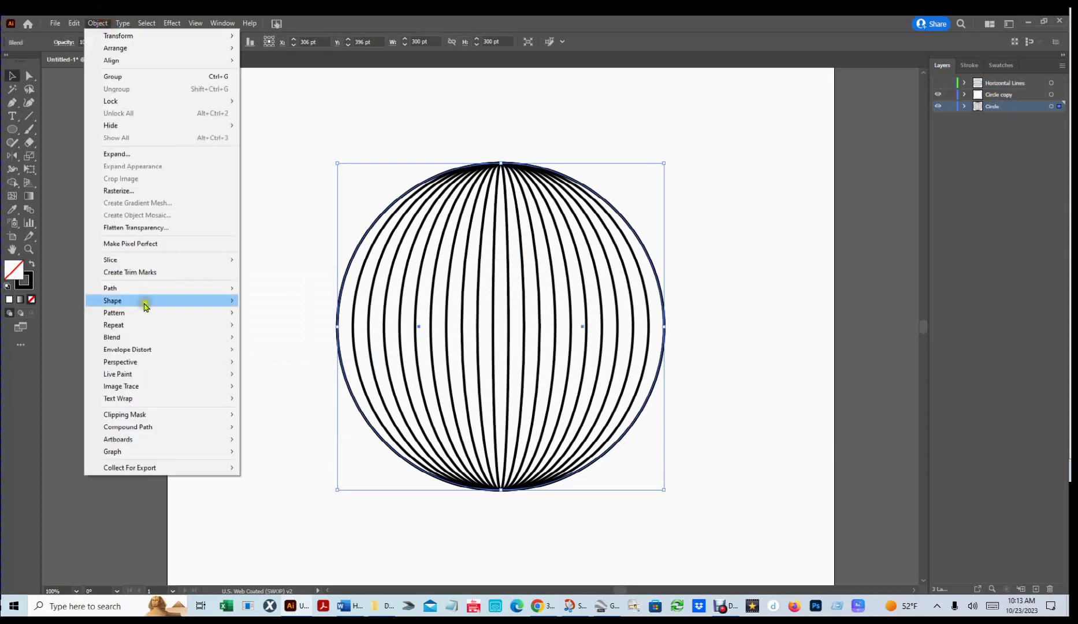
mouse_move(148, 323)
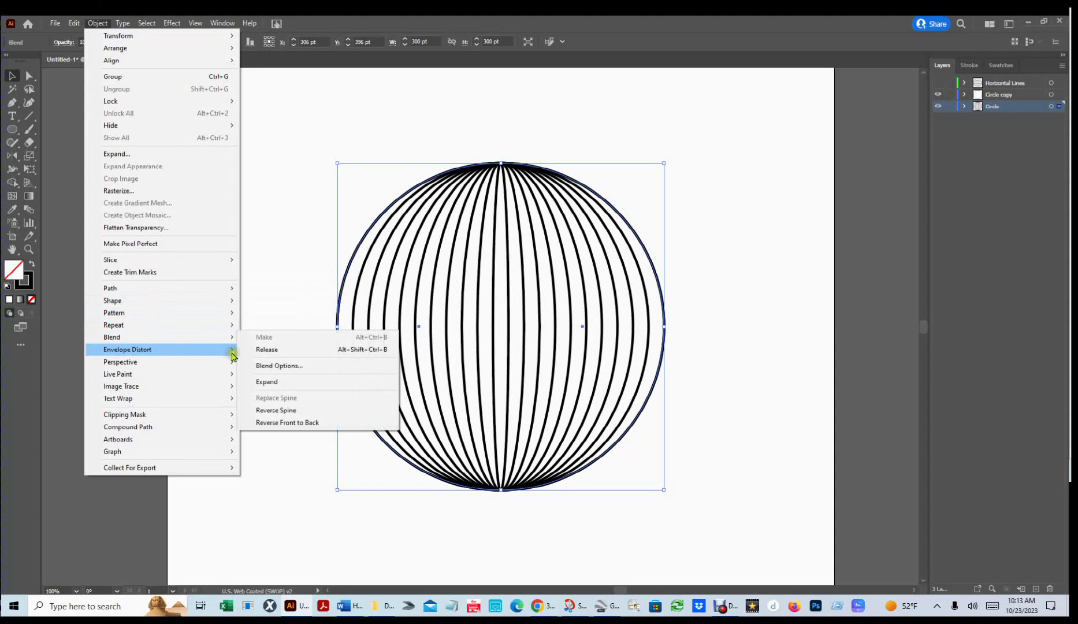
left_click(297, 366)
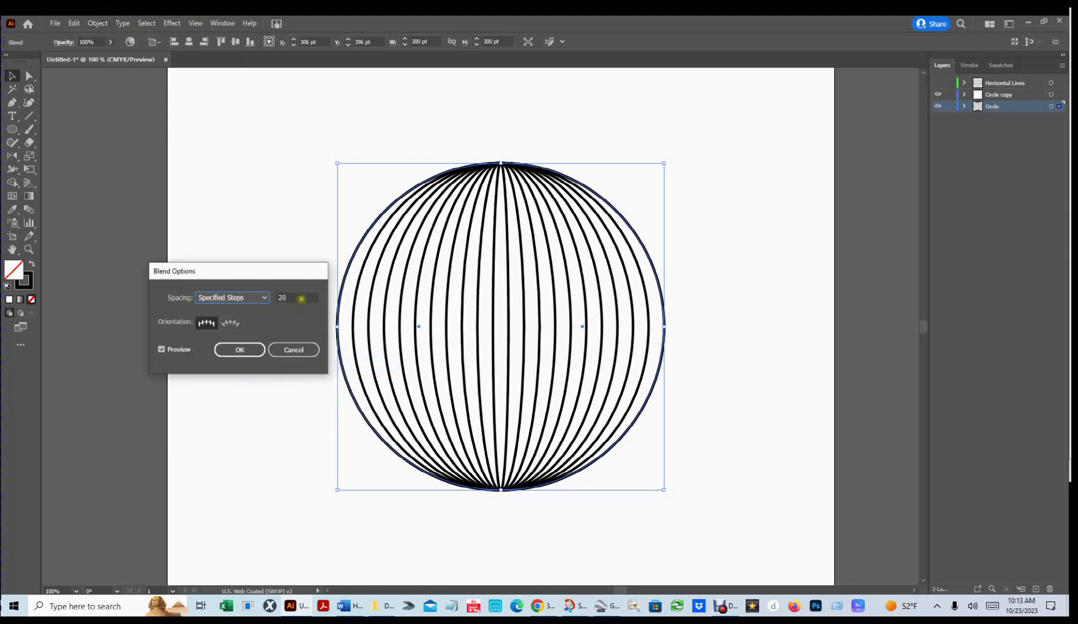
double_click(301, 298)
type("9")
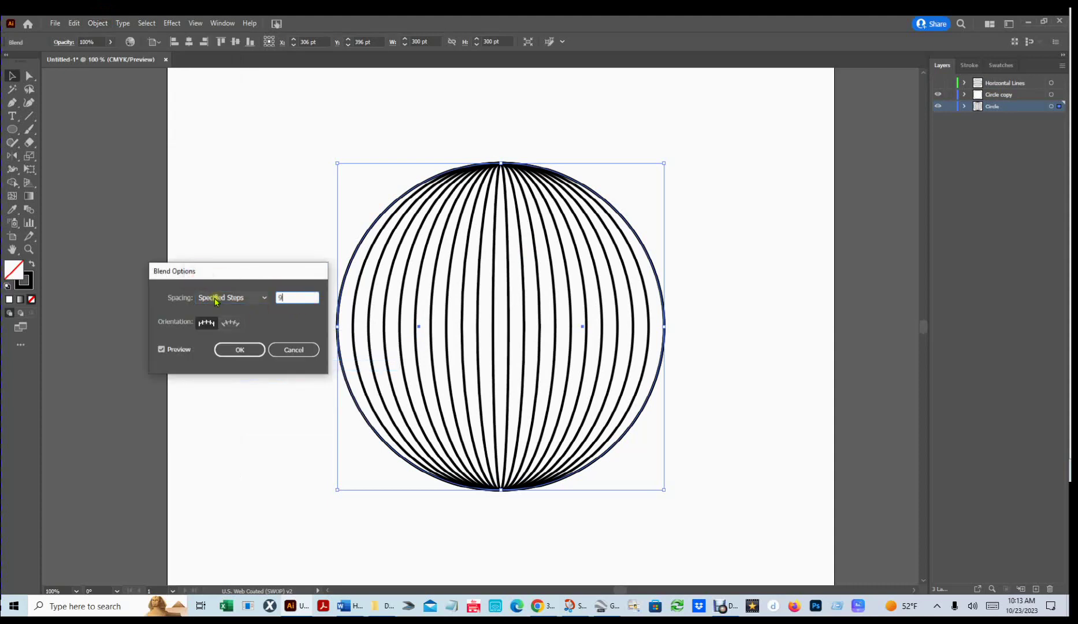
left_click(237, 350)
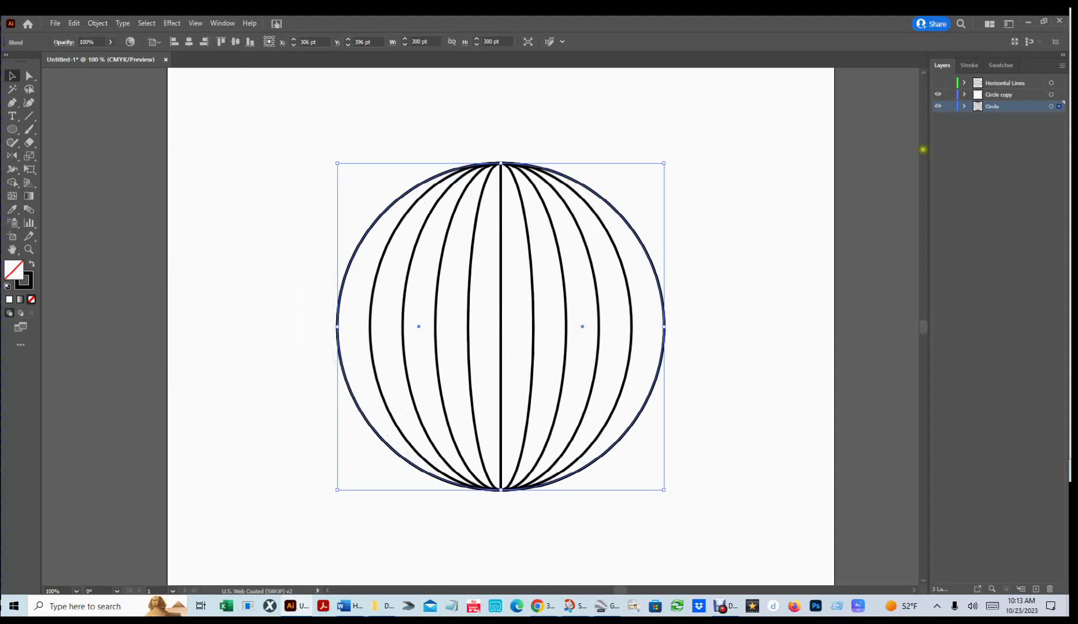
left_click(938, 83)
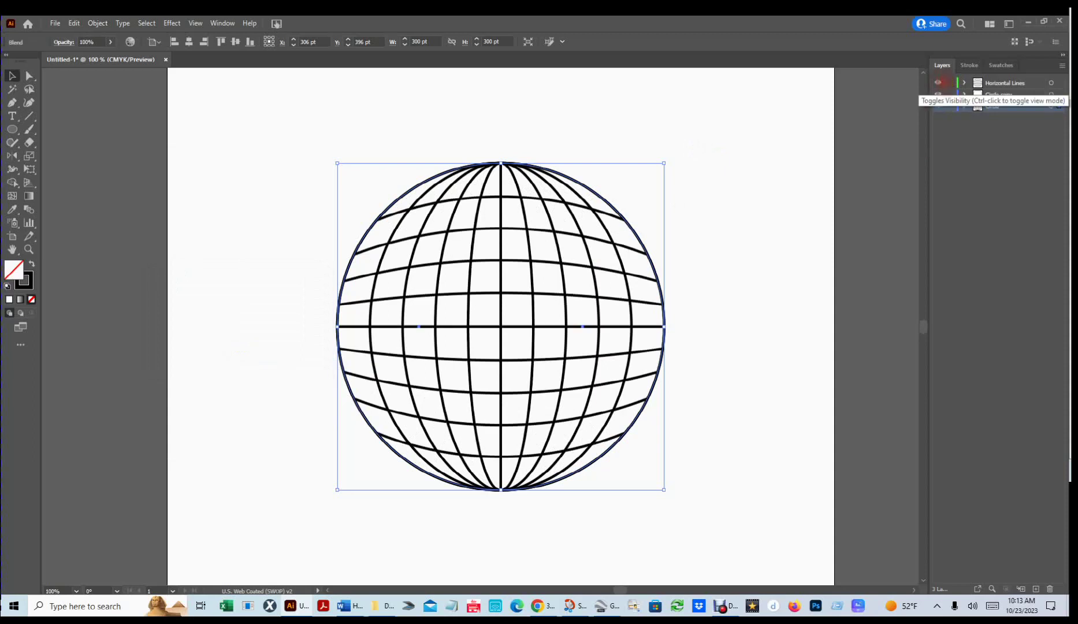
left_click(748, 258)
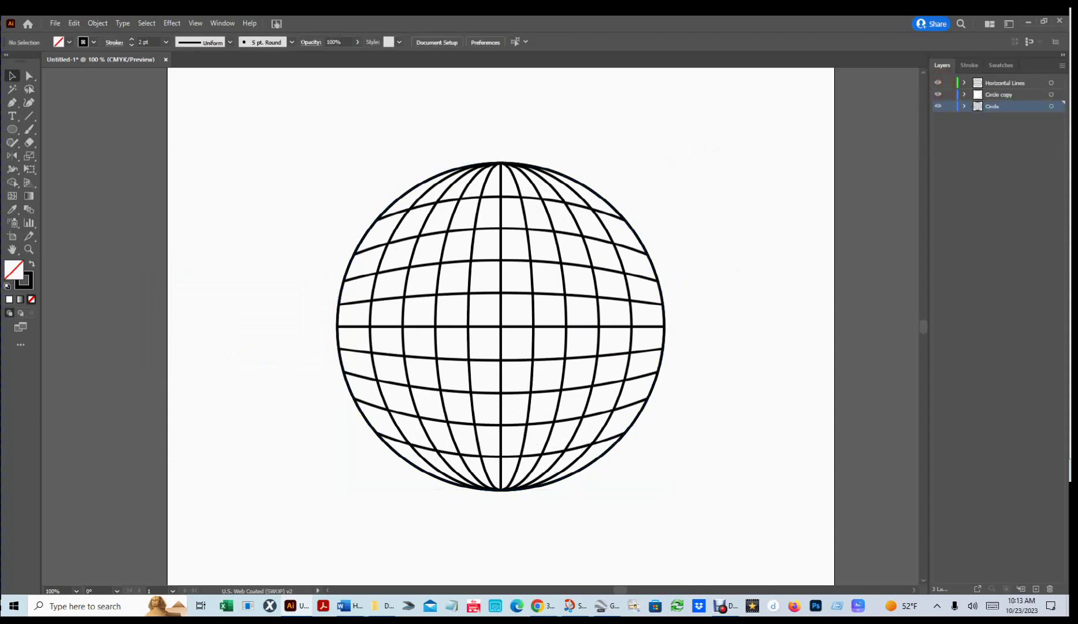